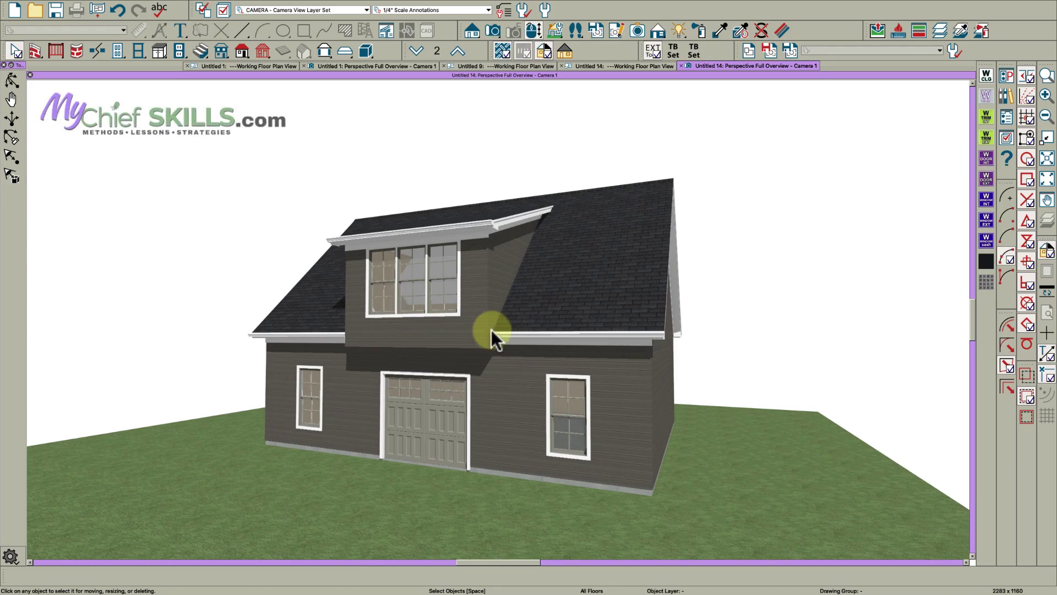
- Examine the finished garage model's shed dormer from several sides in the perspective overview
{"action": "left_click", "coordinate": [507, 315]}
{"action": "key", "text": "alt+o"}
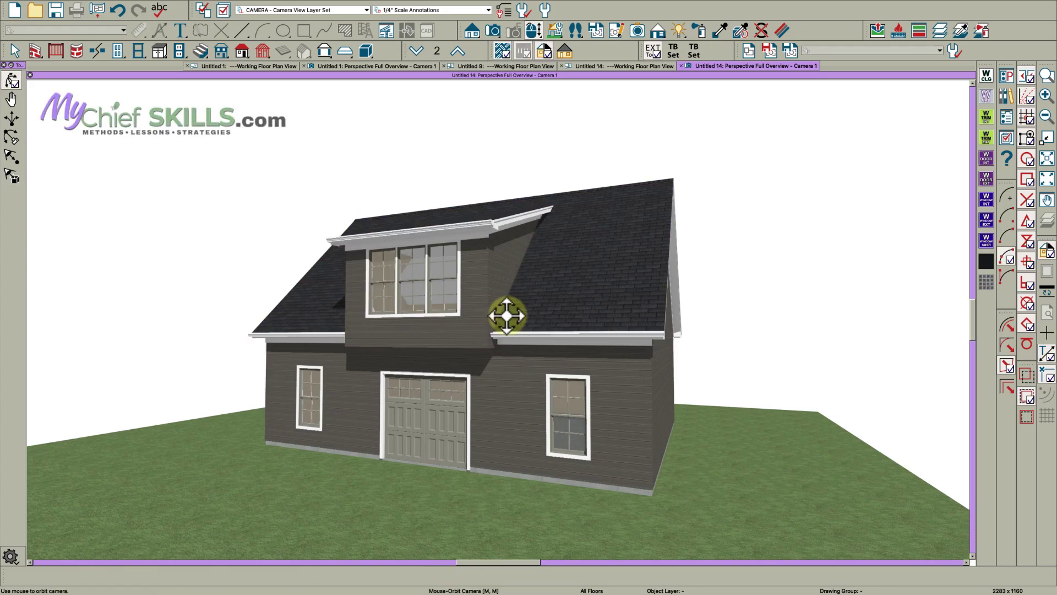
{"action": "left_click_drag", "start_coordinate": [527, 296], "coordinate": [487, 299]}
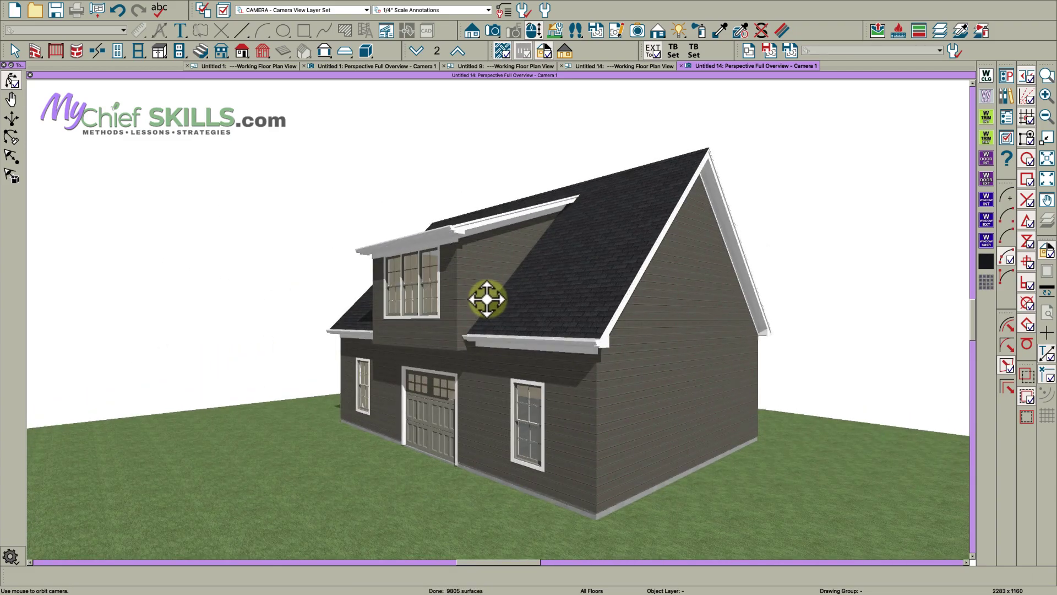
{"action": "mouse_move", "coordinate": [565, 302]}
{"action": "left_mouse_down"}
{"action": "mouse_move", "coordinate": [477, 306]}
{"action": "mouse_move", "coordinate": [571, 323]}
{"action": "mouse_move", "coordinate": [618, 314]}
{"action": "mouse_move", "coordinate": [575, 315]}
{"action": "left_mouse_up"}
{"action": "left_click_drag", "start_coordinate": [464, 315], "coordinate": [524, 295]}
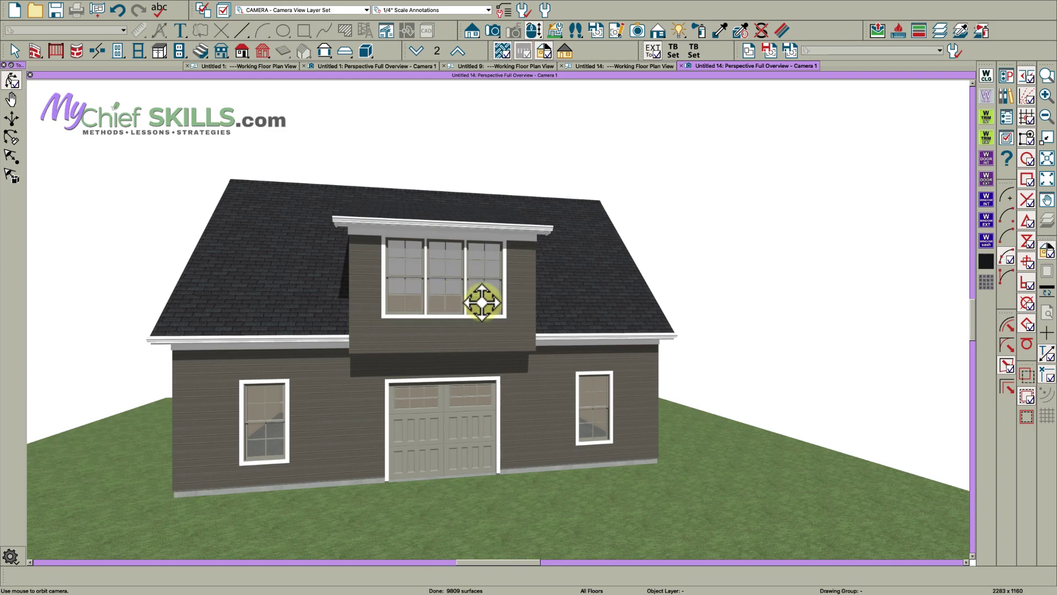
{"action": "left_click_drag", "start_coordinate": [511, 303], "coordinate": [478, 314]}
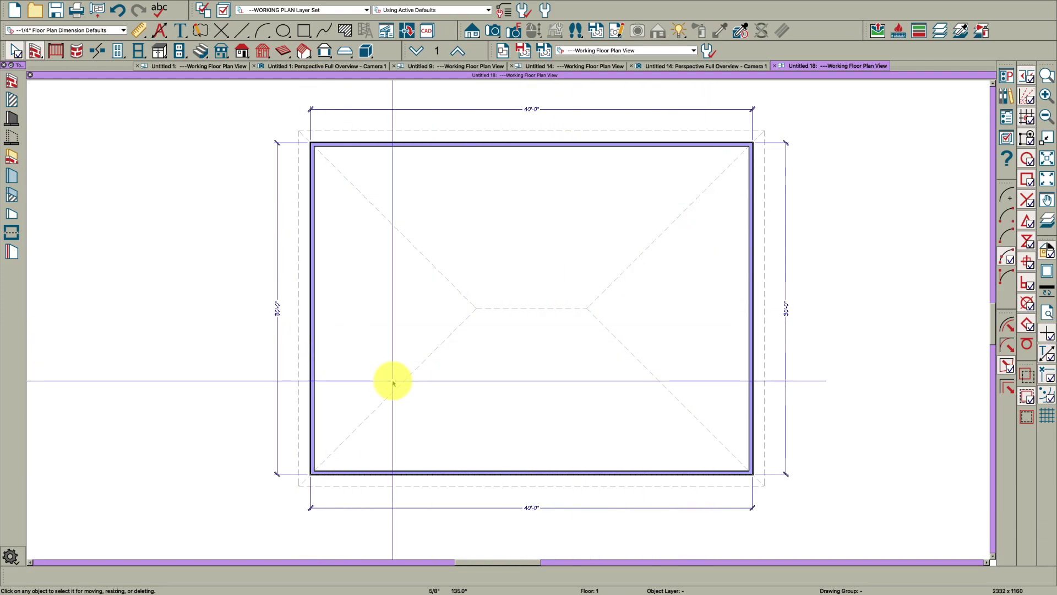
- Place a garage door at the centre of the 40'-0" front wall on floor 1
{"action": "key", "text": "d"}
{"action": "key", "text": "g"}
{"action": "left_click", "coordinate": [532, 468]}
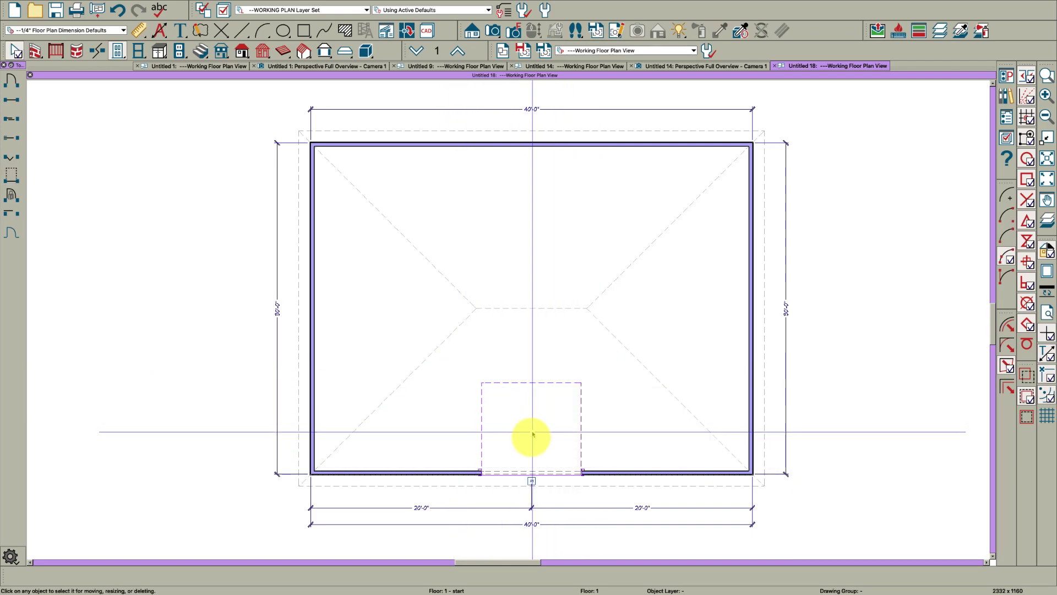
- Copy the four floor 1 exterior walls in place onto floor 2 and delete the garage door from the copied front wall
{"action": "left_click", "coordinate": [312, 359]}
{"action": "left_click", "coordinate": [371, 144], "text": "shift"}
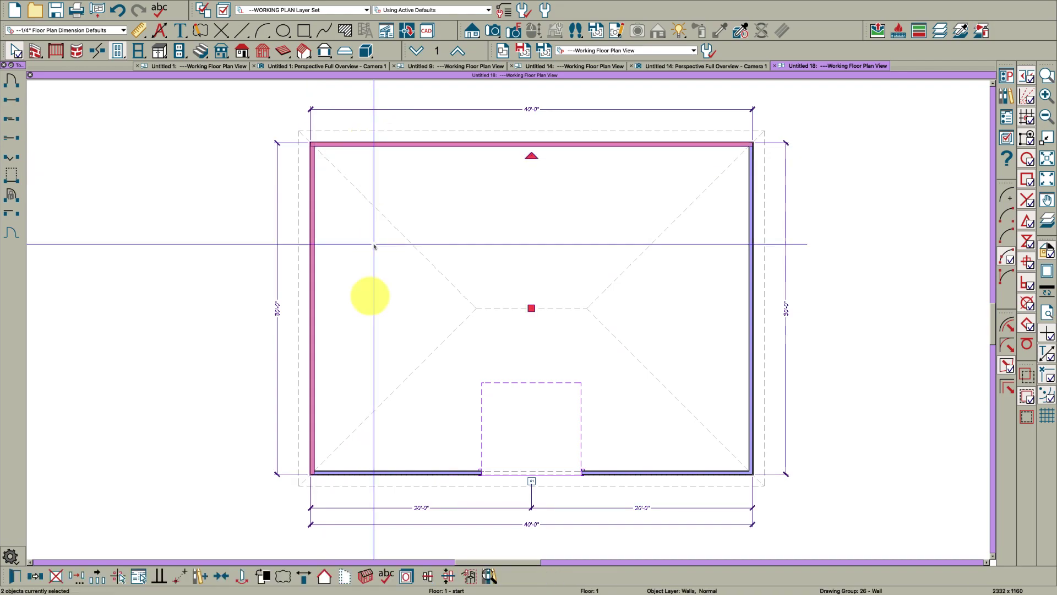
{"action": "left_click", "coordinate": [411, 472], "text": "shift"}
{"action": "left_click", "coordinate": [752, 445], "text": "shift"}
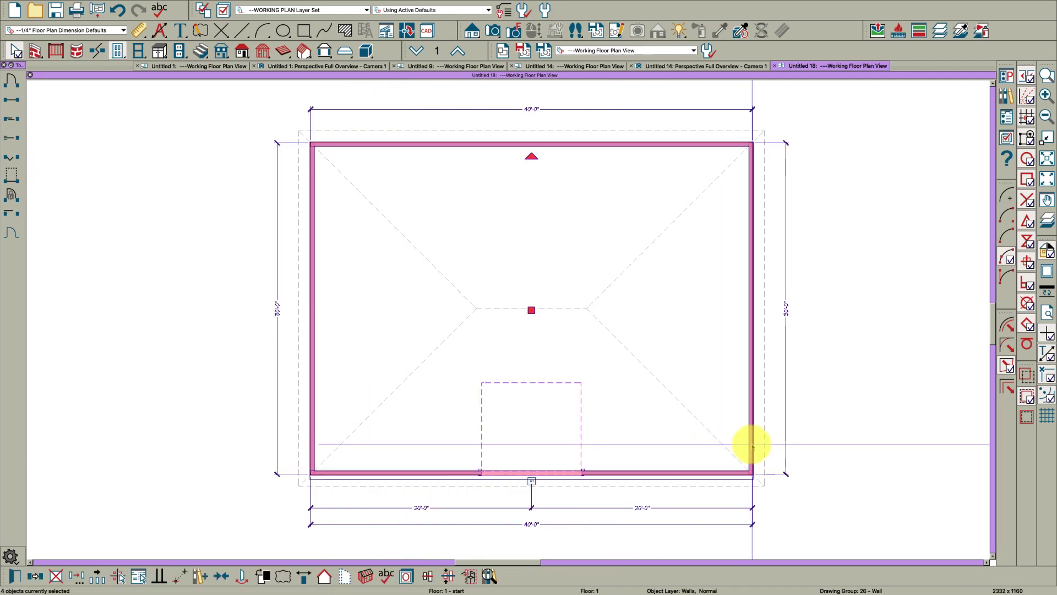
{"action": "left_click", "coordinate": [456, 51]}
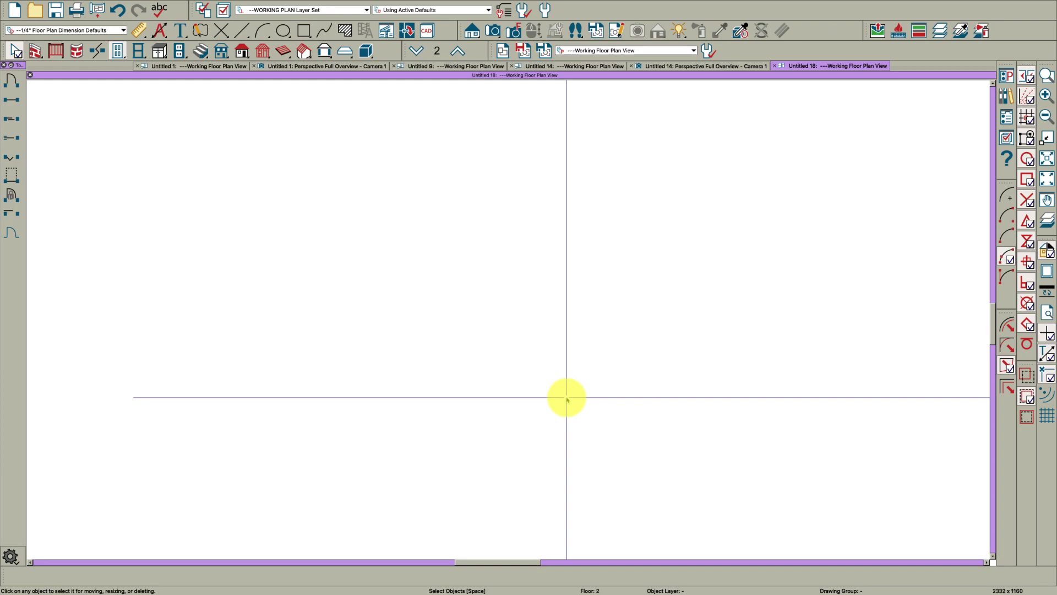
{"action": "key", "text": "super+v"}
{"action": "key", "text": "Escape"}
{"action": "left_click", "coordinate": [555, 472]}
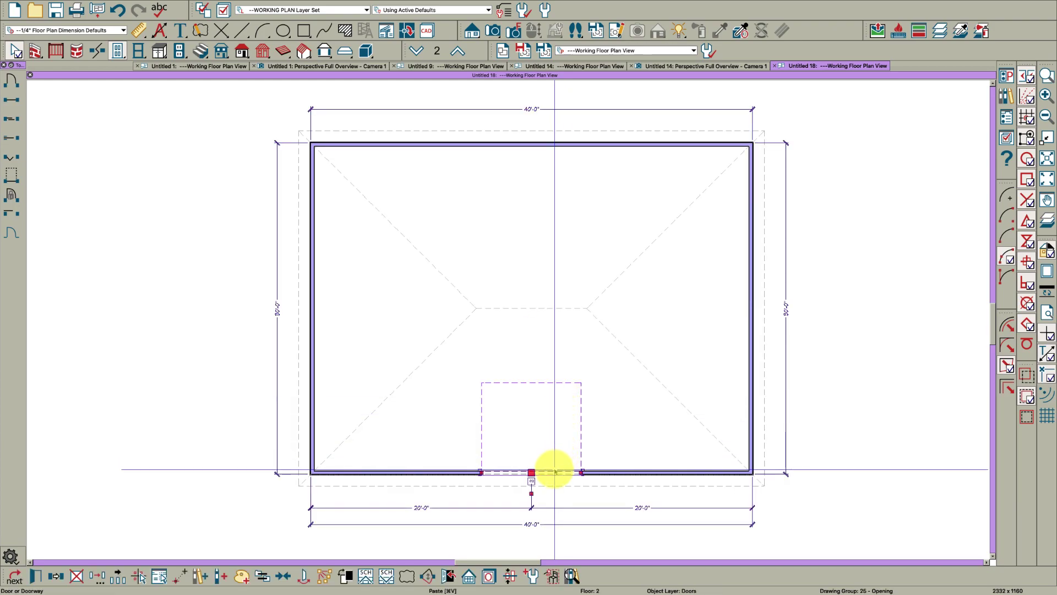
{"action": "key", "text": "Delete"}
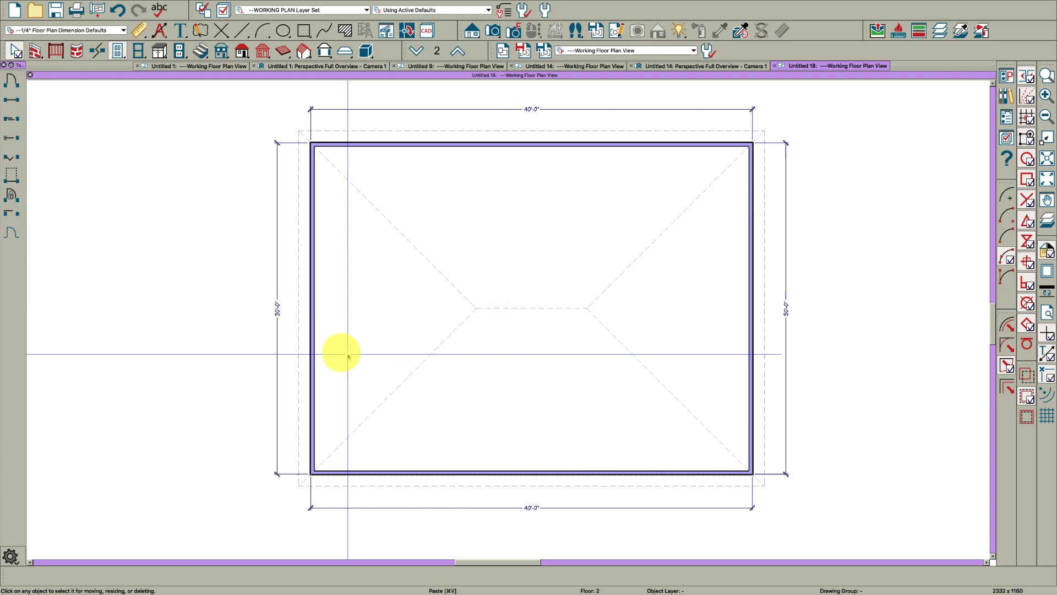
- Turn both 30'-0" side walls on floor 2 into gable walls
{"action": "left_click", "coordinate": [310, 349]}
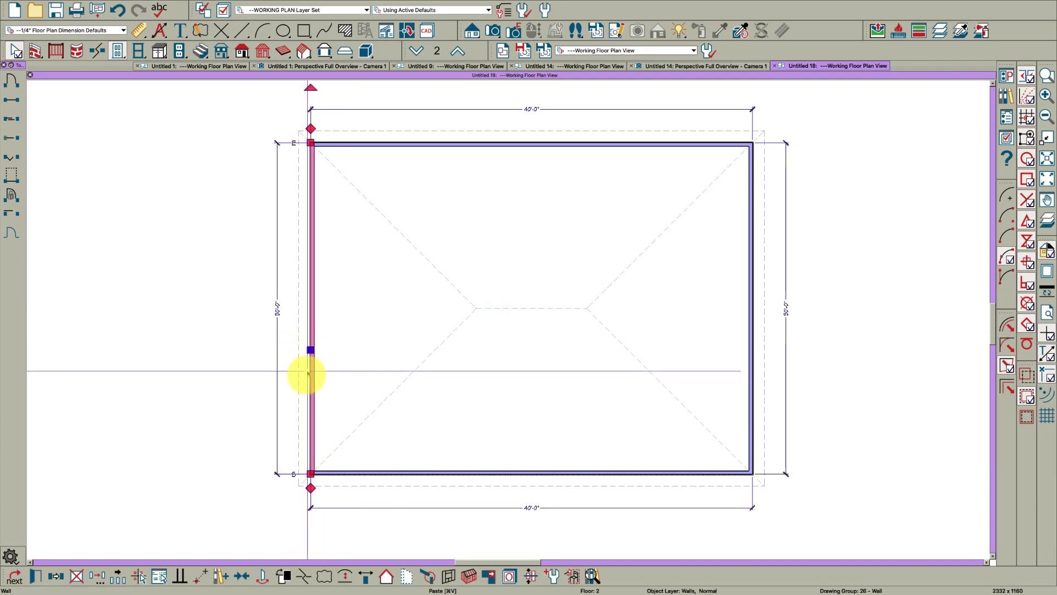
{"action": "left_click", "coordinate": [385, 576]}
{"action": "left_click", "coordinate": [750, 385]}
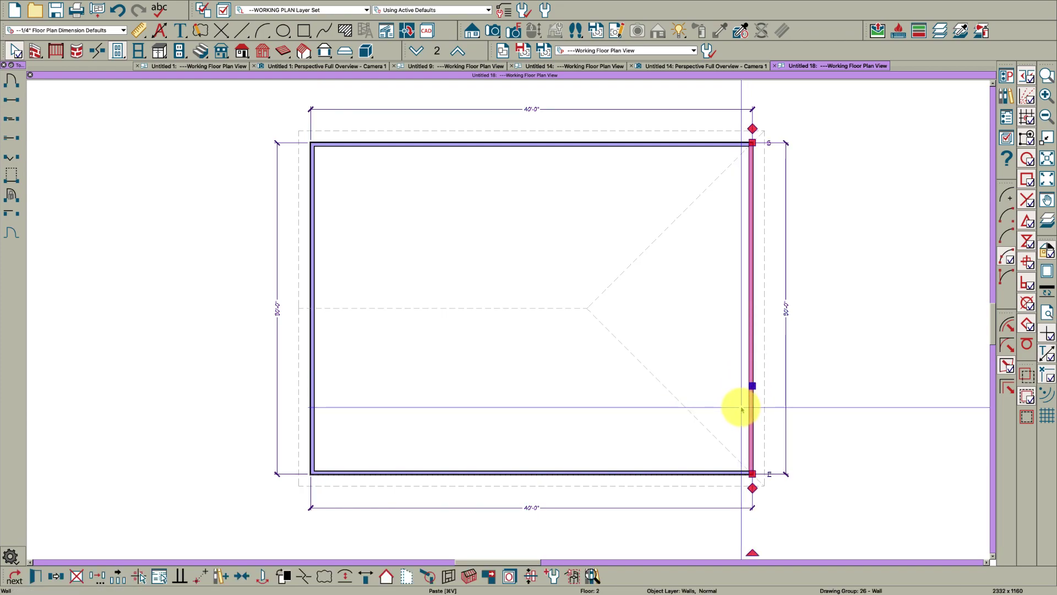
{"action": "key", "text": "Escape"}
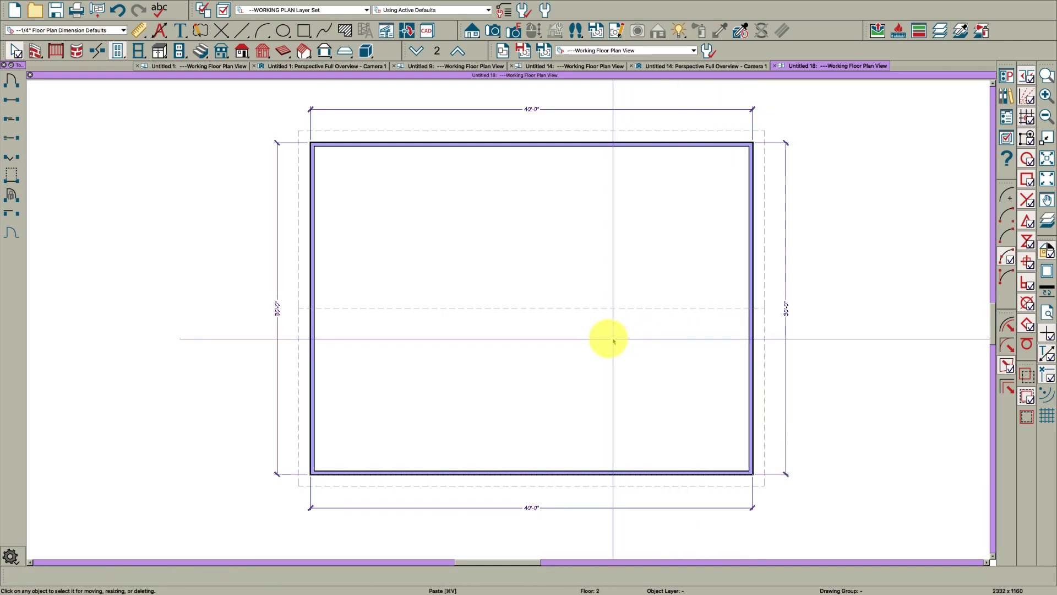
{"action": "left_click", "coordinate": [528, 397]}
{"action": "double_click", "coordinate": [527, 395]}
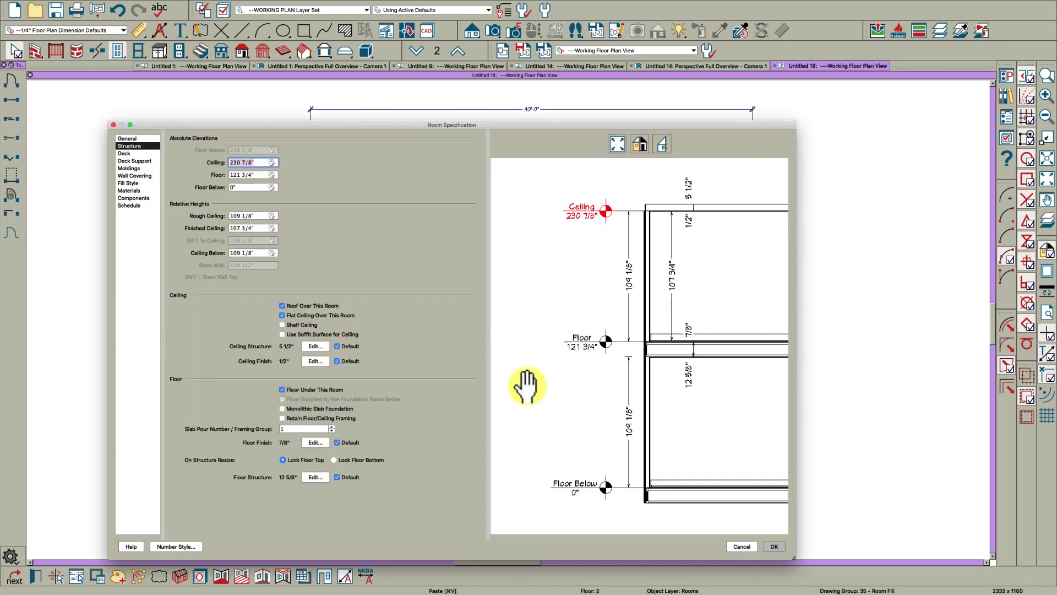
{"action": "key", "text": "Escape"}
{"action": "key", "text": "Escape"}
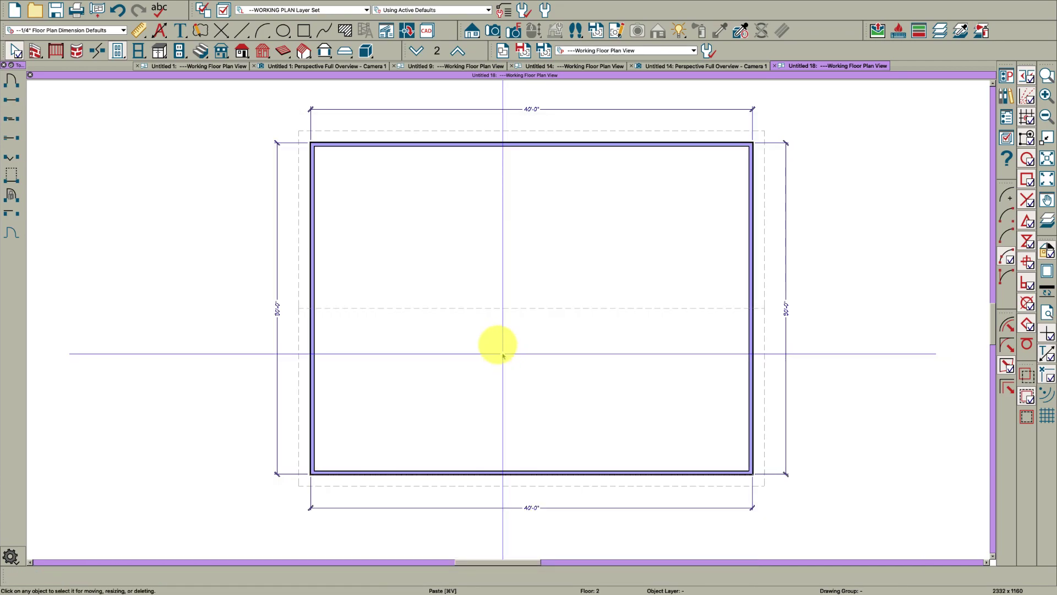
{"action": "key", "text": "r"}
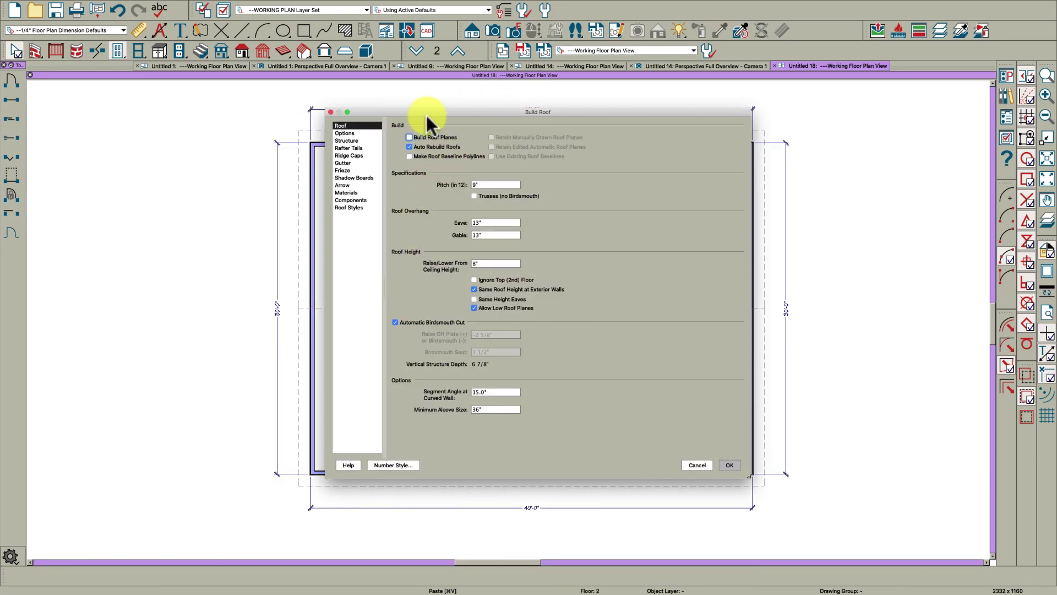
{"action": "key", "text": "Escape"}
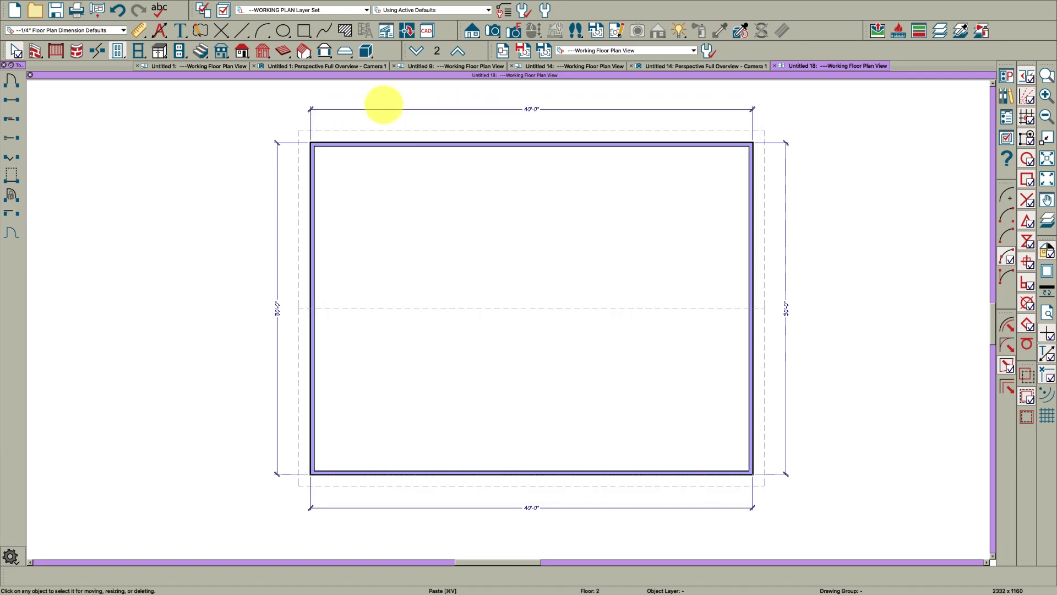
- Set the automatic roof's pitch to 12 in 12 in the Build Roof settings
{"action": "left_click", "coordinate": [241, 51]}
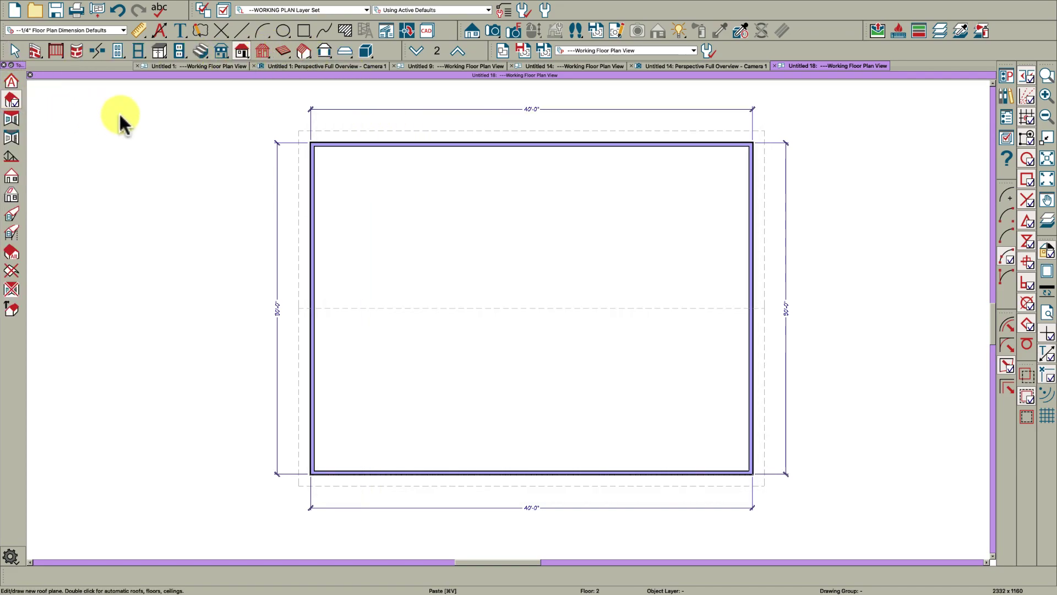
{"action": "key", "text": "super+r"}
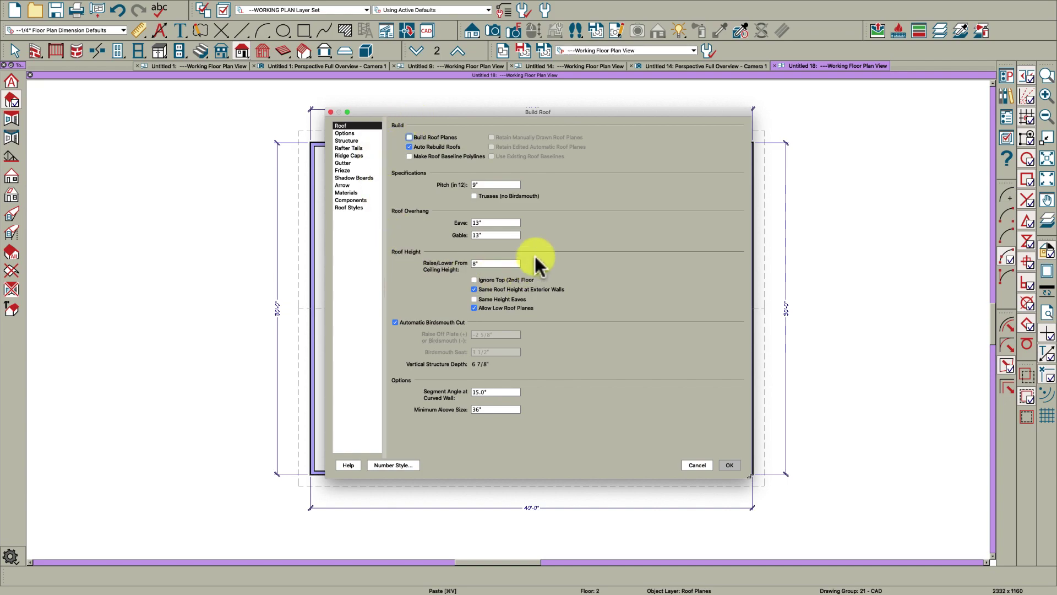
{"action": "type", "text": "12"}
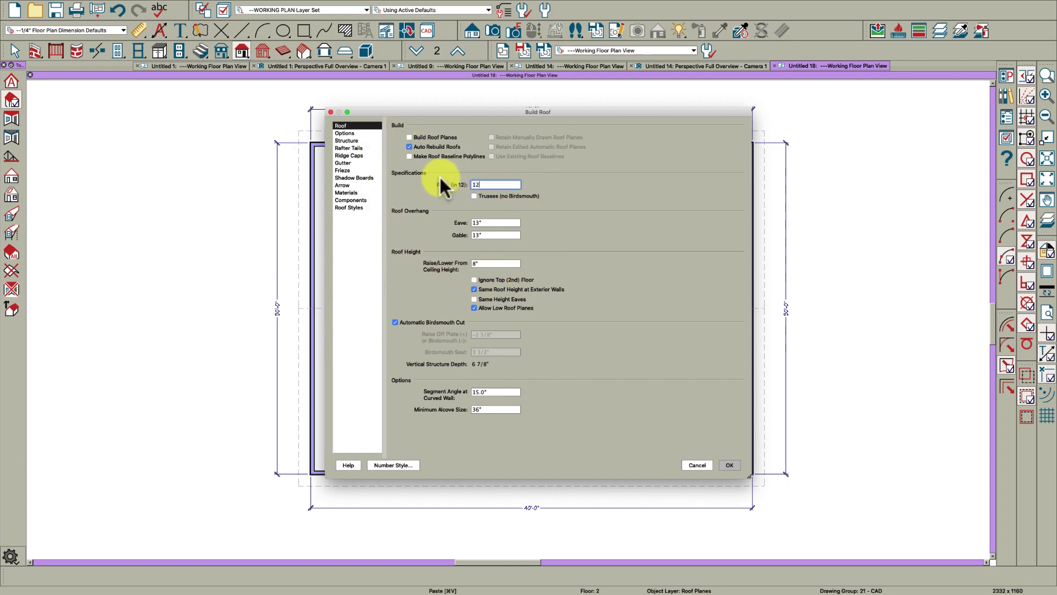
{"action": "key", "text": "Tab"}
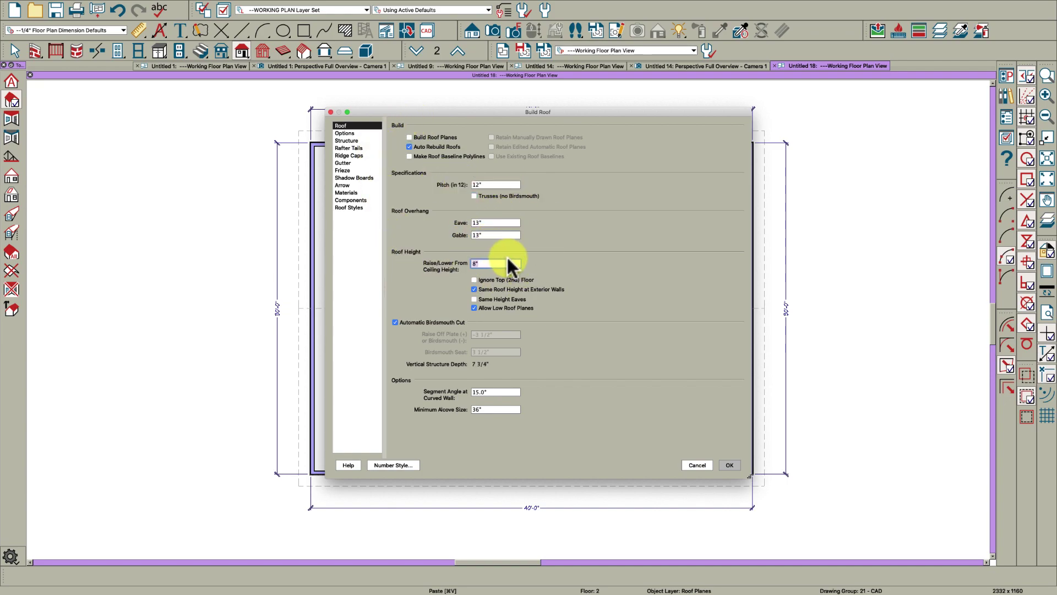
{"action": "left_click", "coordinate": [730, 465]}
- Set the rough ceiling height of the floor 2 room to 12"
{"action": "key", "text": "space"}
{"action": "left_click", "coordinate": [509, 385]}
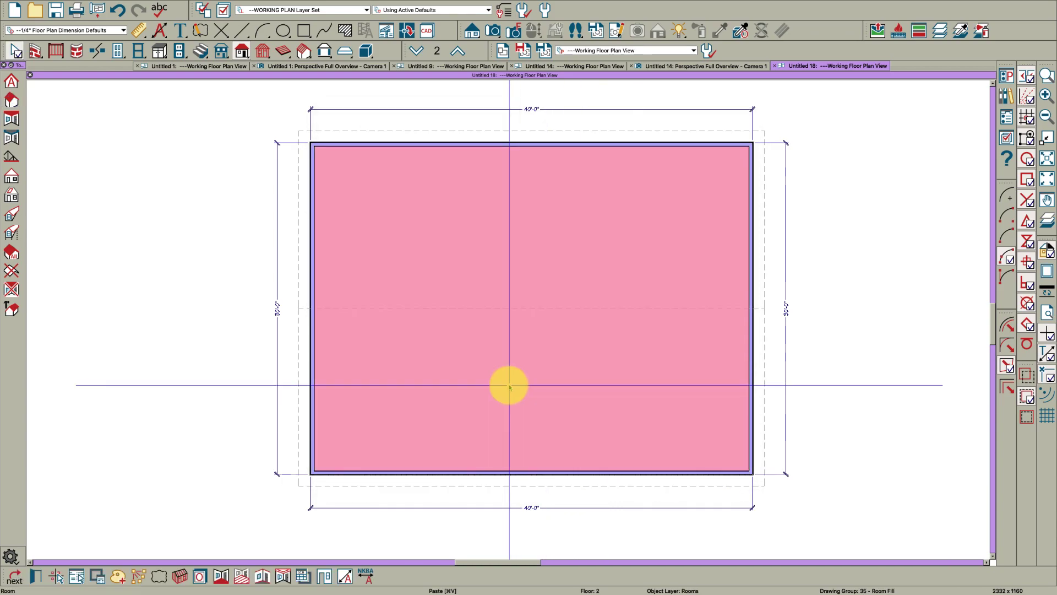
{"action": "double_click", "coordinate": [499, 273]}
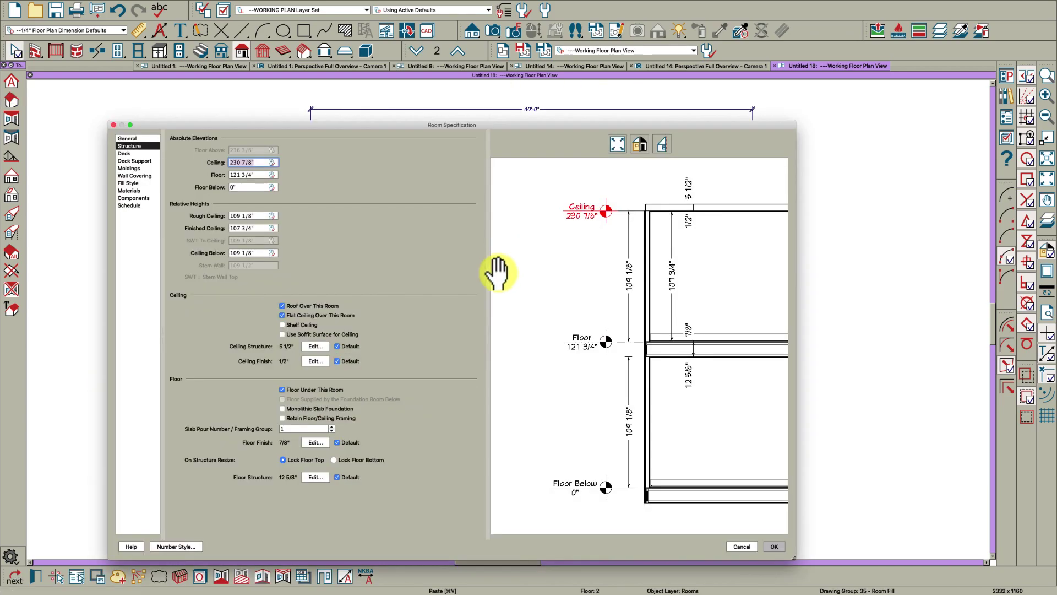
{"action": "double_click", "coordinate": [256, 215]}
{"action": "type", "text": "12"}
{"action": "key", "text": "Tab"}
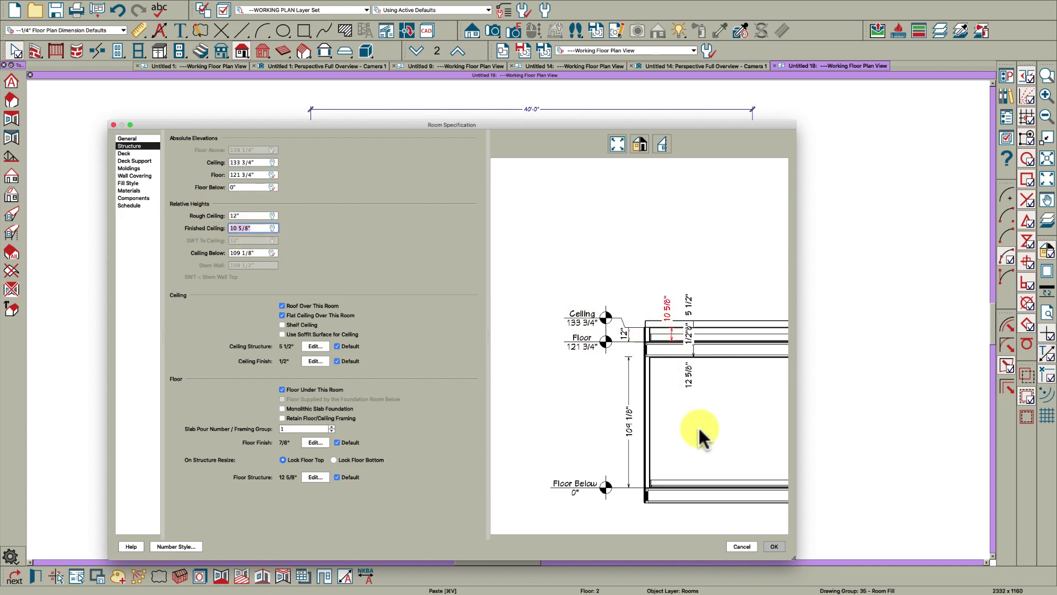
{"action": "left_click", "coordinate": [774, 546]}
{"action": "key", "text": "Escape"}
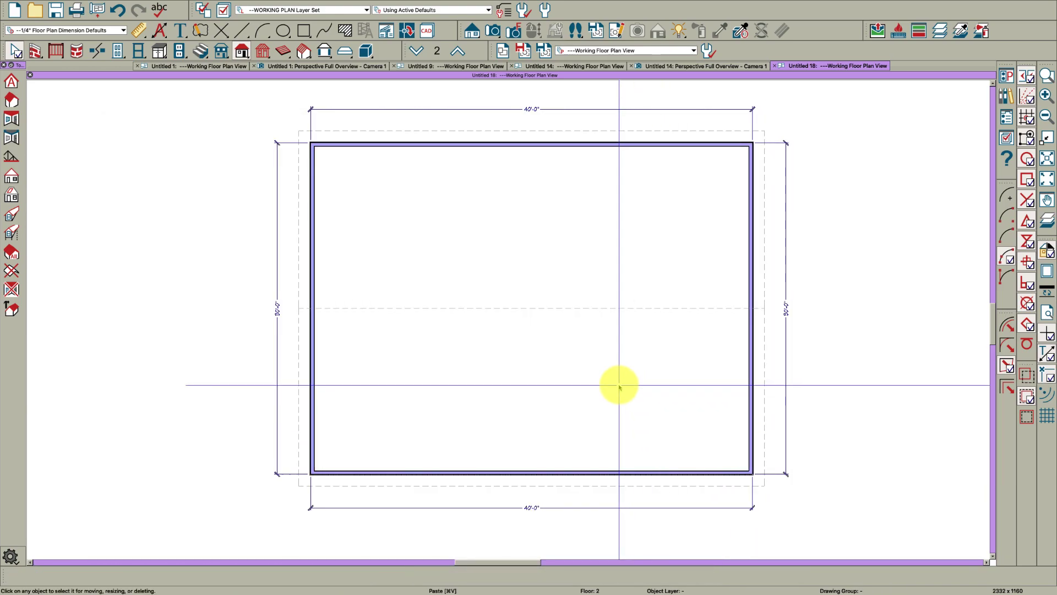
- Inspect the roof and both floors in a glass-style perspective overview and return to the floor plan
{"action": "key", "text": "shift+o"}
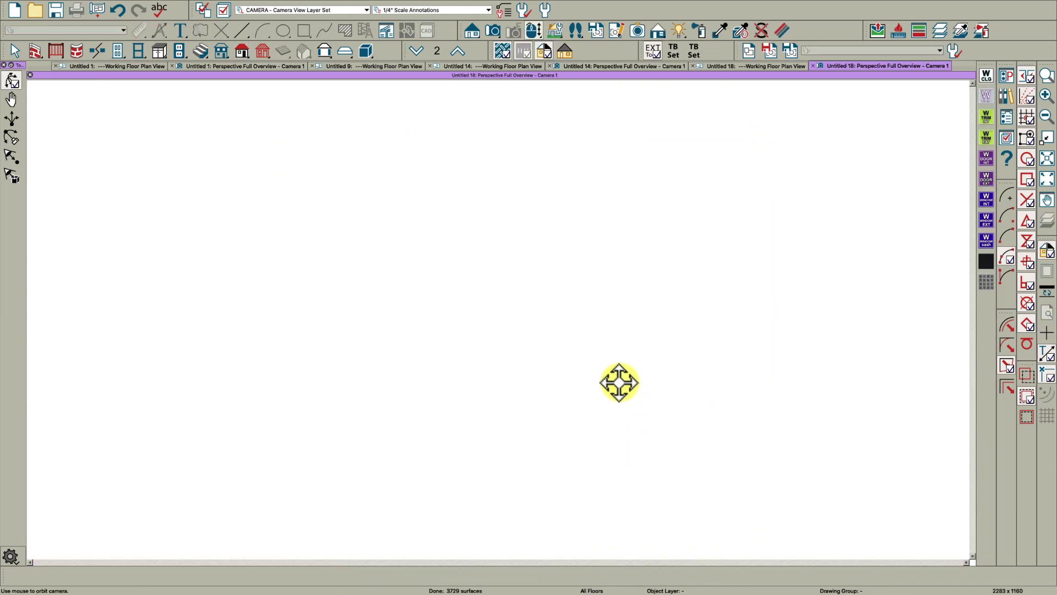
{"action": "left_click_drag", "start_coordinate": [601, 371], "coordinate": [559, 323]}
{"action": "key", "text": "g"}
{"action": "key", "text": "space"}
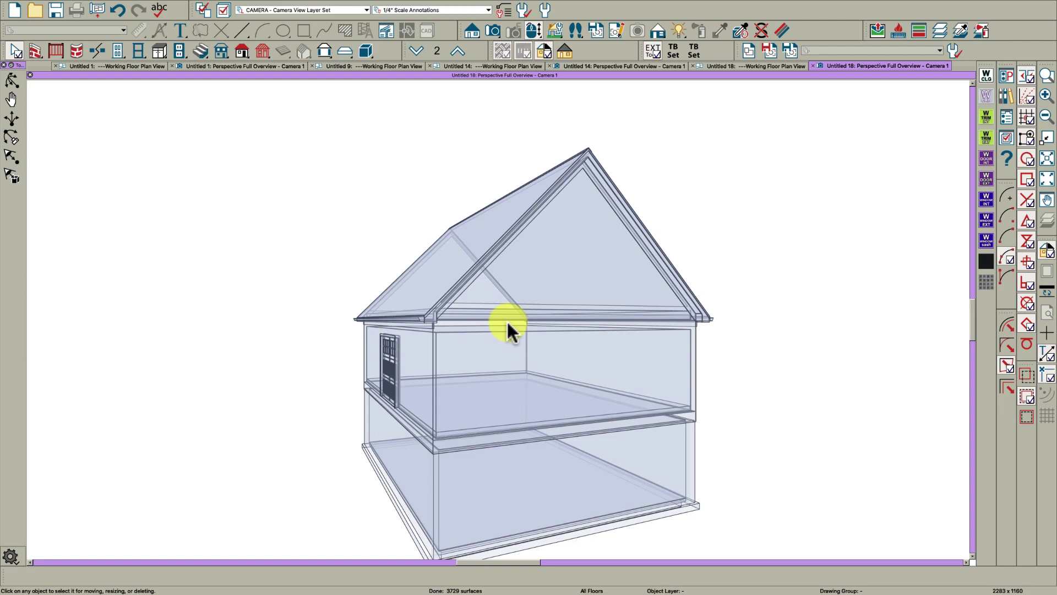
{"action": "key", "text": "ctrl+w"}
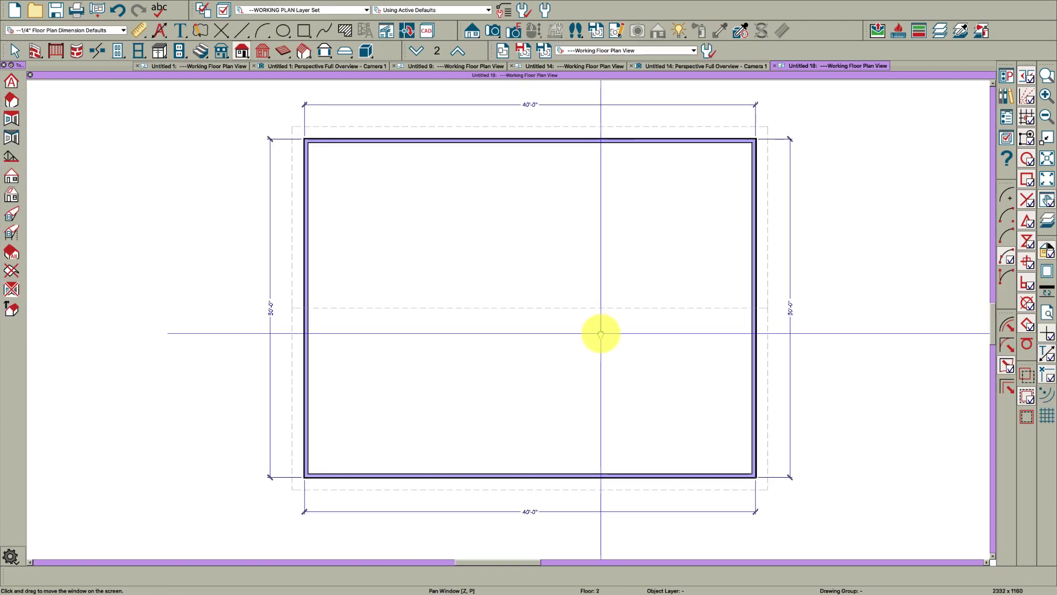
- Draw three exterior dormer walls on floor 2 behind the front wall, about 14'-5" wide and 13' deep
{"action": "scroll", "coordinate": [472, 424], "scroll_direction": "up", "scroll_amount": 1}
{"action": "middle_click_drag", "start_coordinate": [478, 396], "coordinate": [516, 392]}
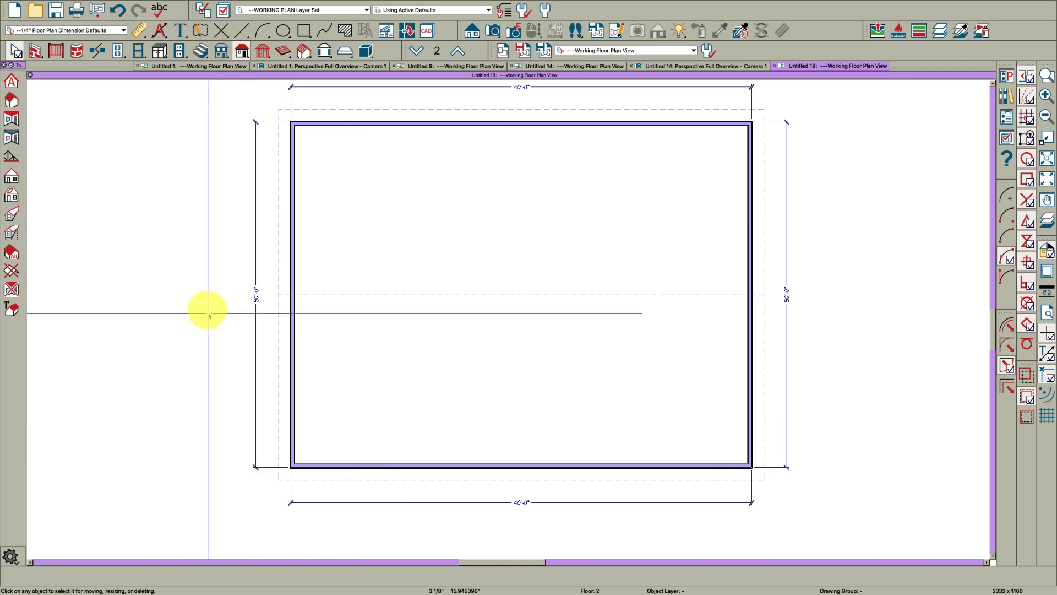
{"action": "left_click", "coordinate": [30, 52]}
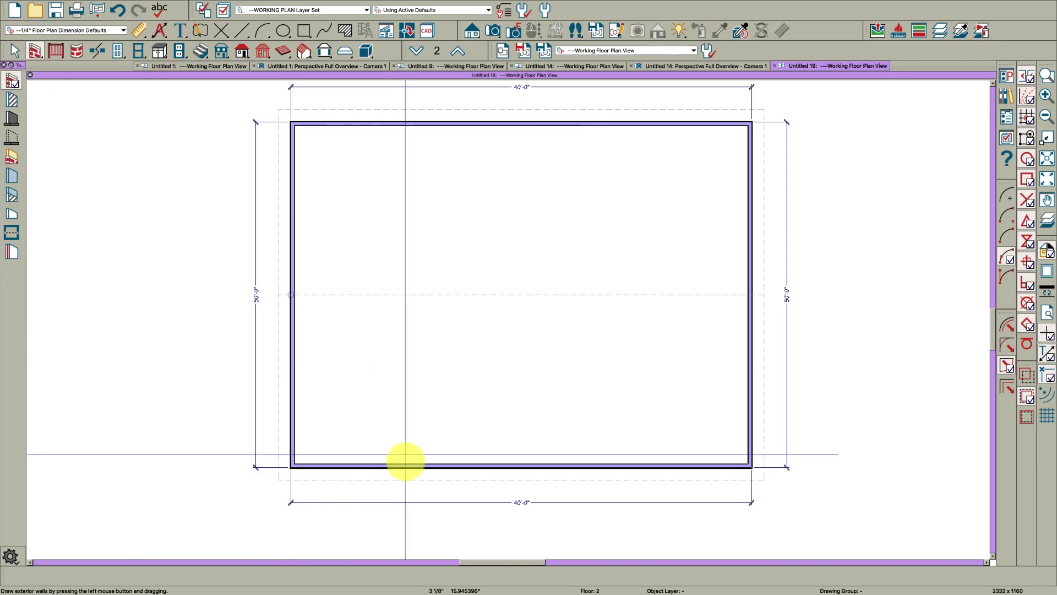
{"action": "left_click_drag", "start_coordinate": [440, 467], "coordinate": [610, 464]}
{"action": "key", "text": "space"}
{"action": "scroll", "coordinate": [610, 464], "scroll_direction": "up", "scroll_amount": 2}
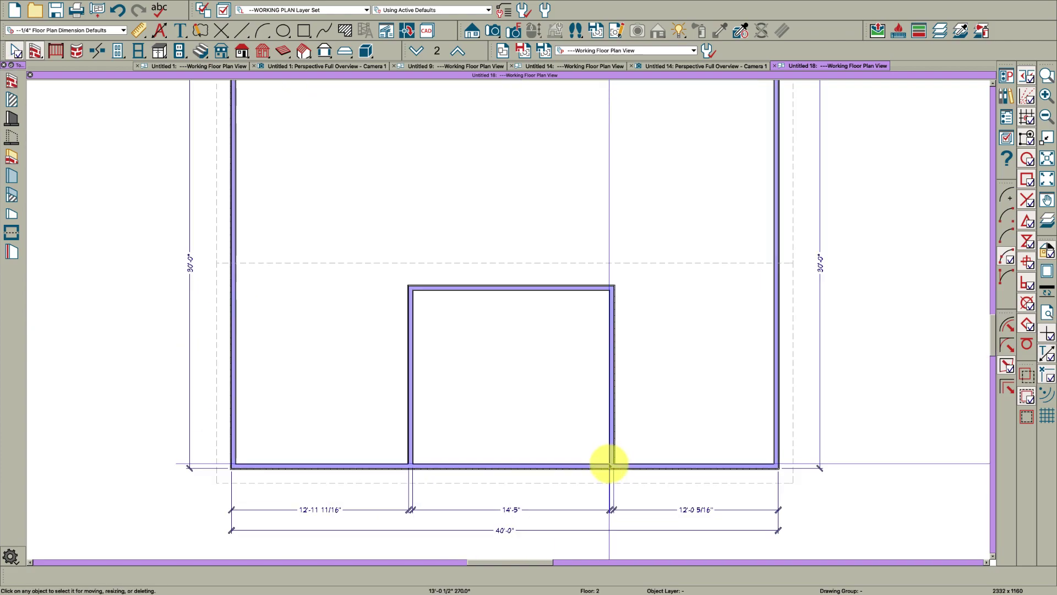
- Extend the dormer's right wall about 1'-8" past the front wall and draw exterior walls from its end back to the dormer's left wall
{"action": "middle_click_drag", "start_coordinate": [611, 461], "coordinate": [631, 412]}
{"action": "left_click", "coordinate": [631, 412]}
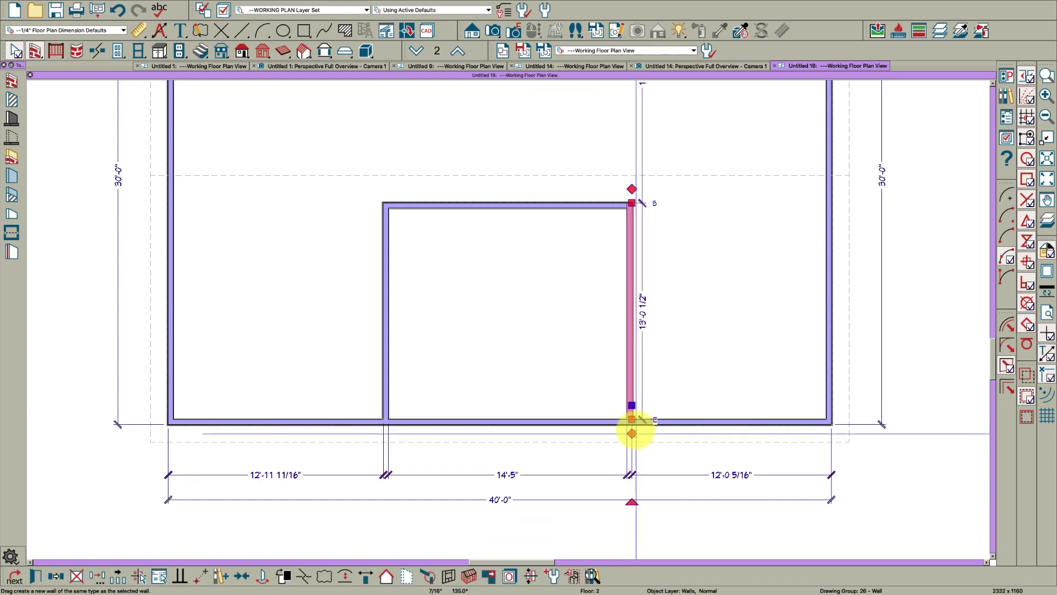
{"action": "left_click_drag", "start_coordinate": [631, 435], "coordinate": [631, 451]}
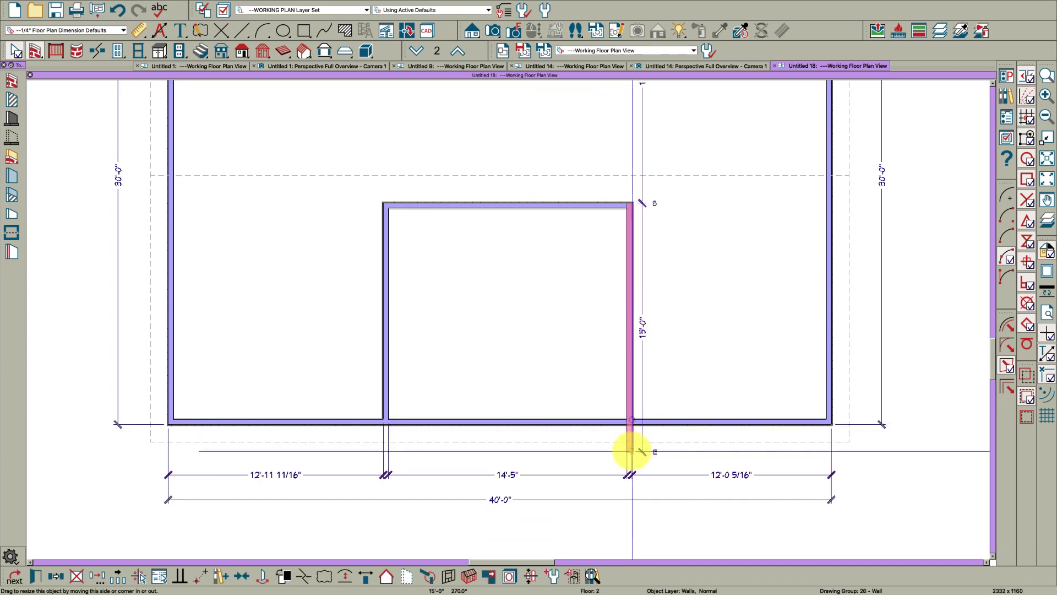
{"action": "left_click", "coordinate": [631, 448]}
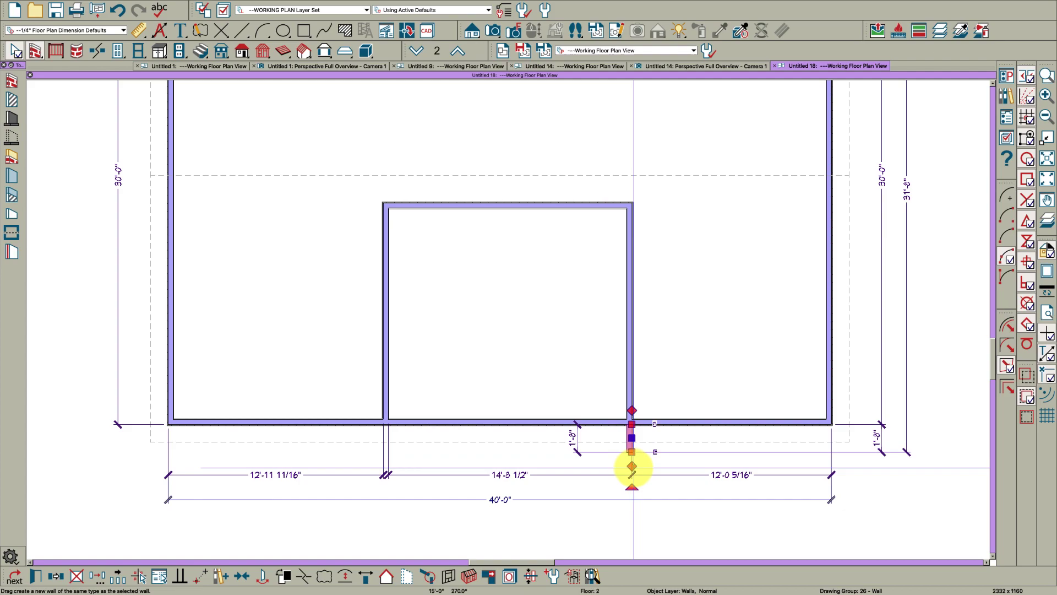
{"action": "left_click_drag", "start_coordinate": [632, 467], "coordinate": [385, 415]}
{"action": "scroll", "coordinate": [384, 423], "scroll_direction": "up", "scroll_amount": 1}
{"action": "scroll", "coordinate": [382, 427], "scroll_direction": "up", "scroll_amount": 1}
{"action": "left_click", "coordinate": [393, 432]}
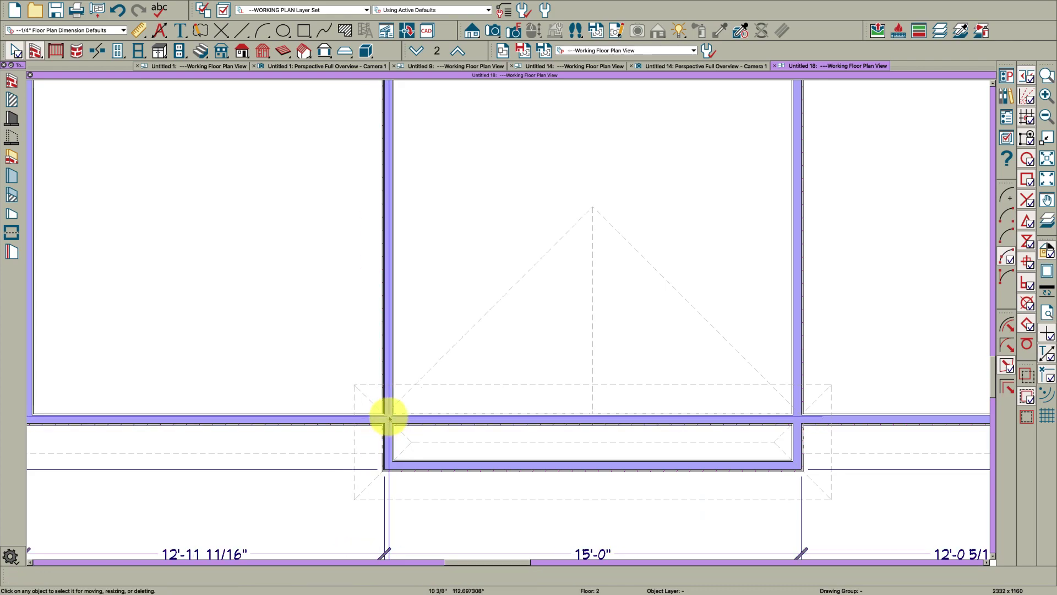
- Break the garage's front wall at both dormer side walls and delete the segment crossing the dormer
{"action": "left_click", "coordinate": [427, 422]}
{"action": "key", "text": "3"}
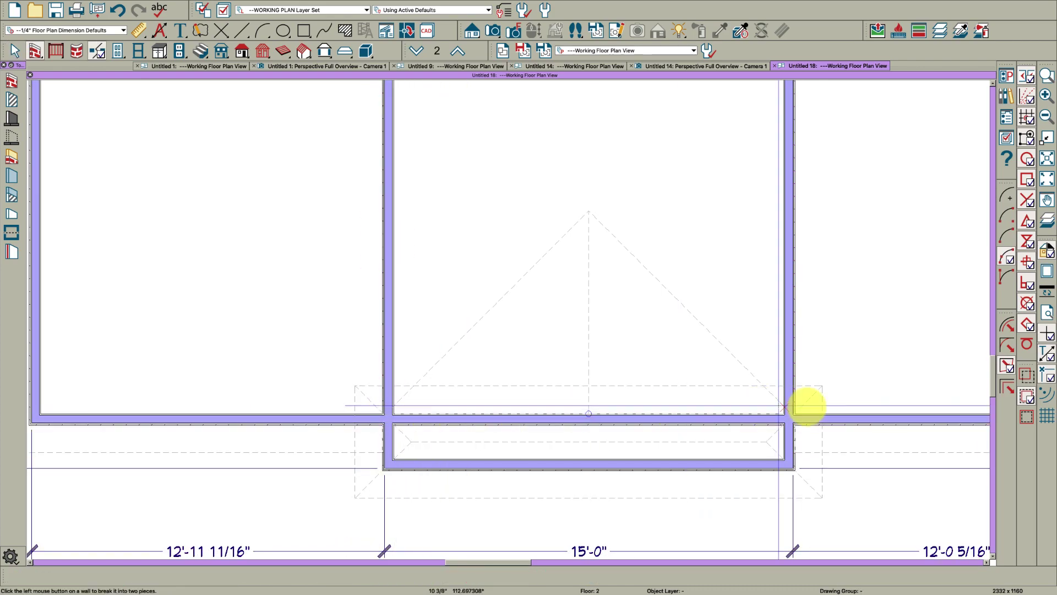
{"action": "left_click", "coordinate": [787, 418]}
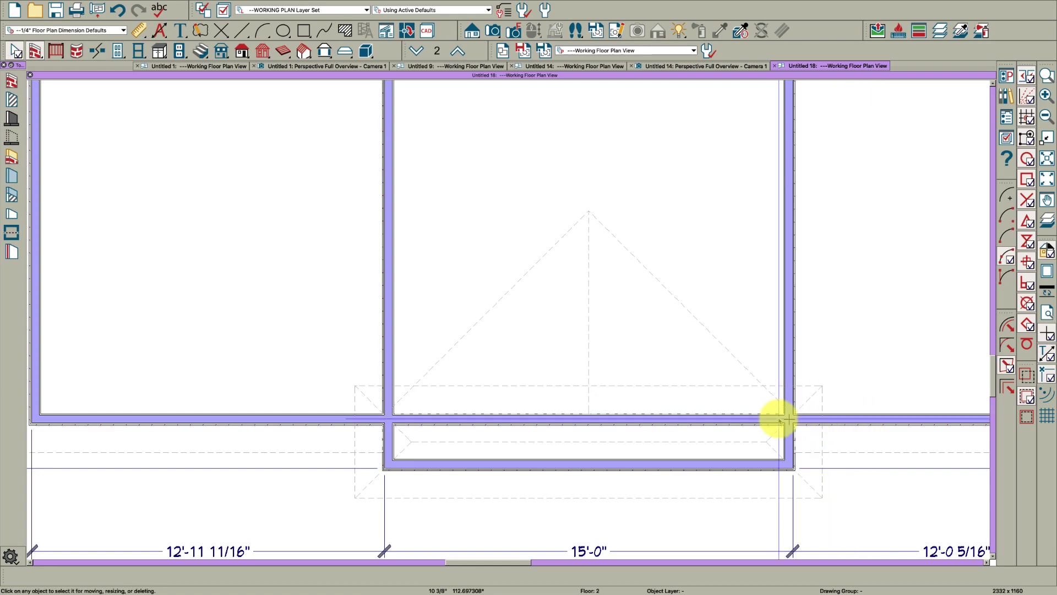
{"action": "left_click_drag", "start_coordinate": [779, 421], "coordinate": [401, 421]}
{"action": "scroll", "coordinate": [439, 416], "scroll_direction": "down", "scroll_amount": 3}
{"action": "scroll", "coordinate": [468, 418], "scroll_direction": "down", "scroll_amount": 1}
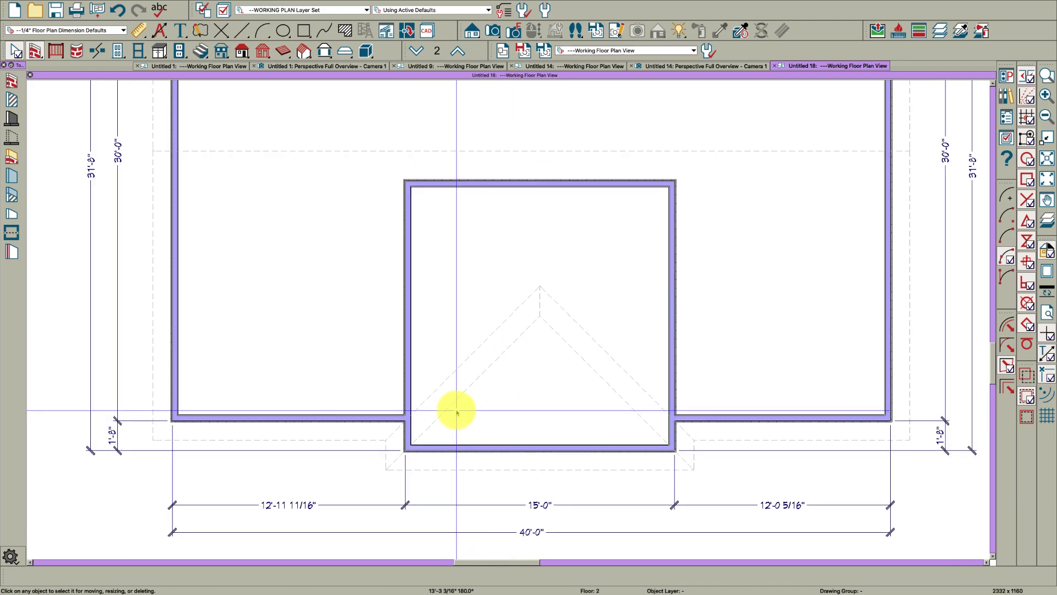
{"action": "middle_click_drag", "start_coordinate": [504, 407], "coordinate": [494, 418]}
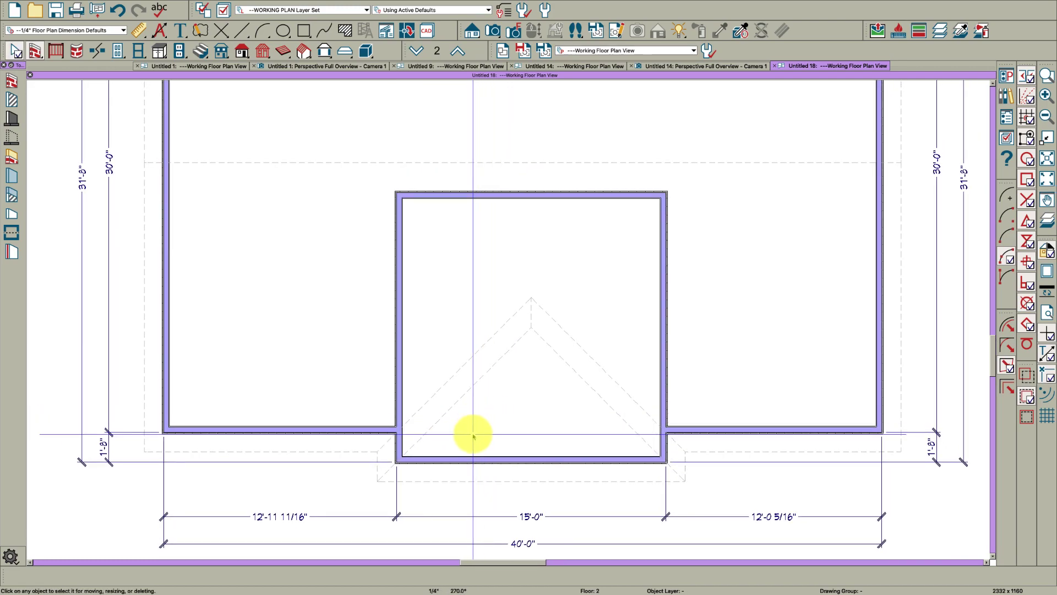
- Change the dormer's left and right side walls into gable walls
{"action": "left_click", "coordinate": [400, 377]}
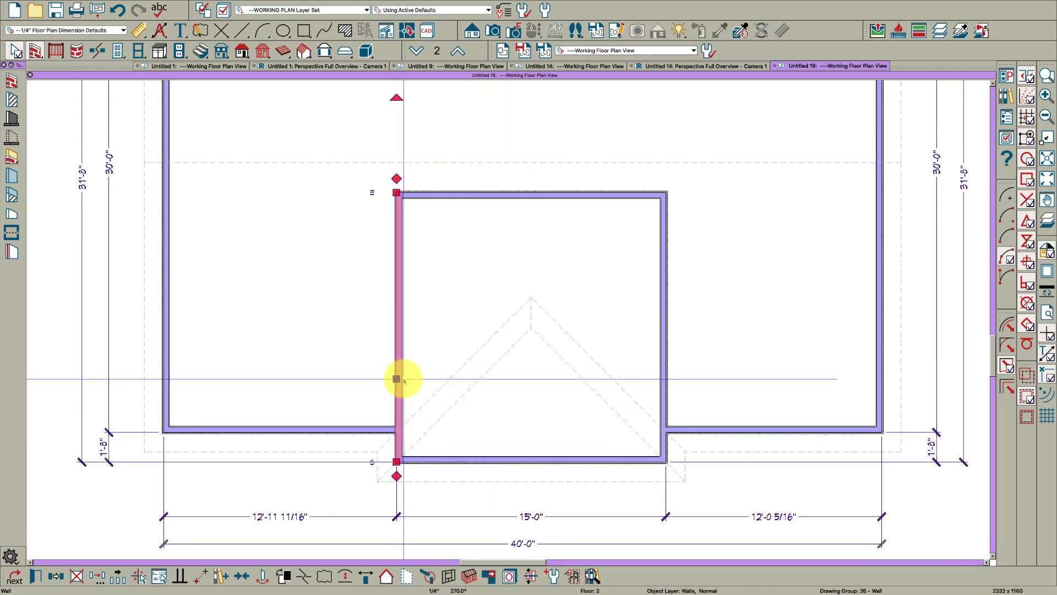
{"action": "left_click", "coordinate": [386, 577]}
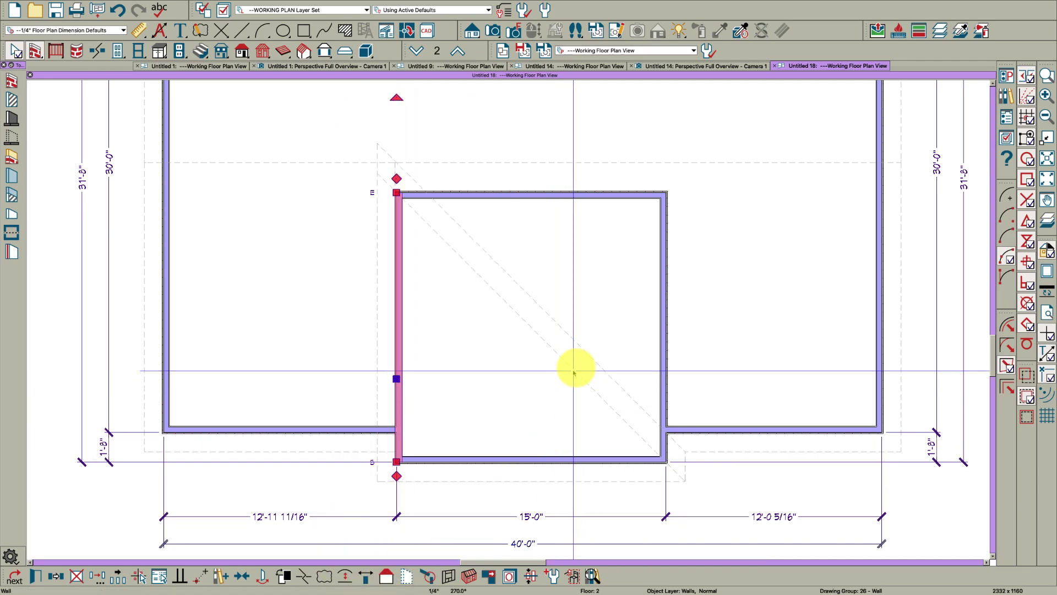
{"action": "left_click", "coordinate": [663, 358]}
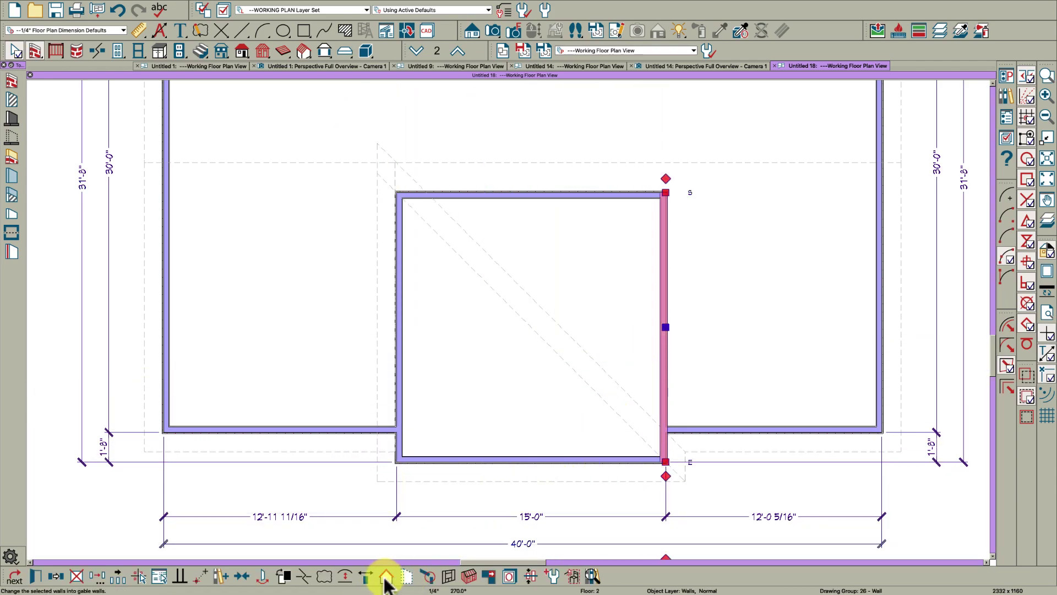
{"action": "middle_click_drag", "start_coordinate": [539, 321], "coordinate": [537, 359]}
{"action": "scroll", "coordinate": [536, 358], "scroll_direction": "down", "scroll_amount": 1}
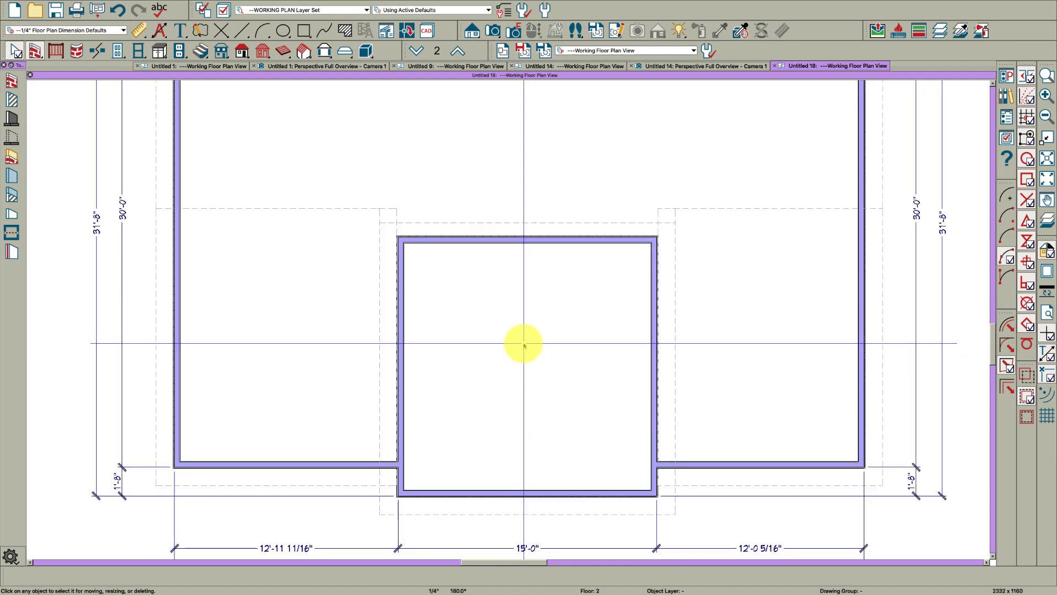
- Try to set the roof pitch over the dormer's front wall to 4 in 12
{"action": "left_click", "coordinate": [475, 429]}
{"action": "double_click", "coordinate": [474, 428]}
{"action": "key", "text": "Escape"}
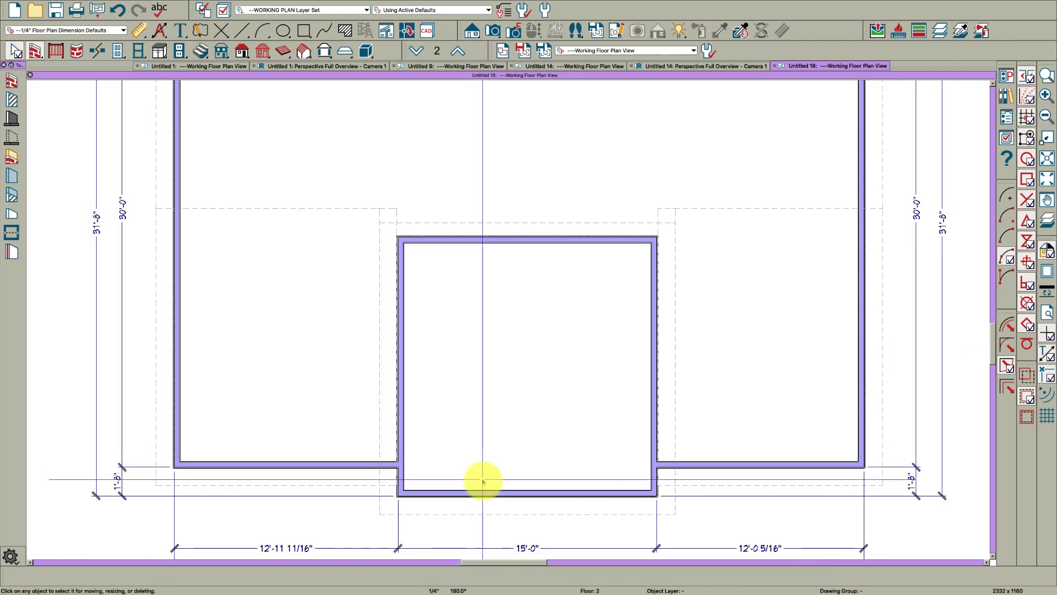
{"action": "left_click", "coordinate": [486, 494]}
{"action": "key", "text": "Return"}
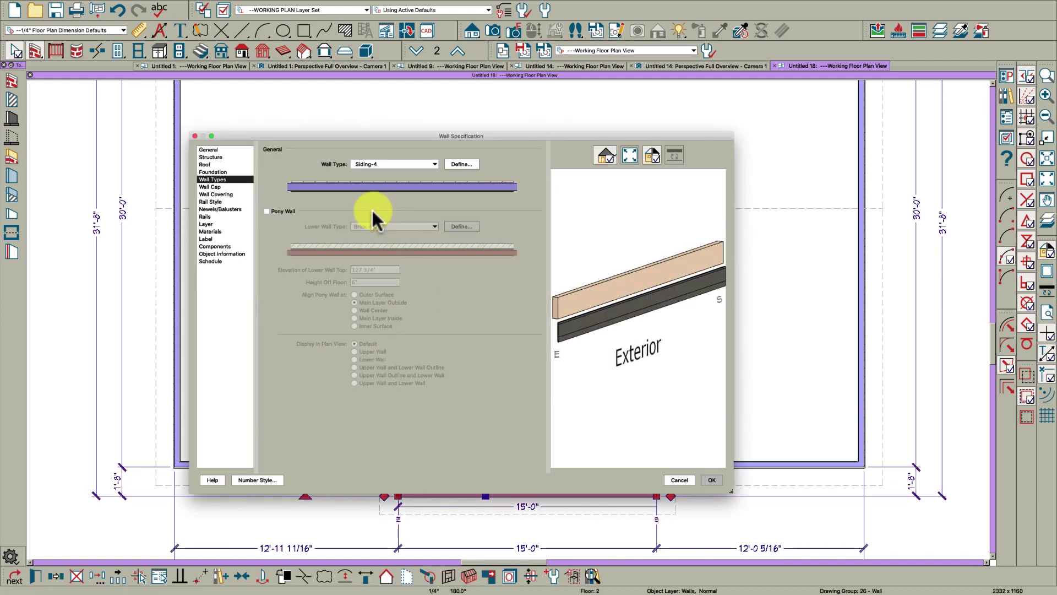
{"action": "left_click", "coordinate": [214, 165]}
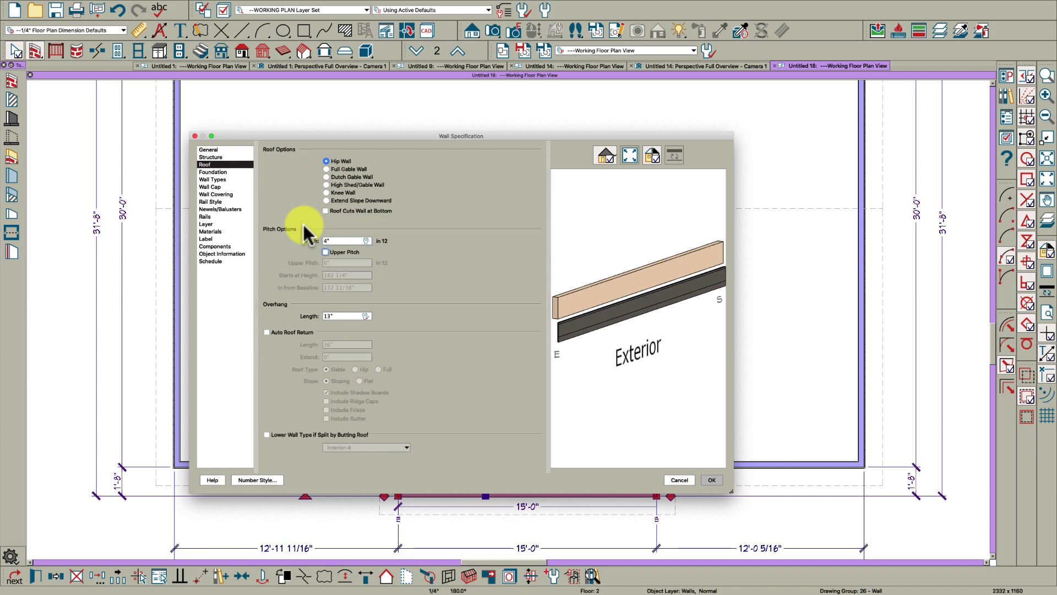
{"action": "left_click", "coordinate": [707, 479]}
- Reset the dormer room's rough ceiling height to the default 109 1/8"
{"action": "double_click", "coordinate": [543, 440]}
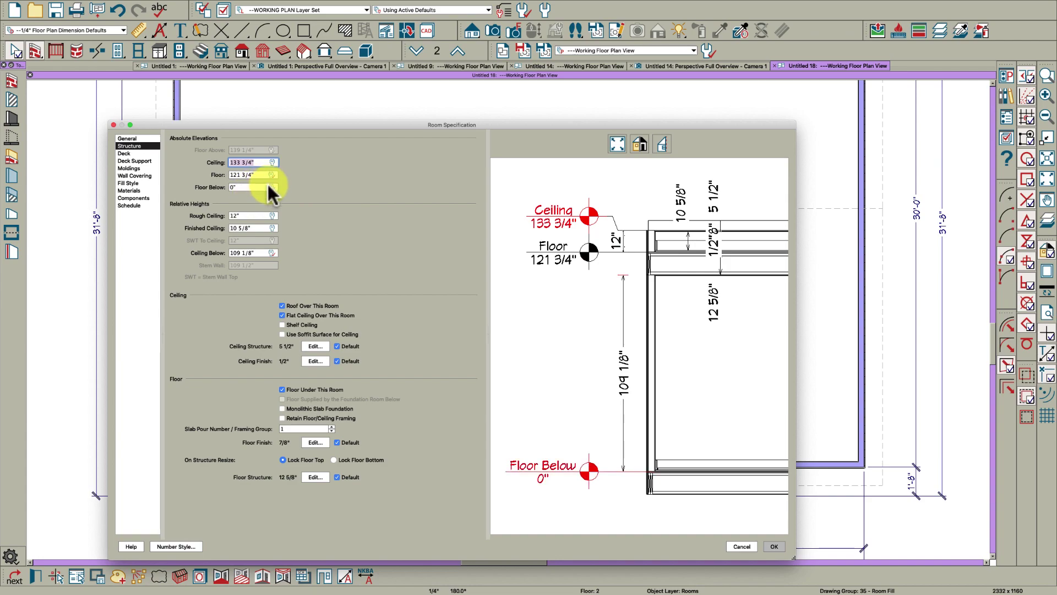
{"action": "left_click", "coordinate": [271, 215]}
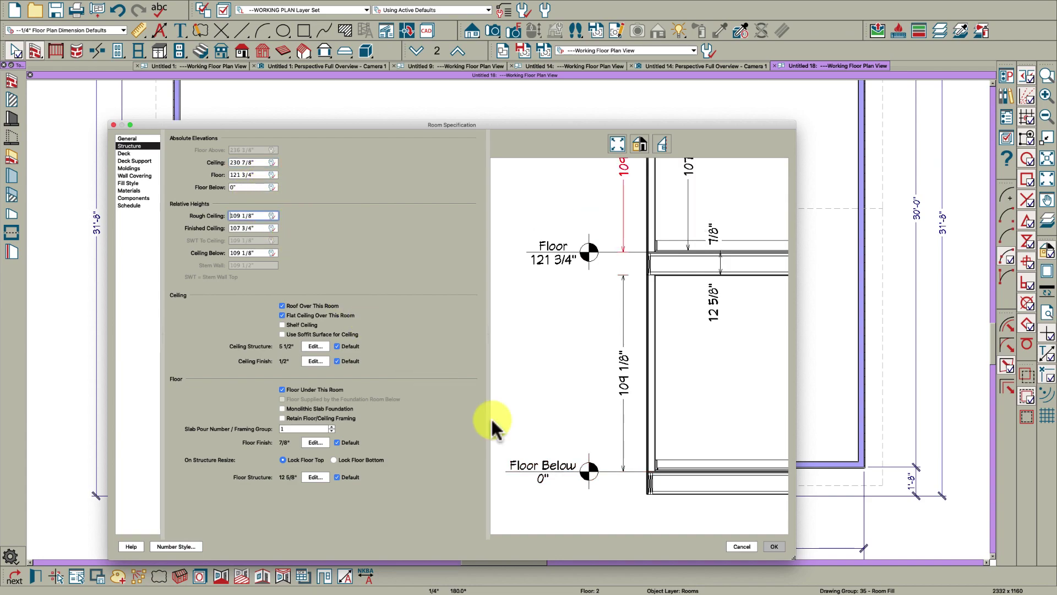
{"action": "left_click", "coordinate": [770, 545]}
{"action": "left_click", "coordinate": [708, 524]}
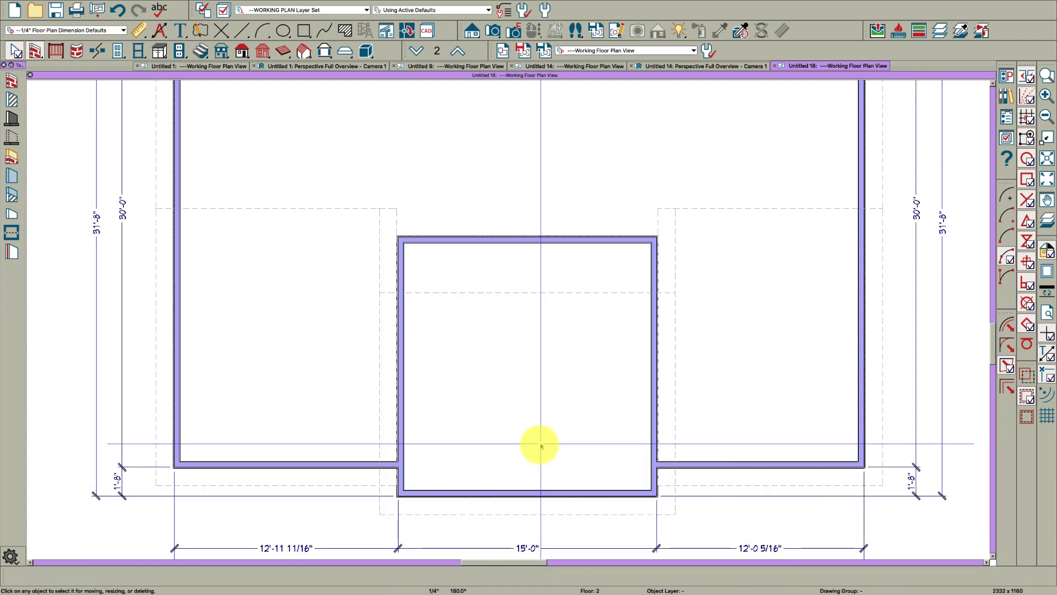
- Set the roof pitch of the dormer's front wall to 4 in 12, keeping it a hip wall
{"action": "double_click", "coordinate": [509, 493]}
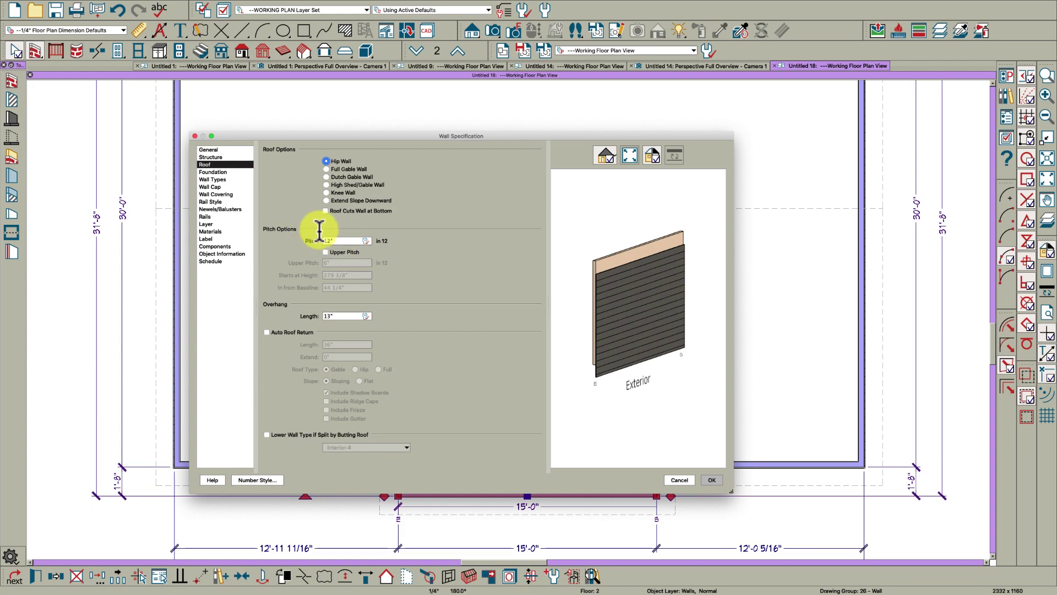
{"action": "type", "text": "4"}
{"action": "key", "text": "Tab"}
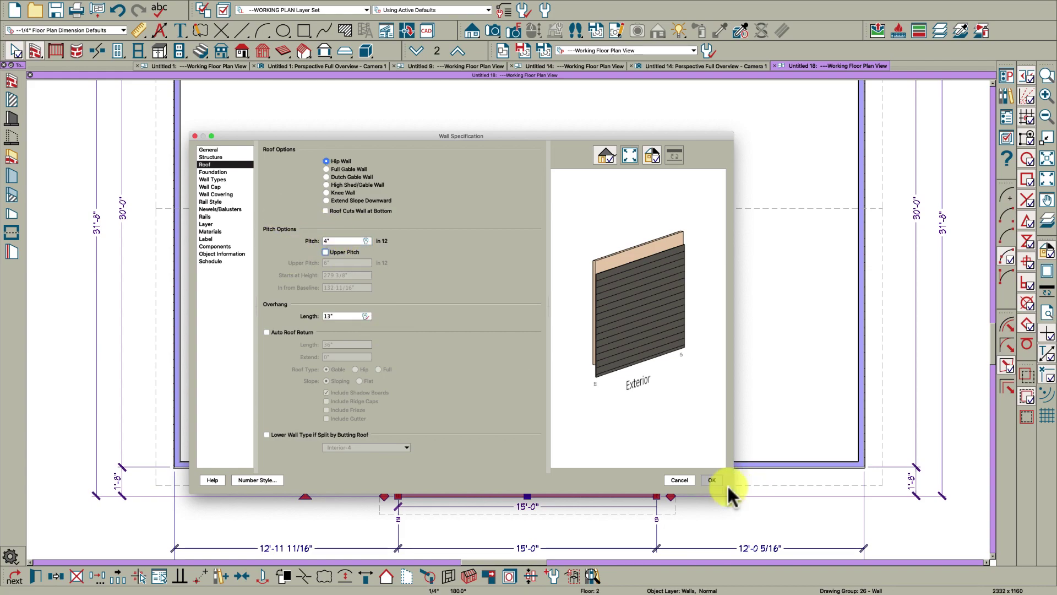
{"action": "left_click", "coordinate": [711, 480]}
{"action": "key", "text": "Escape"}
{"action": "scroll", "coordinate": [409, 291], "scroll_direction": "down", "scroll_amount": 1}
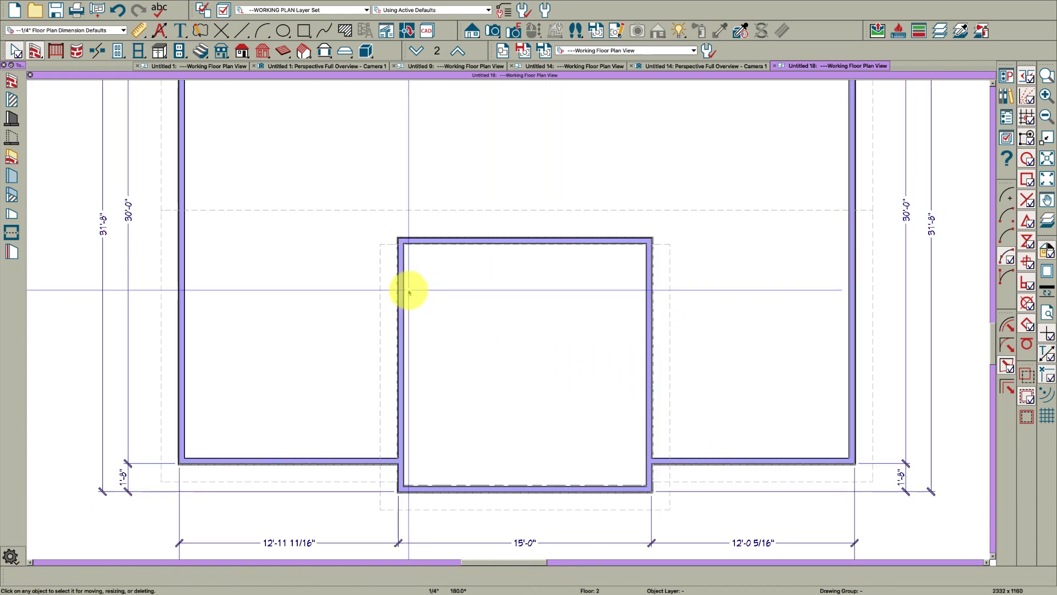
{"action": "scroll", "coordinate": [408, 292], "scroll_direction": "down", "scroll_amount": 1}
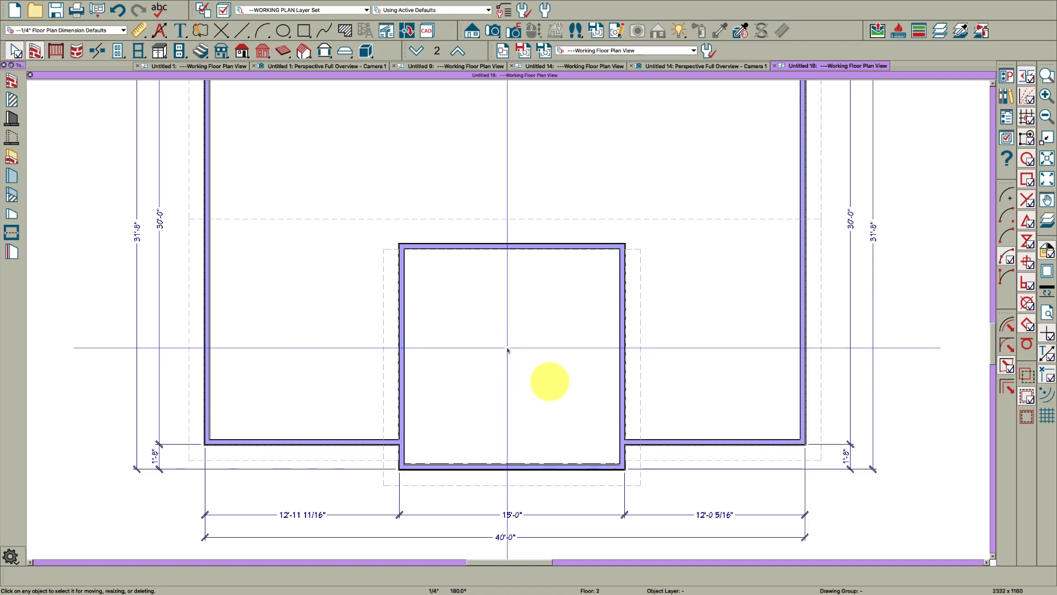
- Inspect the shed dormer in a perspective full overview from the front and return to the floor plan
{"action": "key", "text": "shift+o"}
{"action": "left_click_drag", "start_coordinate": [559, 408], "coordinate": [562, 371]}
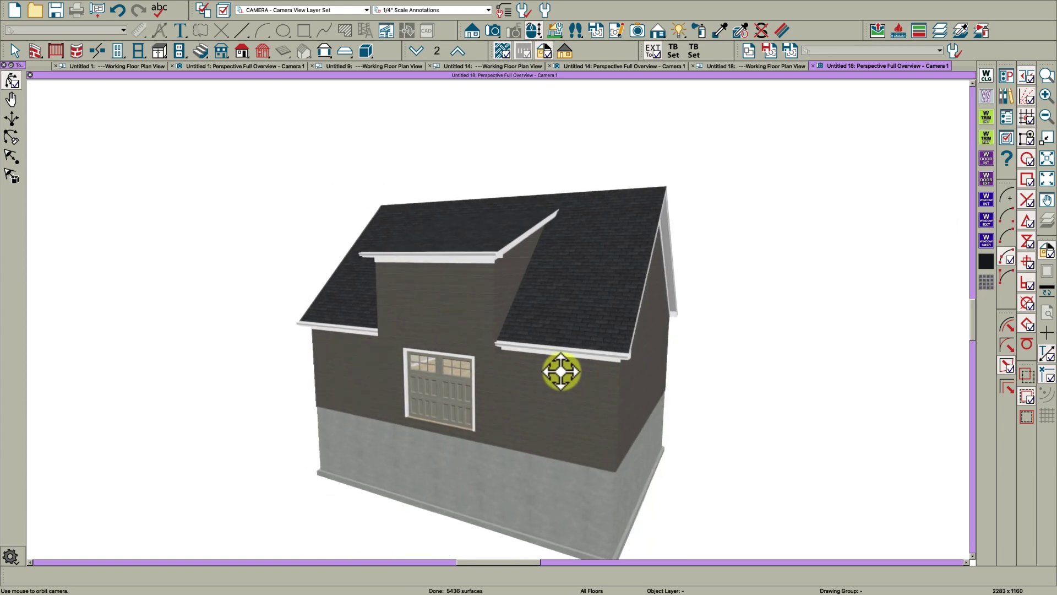
{"action": "key", "text": "space"}
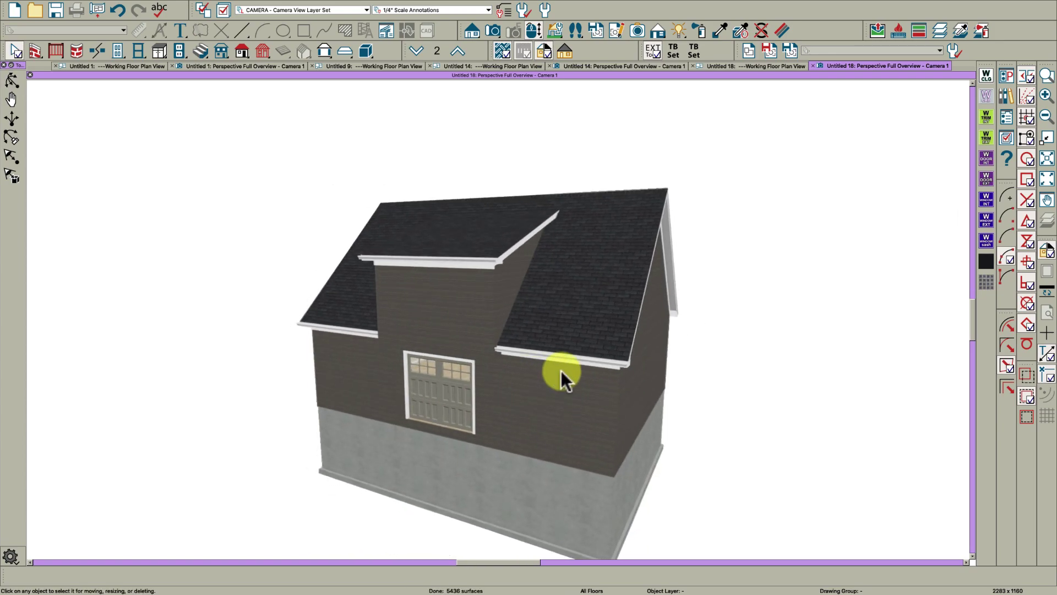
{"action": "left_click", "coordinate": [758, 64]}
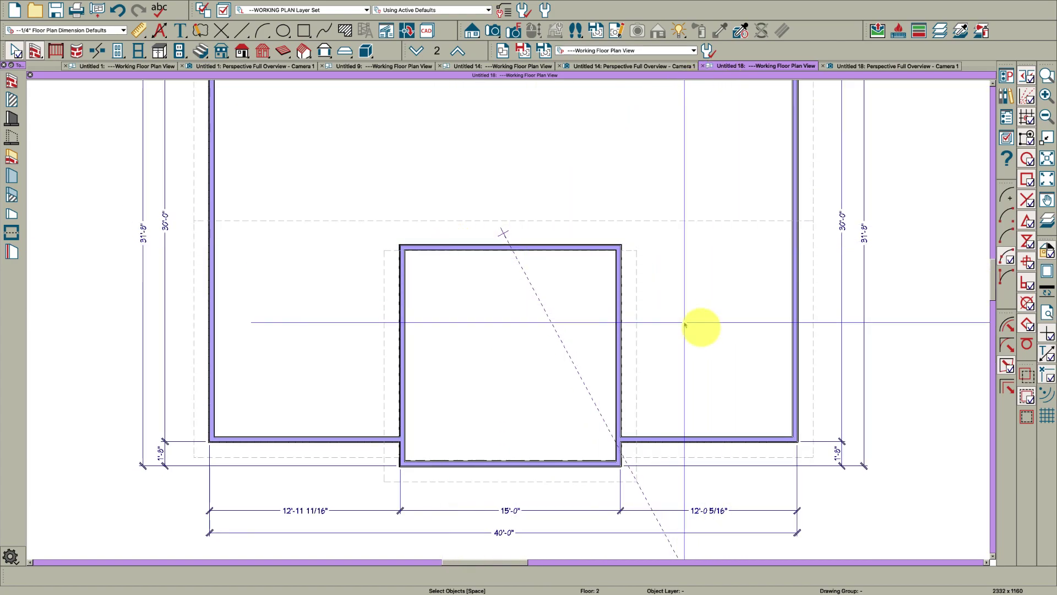
- Turn off automatic roof rebuilding and delete the dormer's back wall
{"action": "left_click", "coordinate": [539, 246]}
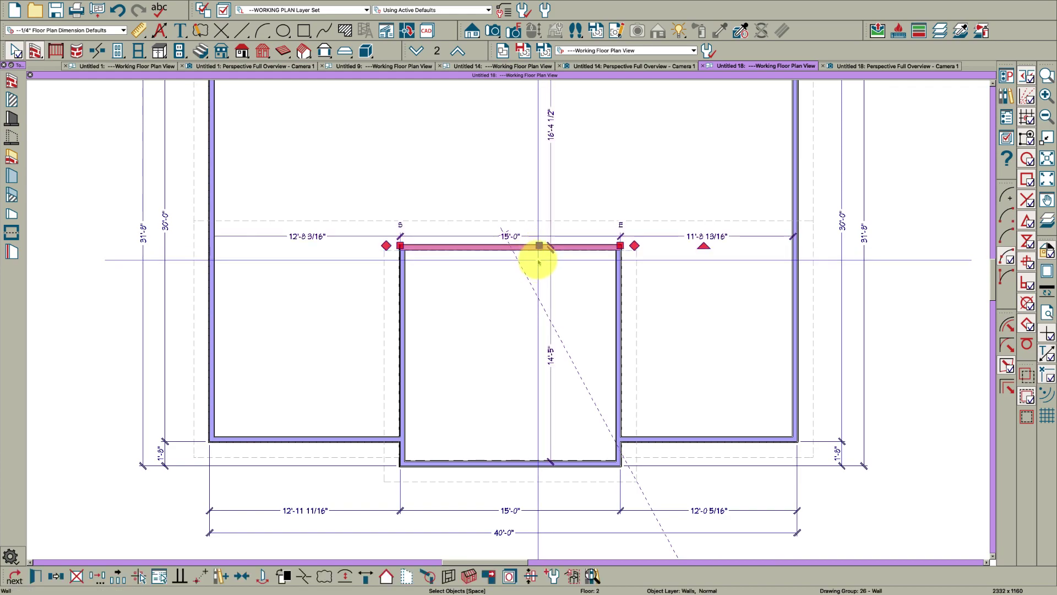
{"action": "key", "text": "b"}
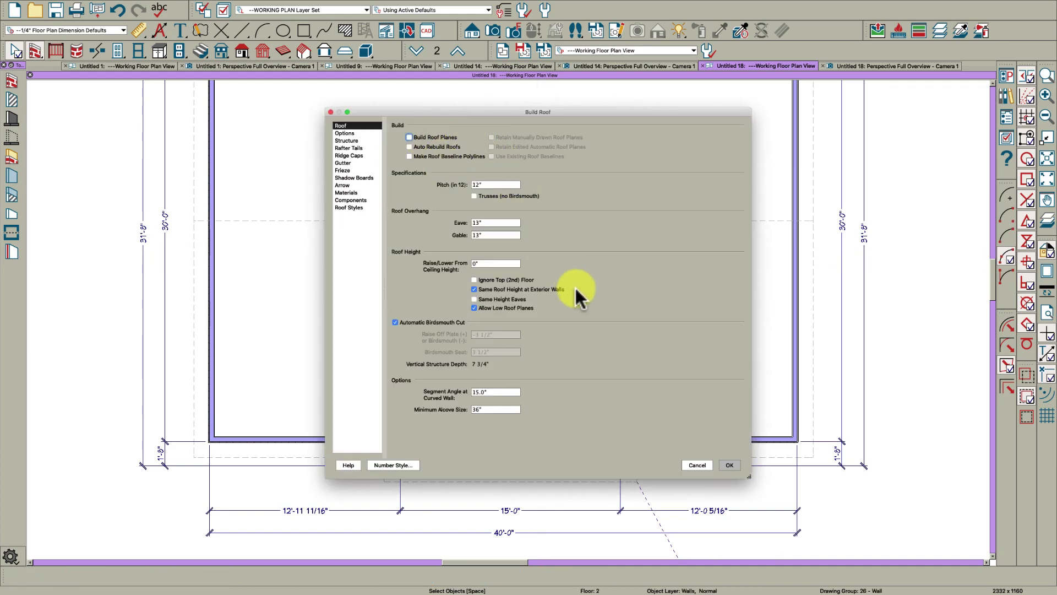
{"action": "left_click", "coordinate": [728, 466]}
{"action": "left_click", "coordinate": [481, 248]}
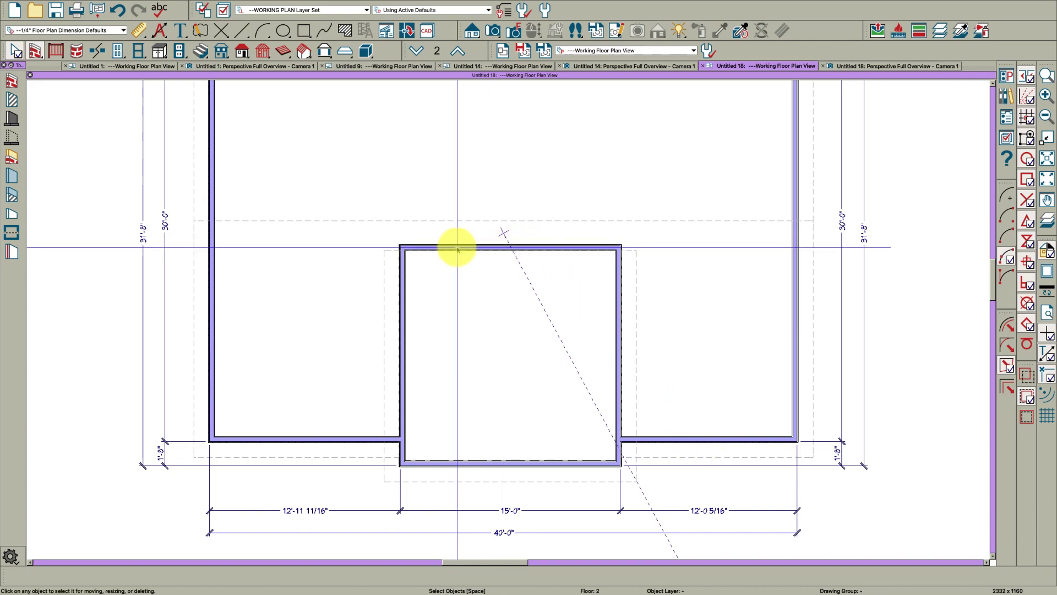
{"action": "key", "text": "Delete"}
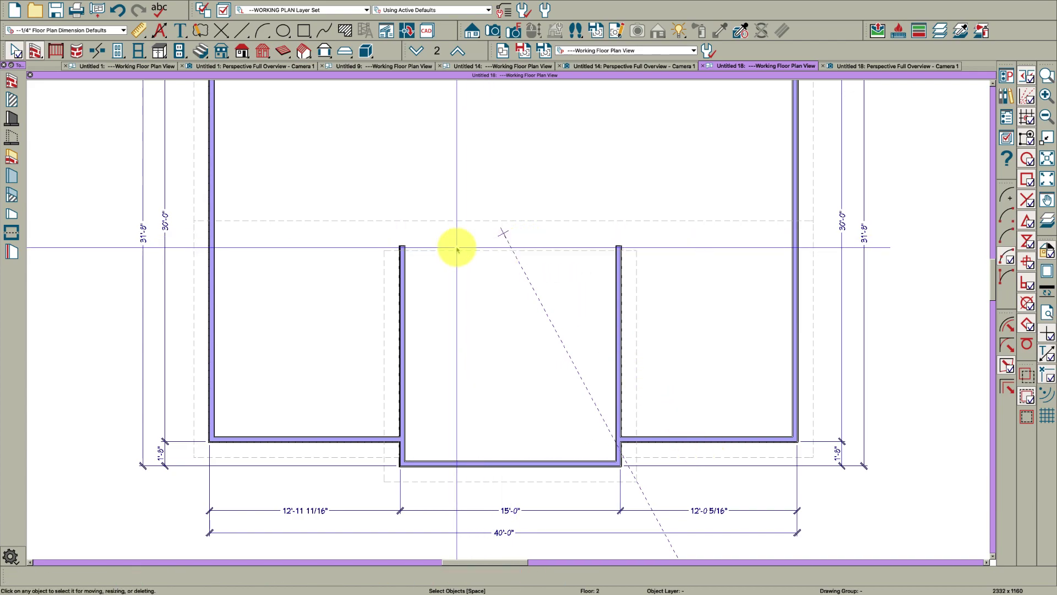
- Reset the rough ceiling height of the combined floor 2 room to the default 109 1/8"
{"action": "double_click", "coordinate": [455, 314]}
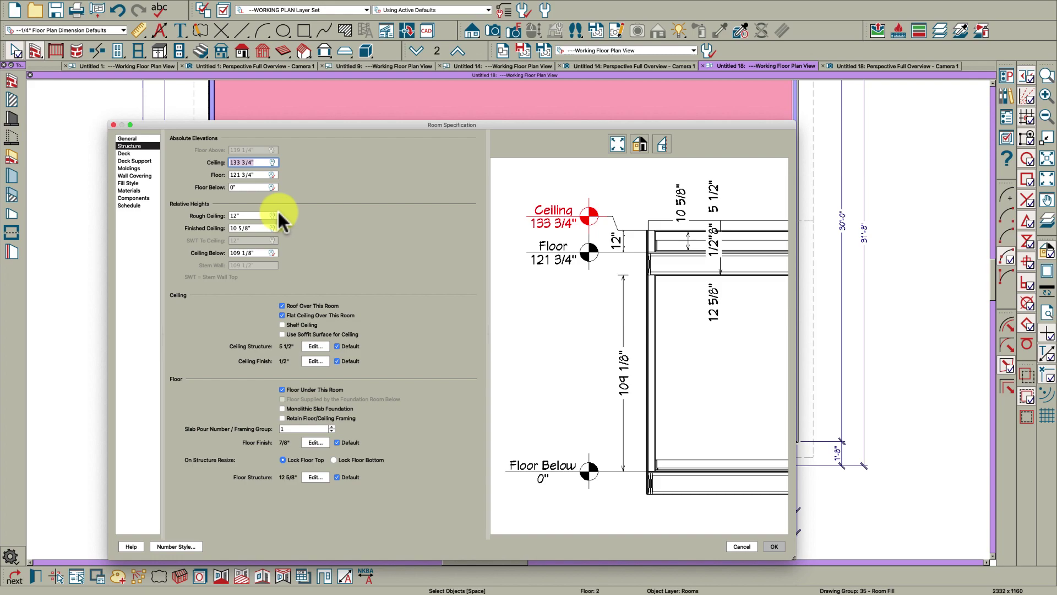
{"action": "left_click", "coordinate": [272, 215]}
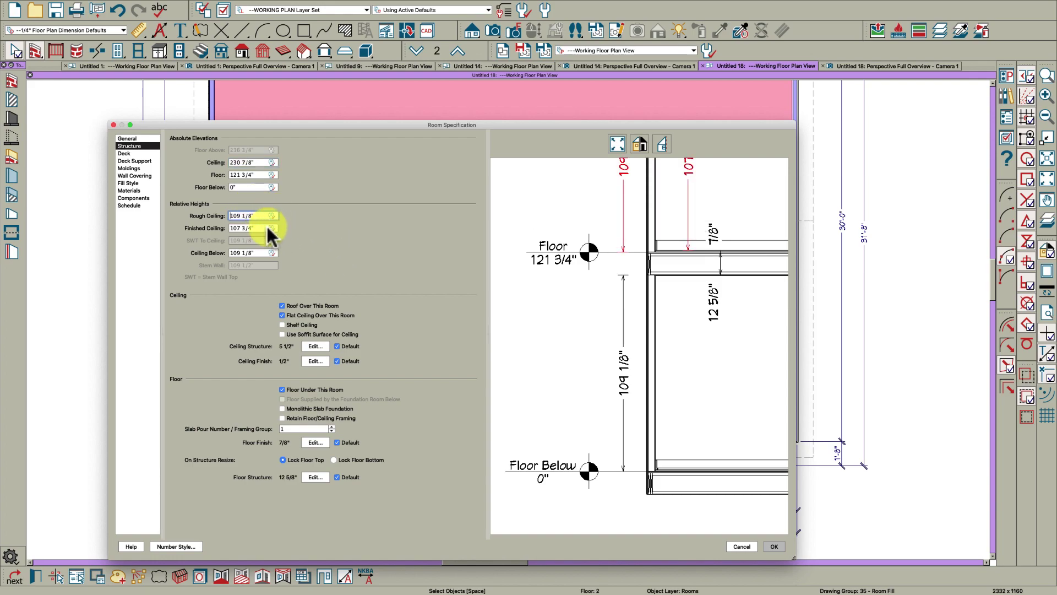
{"action": "left_click", "coordinate": [775, 547]}
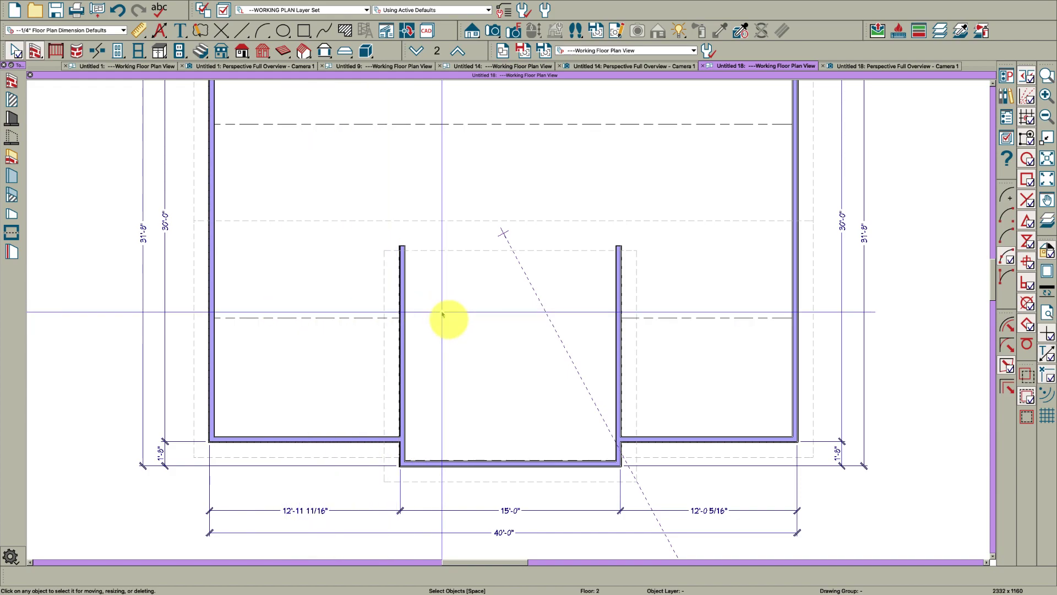
- Draw an interior wall from the dormer's right wall to the garage's right wall and position it 3'-8" from the front wall
{"action": "scroll", "coordinate": [468, 319], "scroll_direction": "up", "scroll_amount": 1}
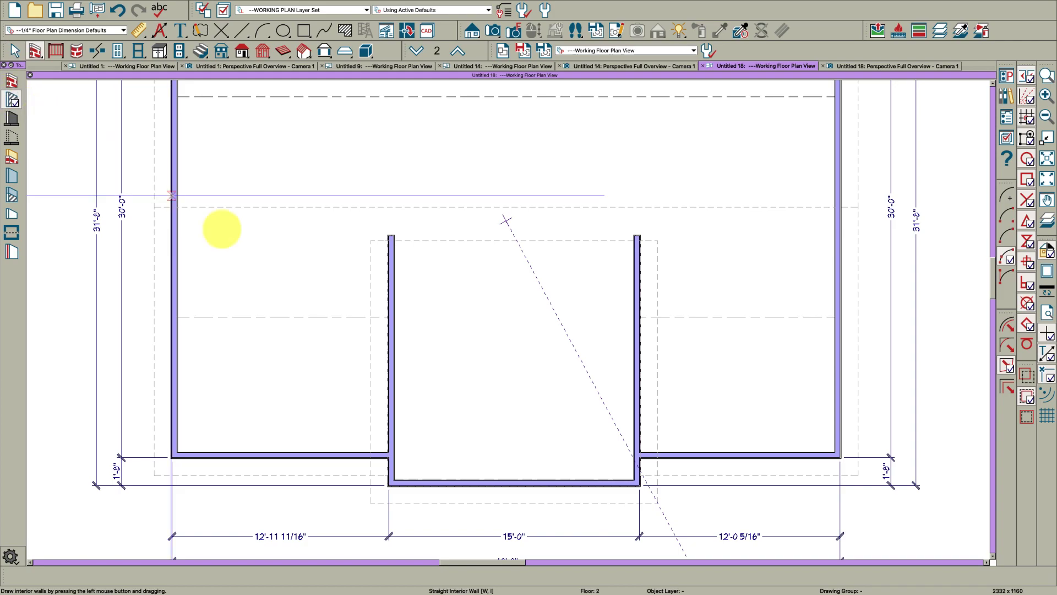
{"action": "left_click_drag", "start_coordinate": [638, 388], "coordinate": [841, 400]}
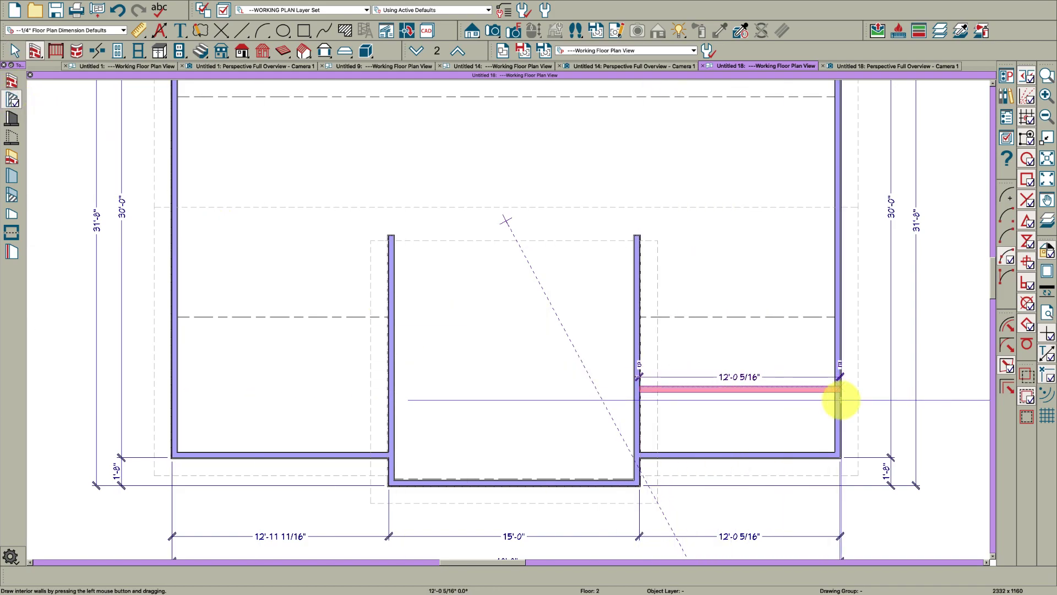
{"action": "key", "text": "space"}
{"action": "scroll", "coordinate": [715, 432], "scroll_direction": "up", "scroll_amount": 1}
{"action": "scroll", "coordinate": [881, 453], "scroll_direction": "up", "scroll_amount": 1}
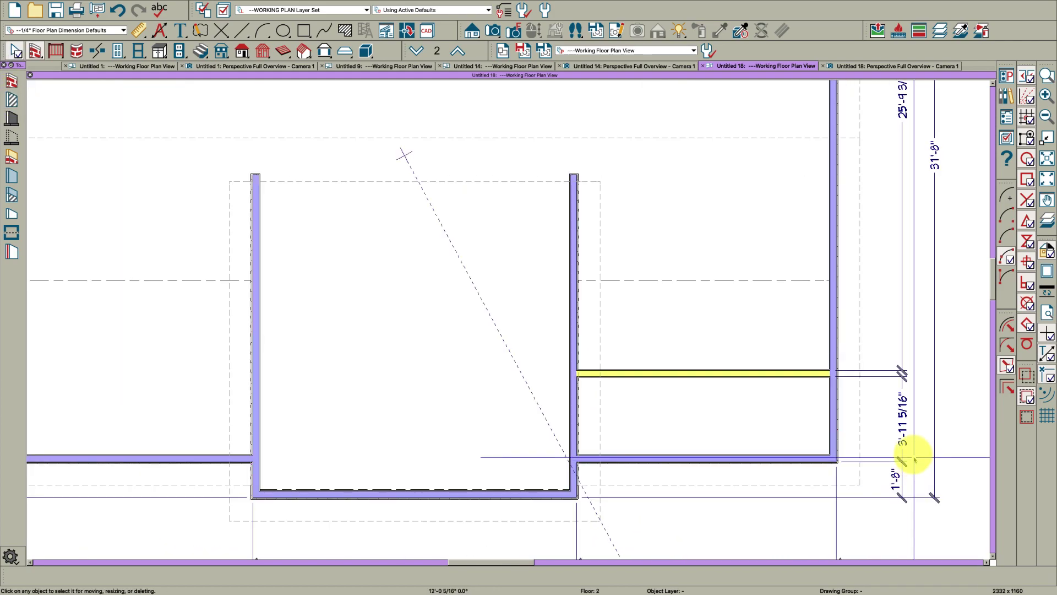
{"action": "left_click", "coordinate": [810, 373]}
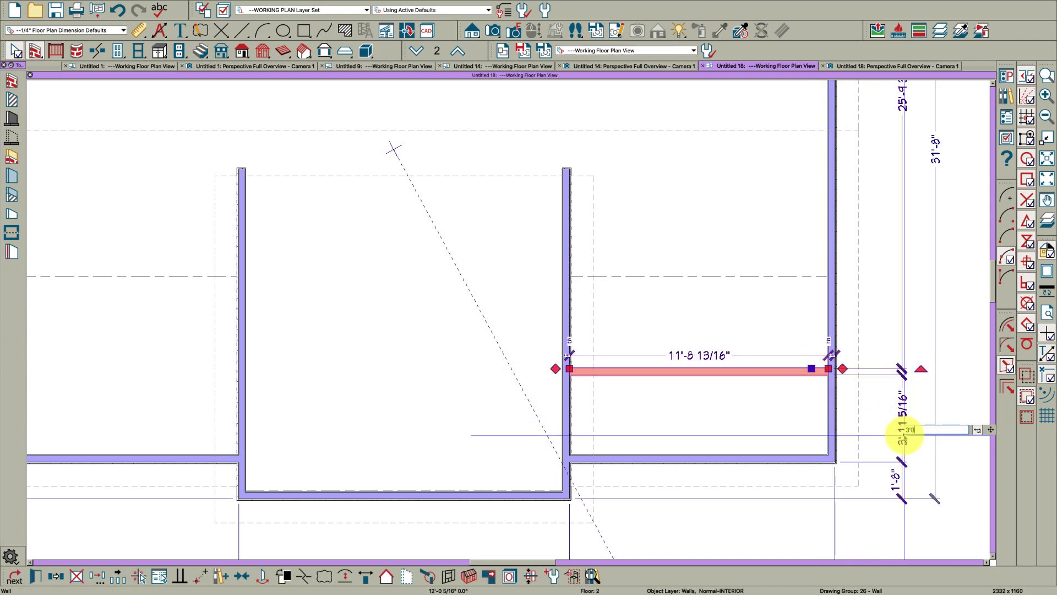
{"action": "key", "text": "Return"}
{"action": "left_click", "coordinate": [798, 420]}
- Reflect a copy of the interior wall about the center of the dormer's front wall onto the left side
{"action": "left_click", "coordinate": [723, 378]}
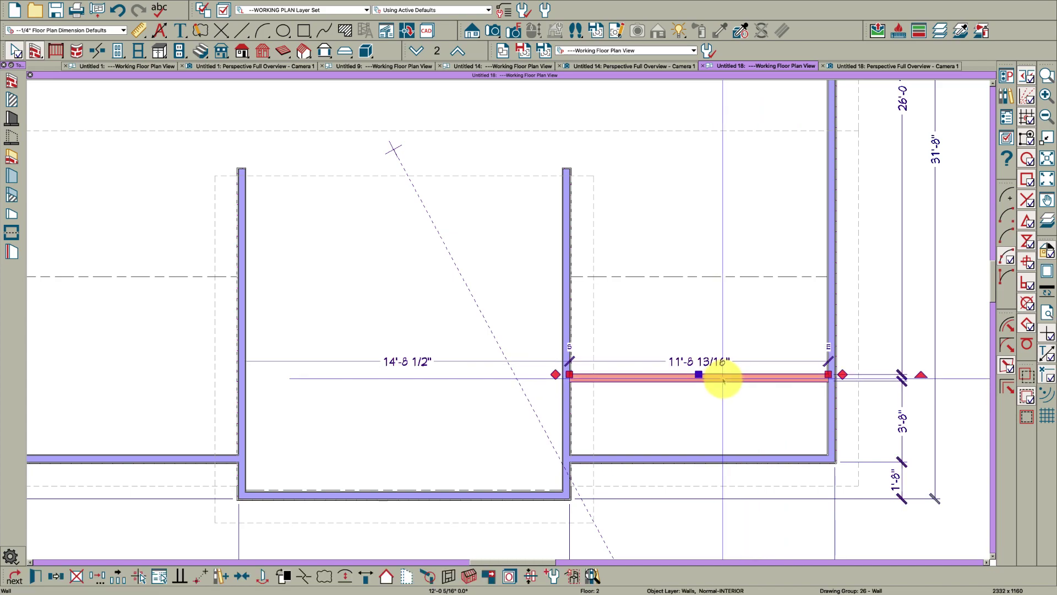
{"action": "scroll", "coordinate": [723, 378], "scroll_direction": "down", "scroll_amount": 1}
{"action": "left_click", "coordinate": [46, 575]}
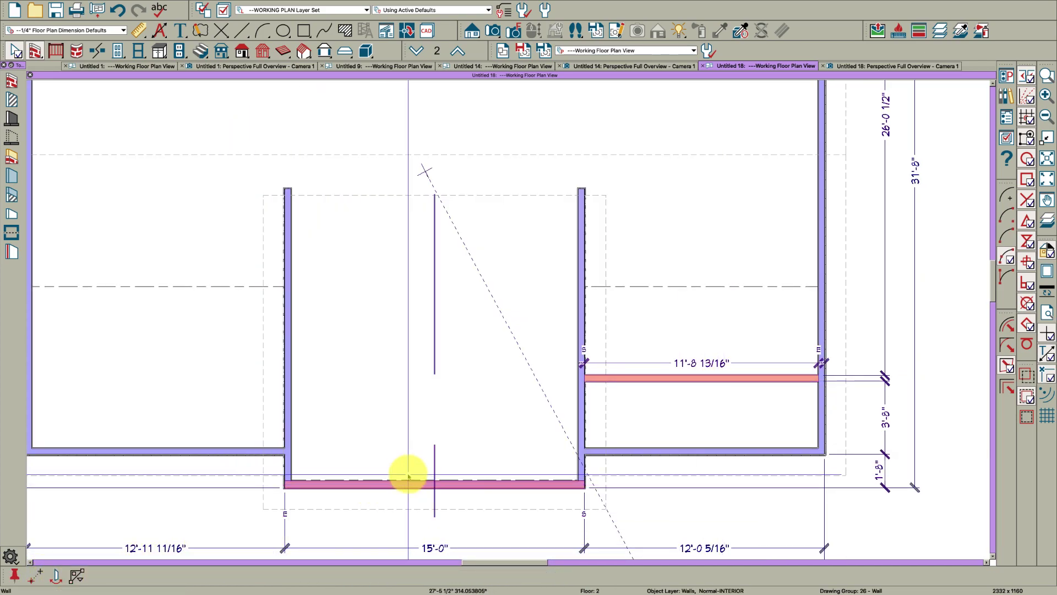
{"action": "left_click", "coordinate": [437, 444]}
{"action": "scroll", "coordinate": [489, 401], "scroll_direction": "down", "scroll_amount": 2}
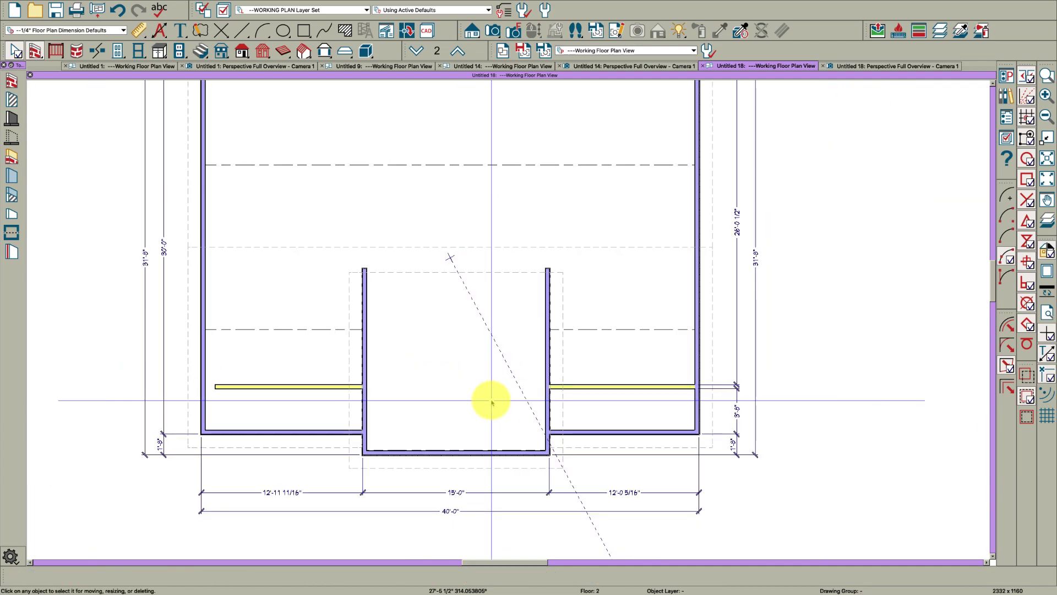
- Extend the reflected left interior wall to meet the garage's left exterior wall
{"action": "left_click", "coordinate": [215, 385]}
{"action": "left_click", "coordinate": [456, 394]}
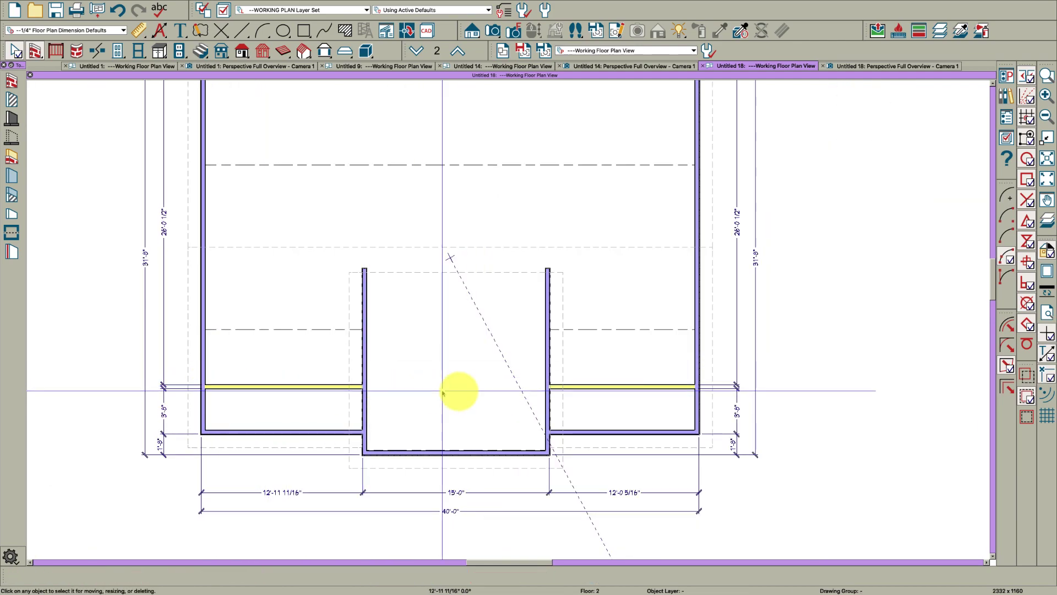
- Reflect a copy of the right interior wall about the main roof ridge and extend it to the garage's left wall
{"action": "left_click", "coordinate": [602, 385]}
{"action": "left_click", "coordinate": [58, 576]}
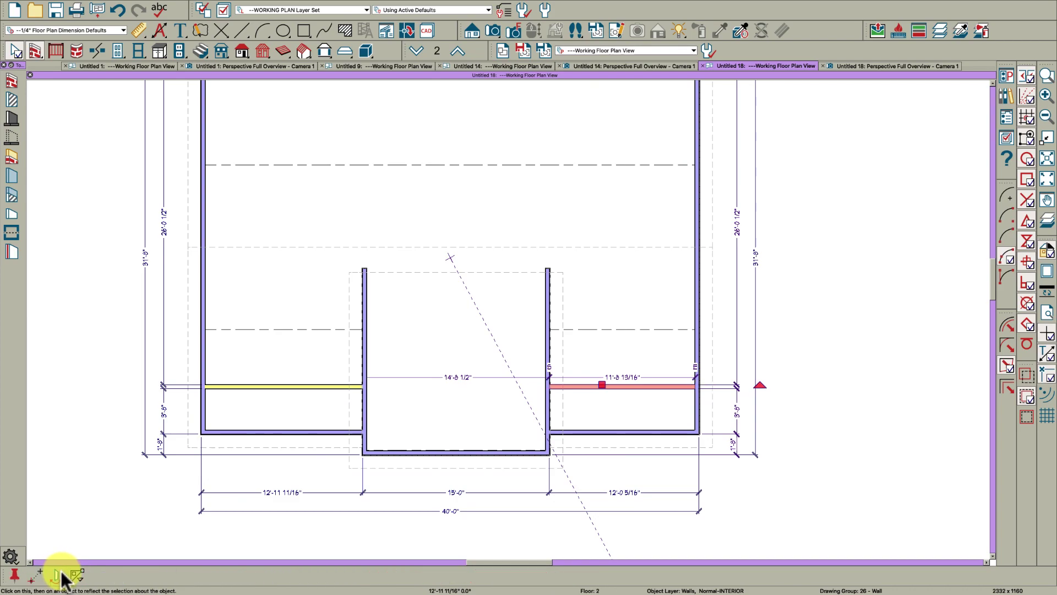
{"action": "left_click", "coordinate": [494, 250]}
{"action": "scroll", "coordinate": [597, 336], "scroll_direction": "down", "scroll_amount": 3}
{"action": "left_click", "coordinate": [573, 215]}
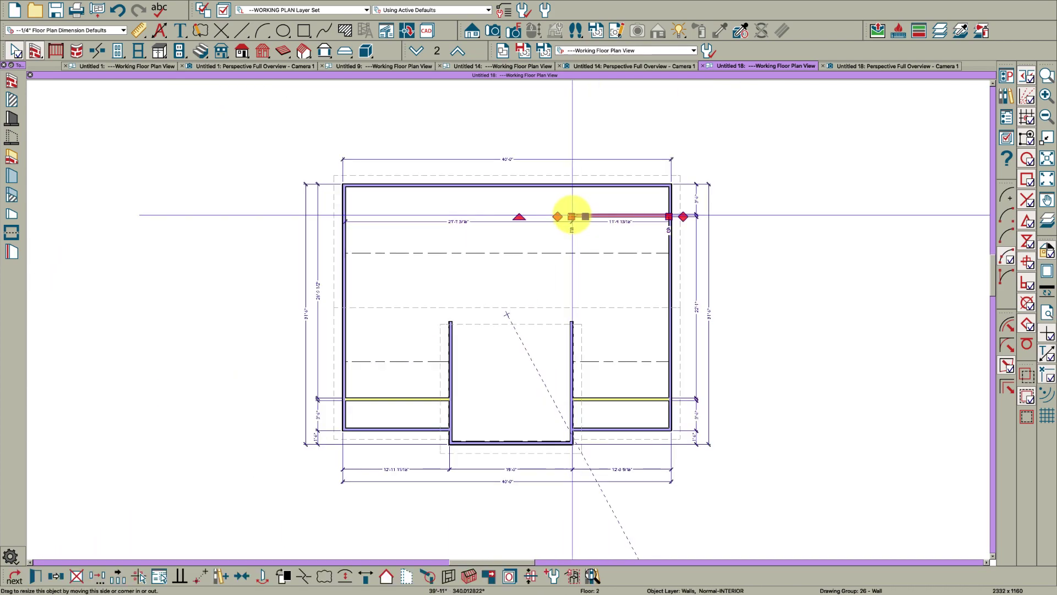
{"action": "left_click_drag", "start_coordinate": [572, 216], "coordinate": [349, 208]}
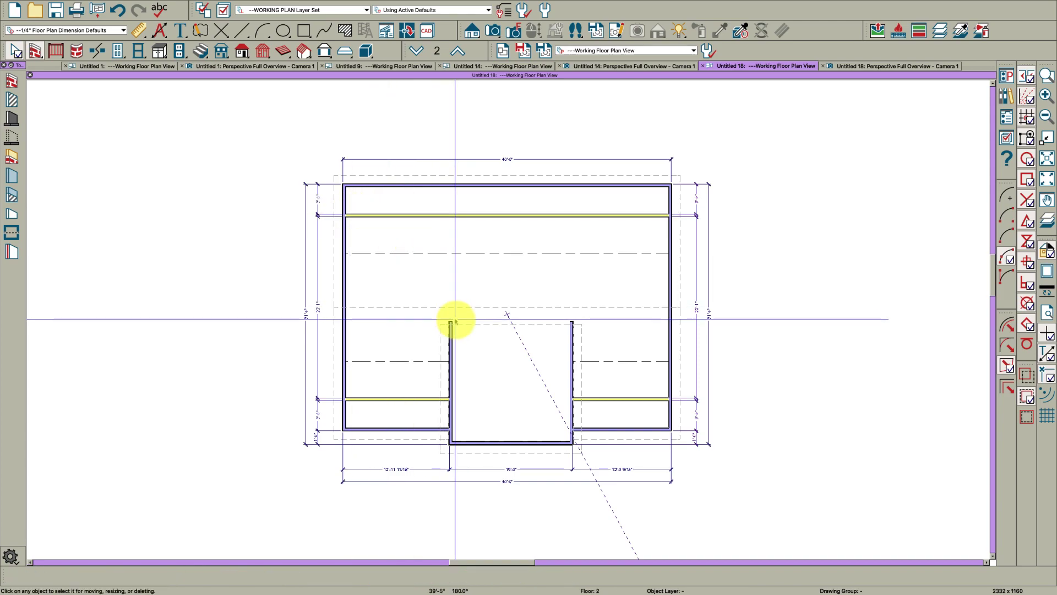
- Break the dormer's right wall where it meets the right interior wall
{"action": "scroll", "coordinate": [597, 406], "scroll_direction": "up", "scroll_amount": 4}
{"action": "left_click", "coordinate": [647, 421]}
{"action": "scroll", "coordinate": [644, 420], "scroll_direction": "up", "scroll_amount": 2}
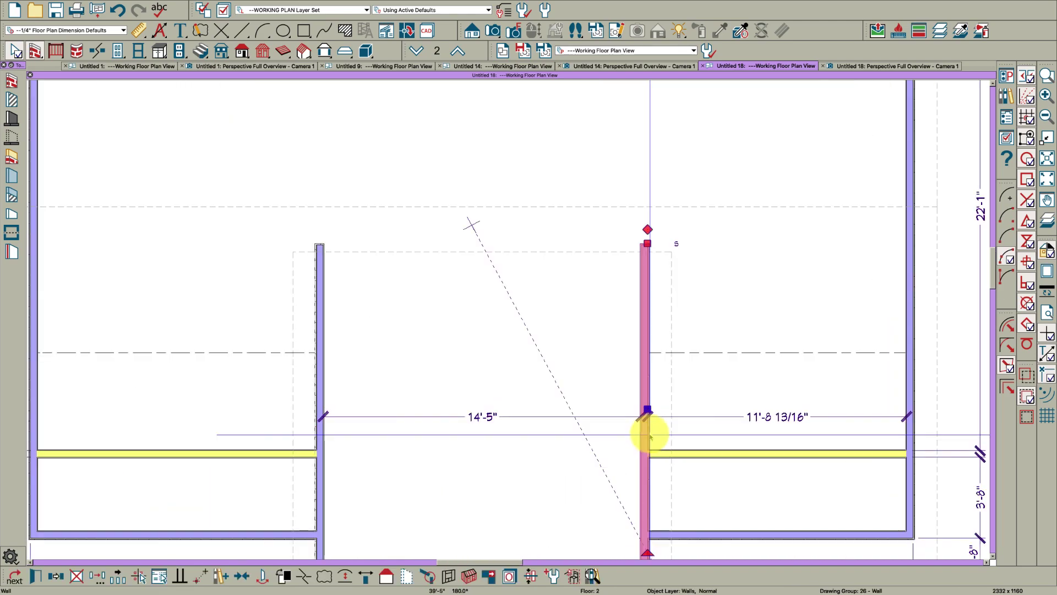
{"action": "left_click", "coordinate": [595, 422]}
{"action": "scroll", "coordinate": [595, 421], "scroll_direction": "down", "scroll_amount": 1}
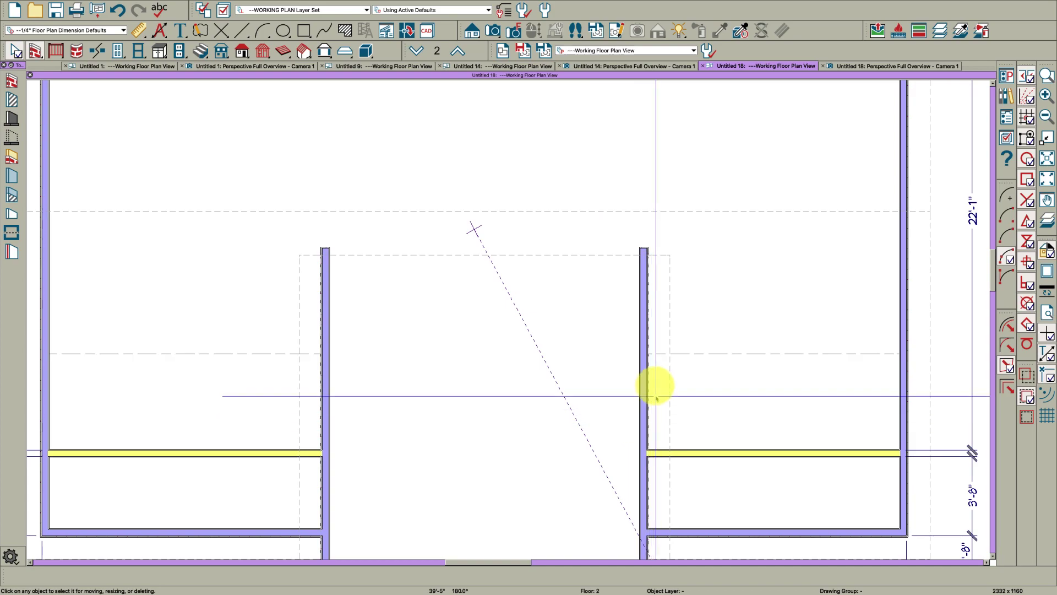
{"action": "left_click", "coordinate": [641, 431]}
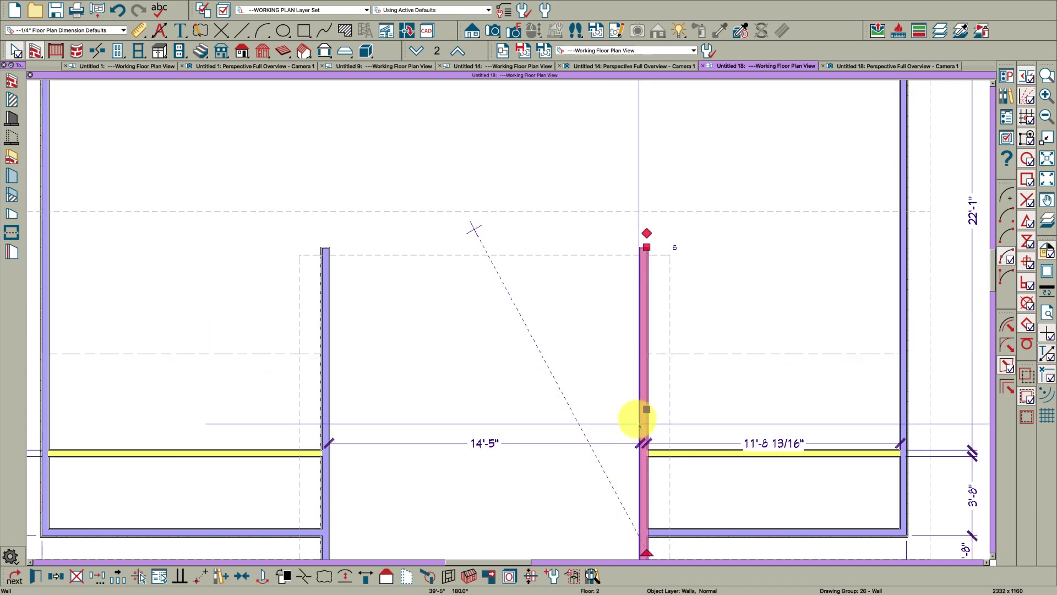
{"action": "key", "text": "Escape"}
{"action": "scroll", "coordinate": [640, 430], "scroll_direction": "up", "scroll_amount": 1}
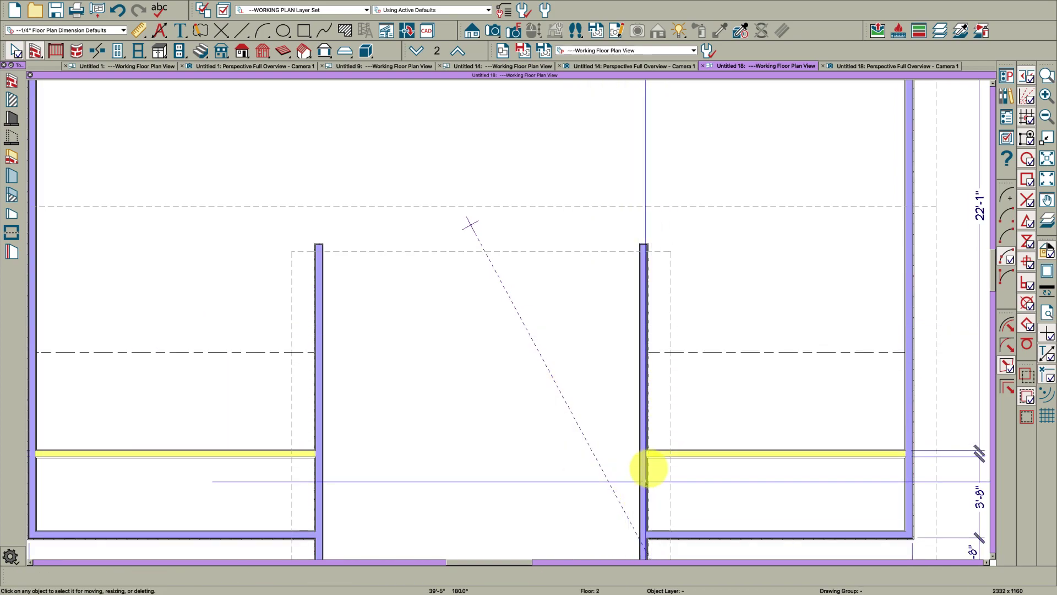
{"action": "scroll", "coordinate": [666, 504], "scroll_direction": "up", "scroll_amount": 1}
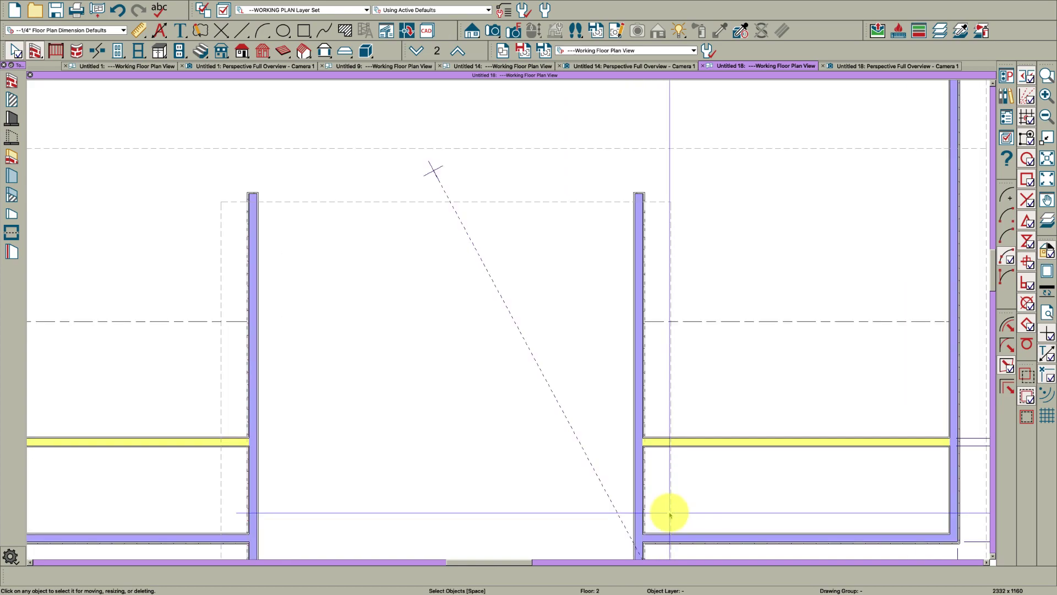
{"action": "left_click", "coordinate": [640, 412]}
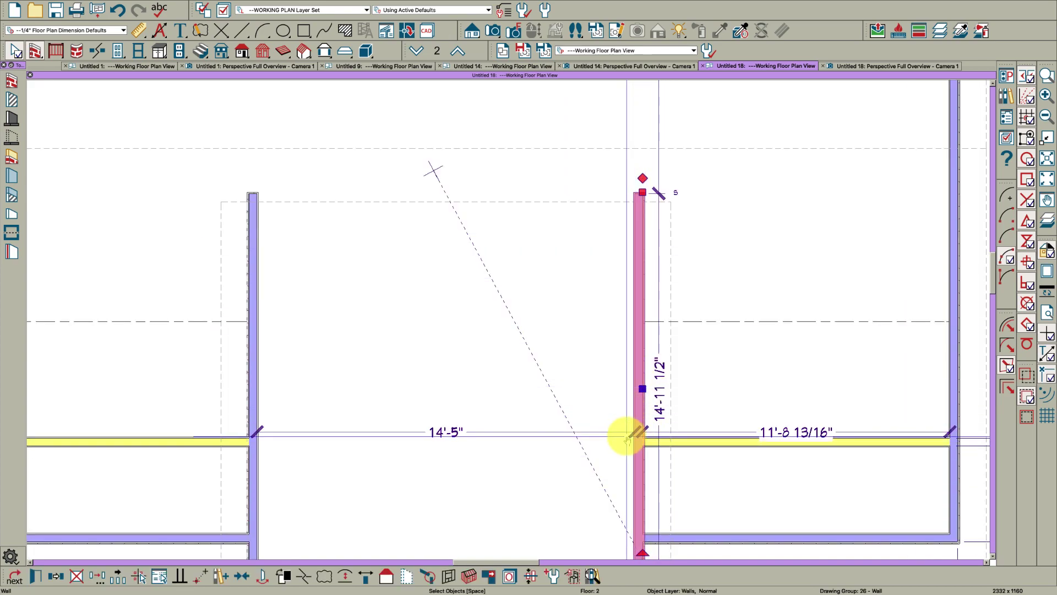
{"action": "key", "text": "super+b"}
{"action": "left_click", "coordinate": [642, 425]}
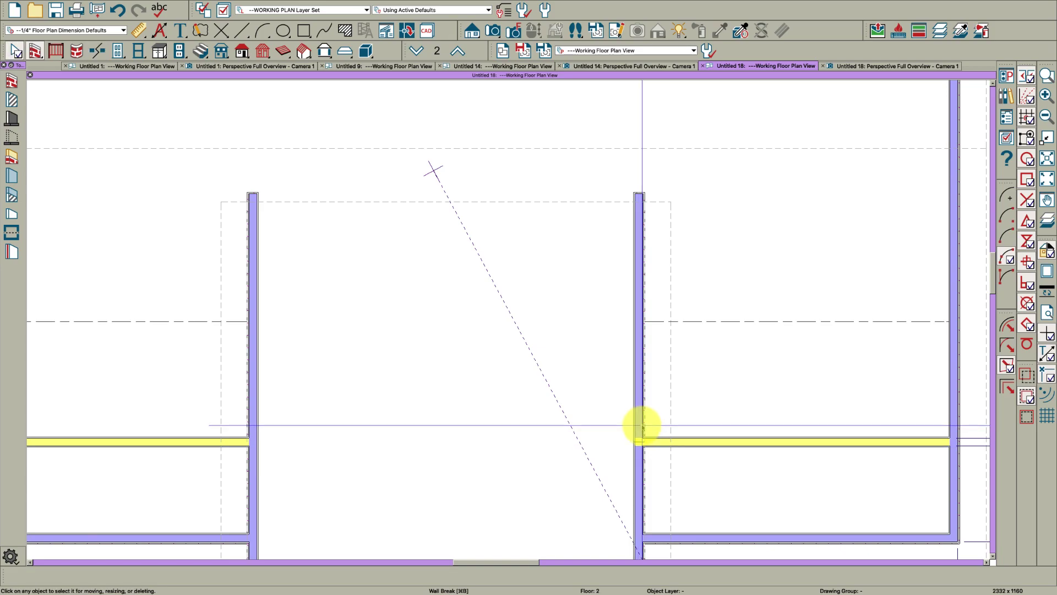
{"action": "left_click", "coordinate": [642, 425]}
- Enable Roof Cuts Wall at Bottom for the rear segment of the dormer's right wall
{"action": "double_click", "coordinate": [639, 391]}
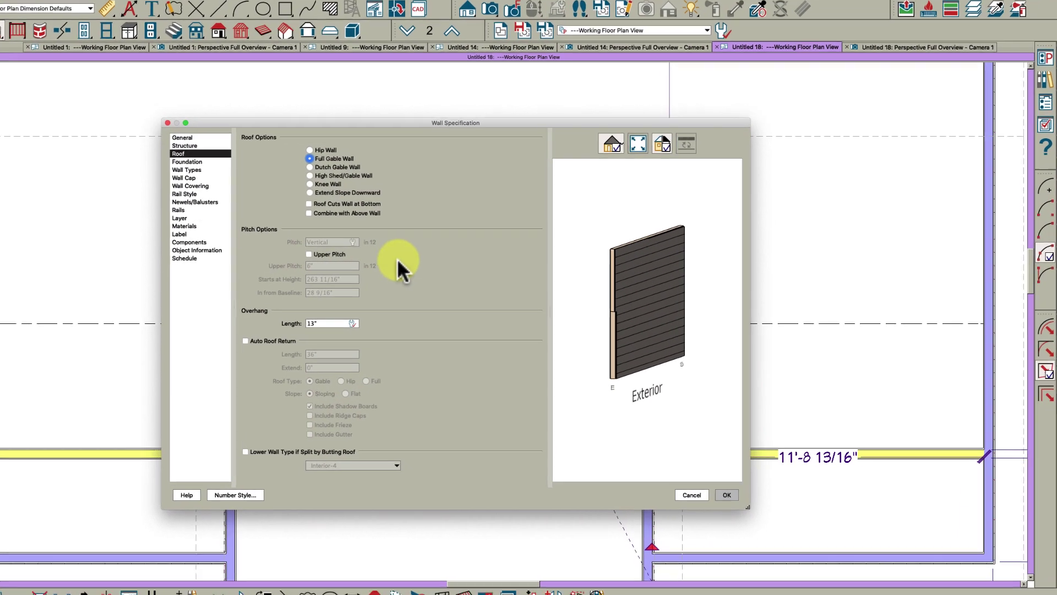
{"action": "left_click", "coordinate": [773, 541]}
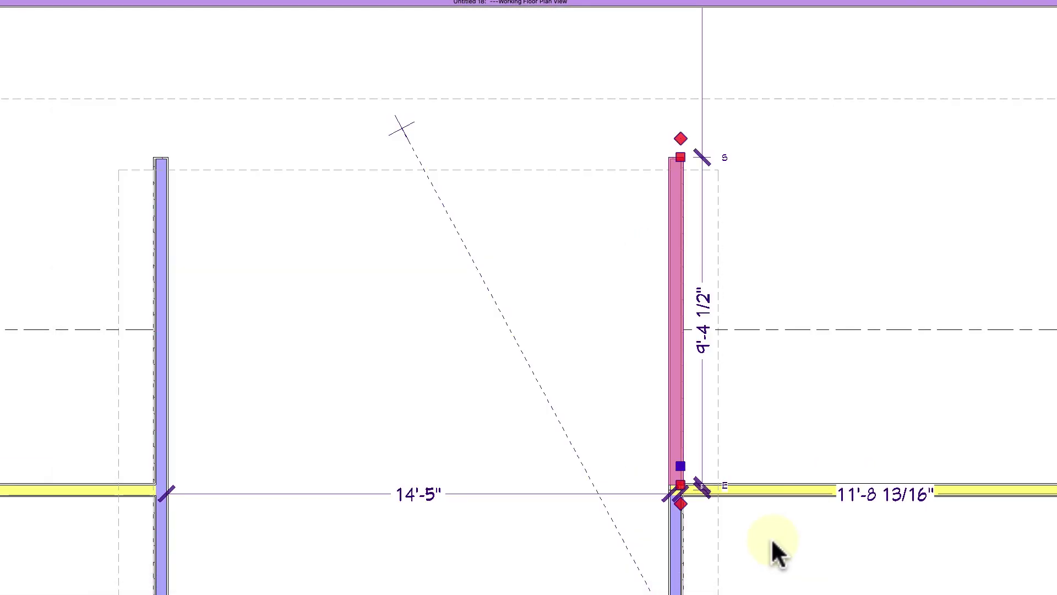
{"action": "left_click", "coordinate": [751, 437]}
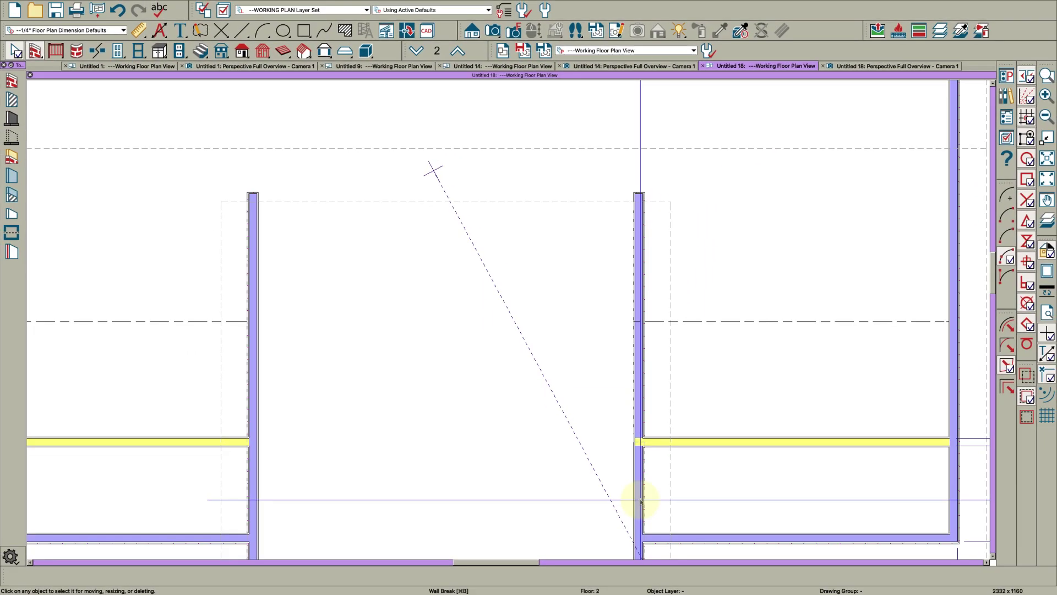
{"action": "left_click", "coordinate": [640, 500]}
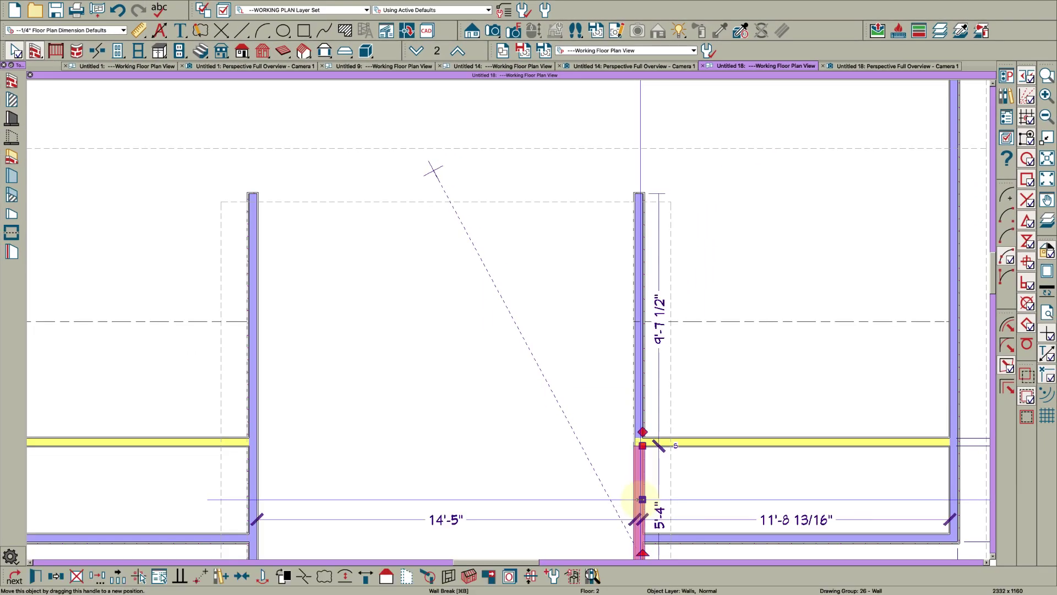
{"action": "key", "text": "Escape"}
{"action": "left_click", "coordinate": [637, 401]}
{"action": "key", "text": "Escape"}
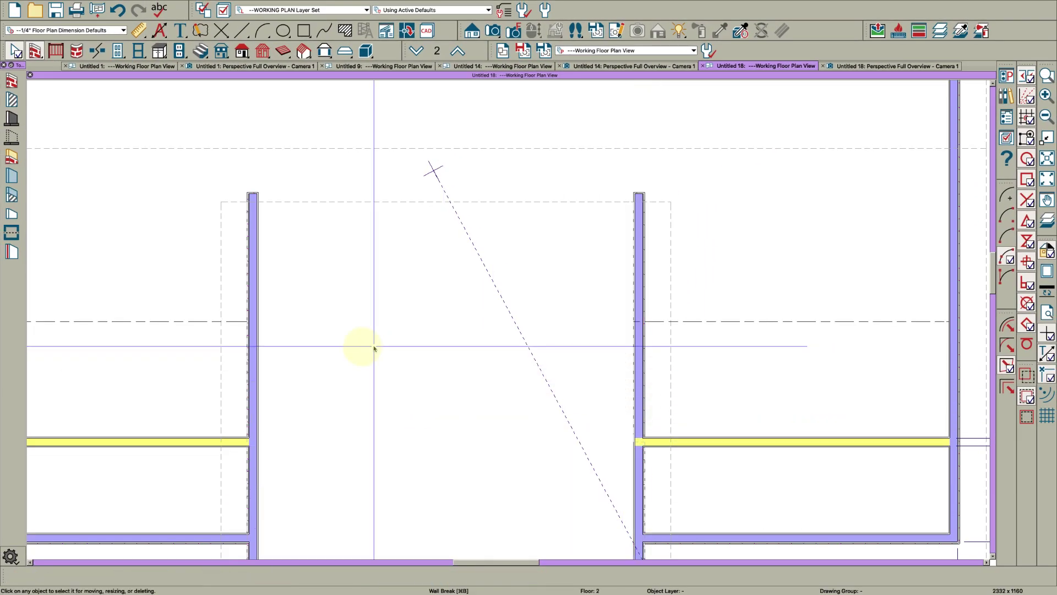
- Break the dormer's left wall at the interior wall and enable Roof Cuts Wall at Bottom for its rear segment
{"action": "left_click", "coordinate": [253, 411]}
{"action": "left_click", "coordinate": [261, 441]}
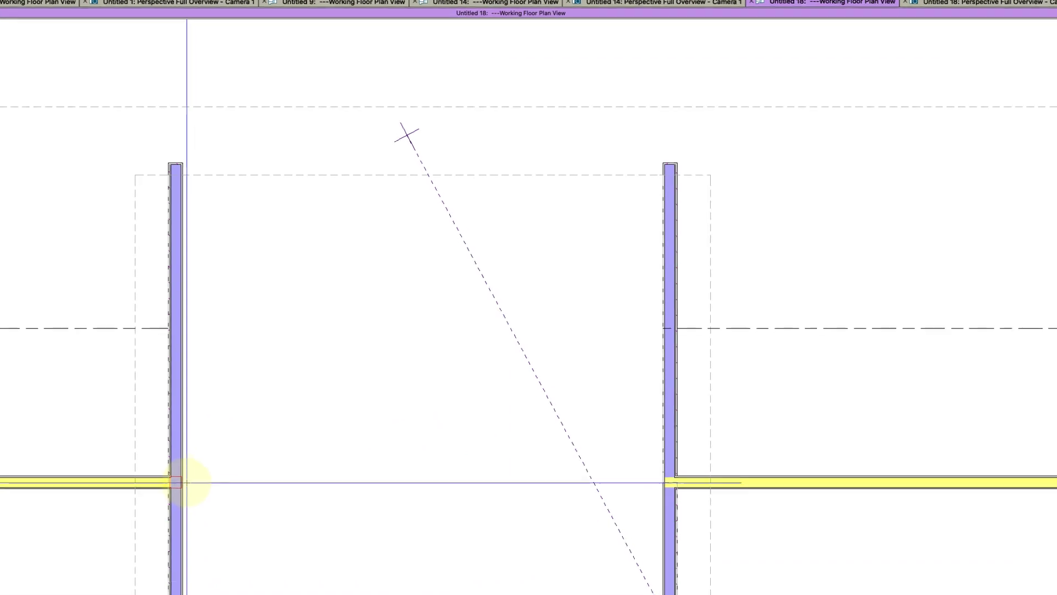
{"action": "left_click", "coordinate": [180, 462]}
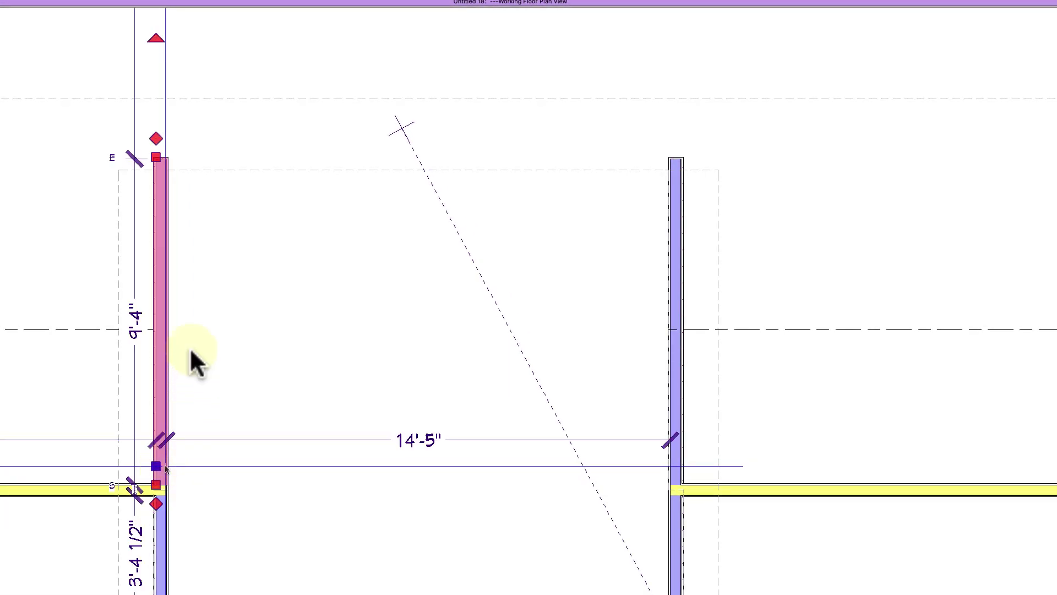
{"action": "key", "text": "super+e"}
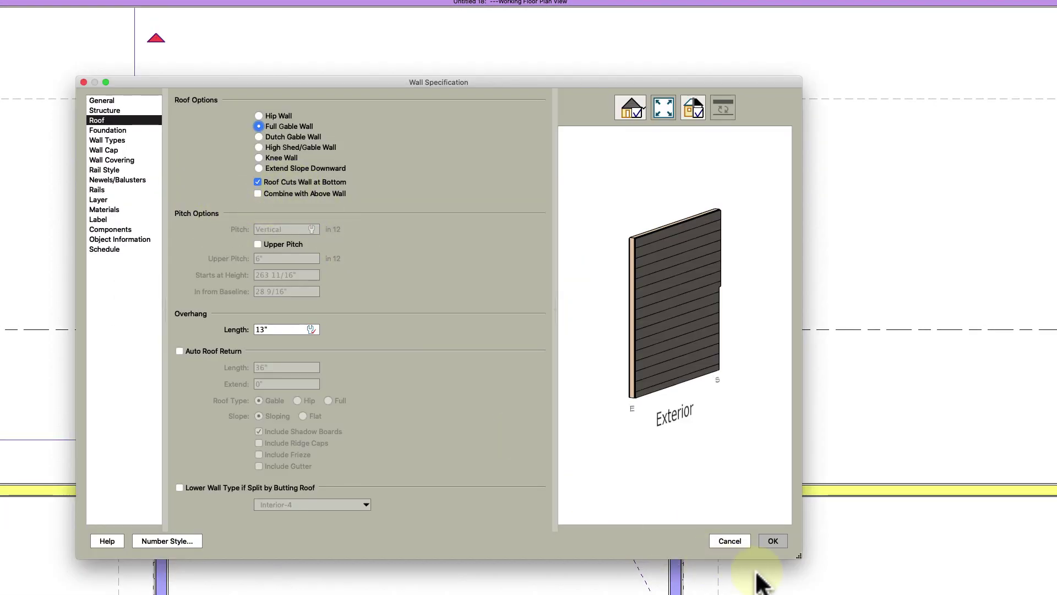
{"action": "left_click", "coordinate": [772, 541]}
{"action": "left_click", "coordinate": [419, 385]}
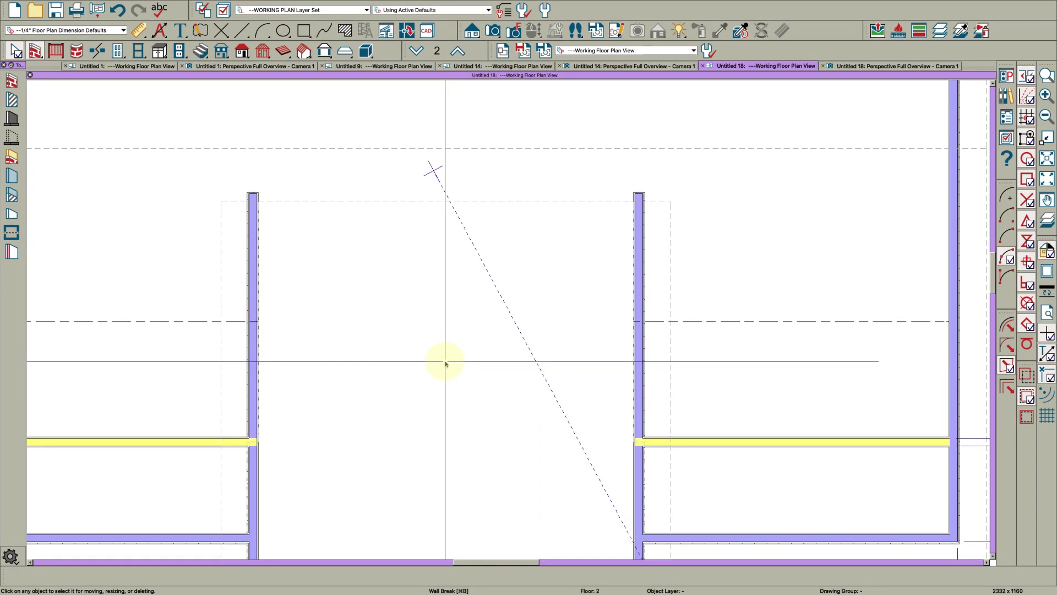
- Examine the floor 2 interior around the dormer in a temporary full camera view
{"action": "key", "text": "c"}
{"action": "left_click_drag", "start_coordinate": [181, 147], "coordinate": [315, 258]}
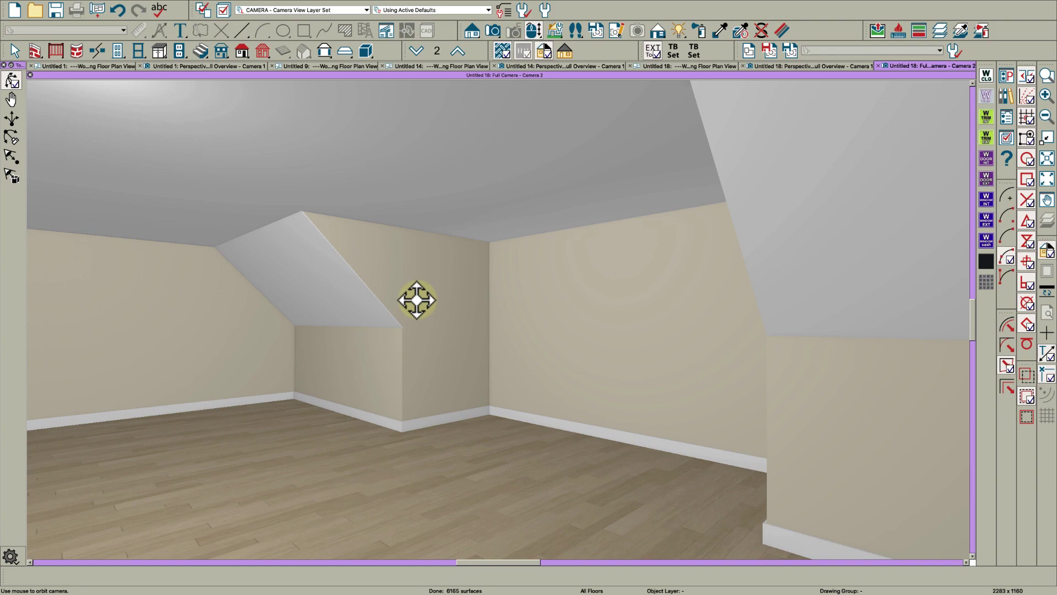
{"action": "left_click_drag", "start_coordinate": [483, 310], "coordinate": [441, 309]}
{"action": "key", "text": "ctrl+w"}
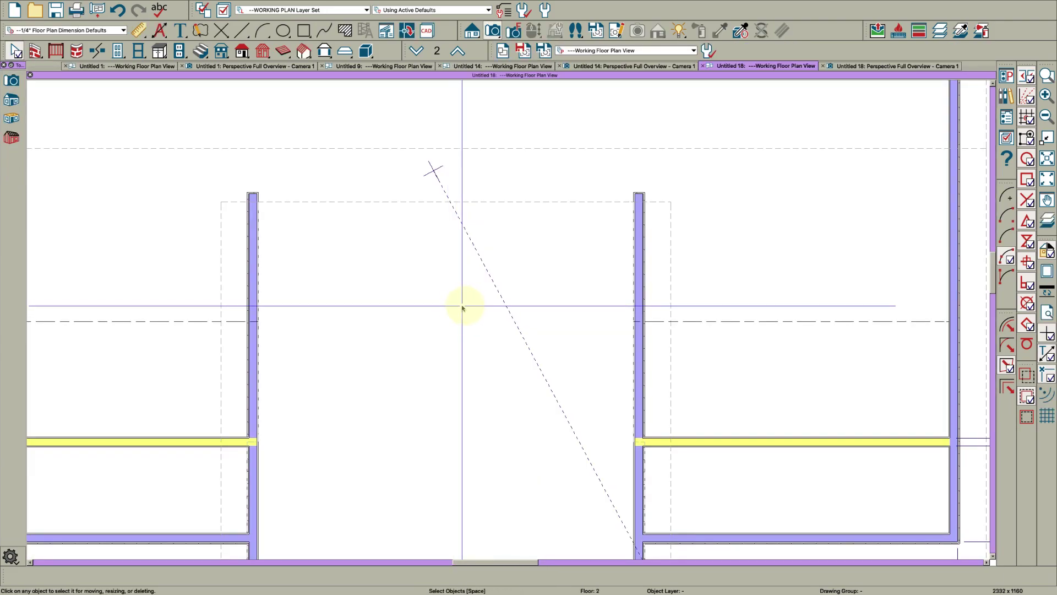
- In the exterior perspective view, set the rear segment of the dormer's right wall to Balloon Through Ceiling Above
{"action": "scroll", "coordinate": [590, 354], "scroll_direction": "down", "scroll_amount": 1}
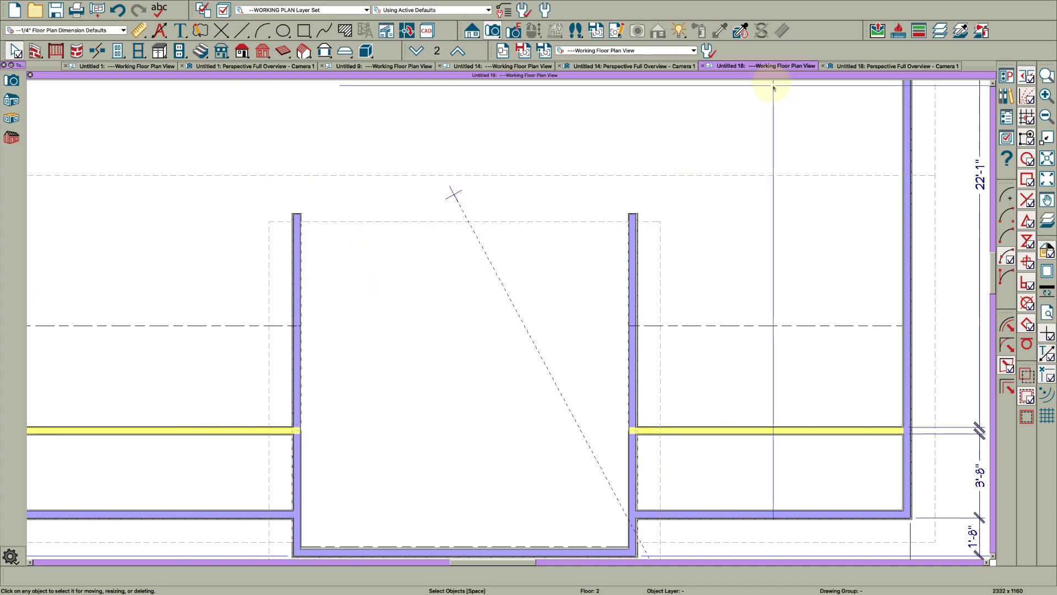
{"action": "left_click", "coordinate": [848, 66]}
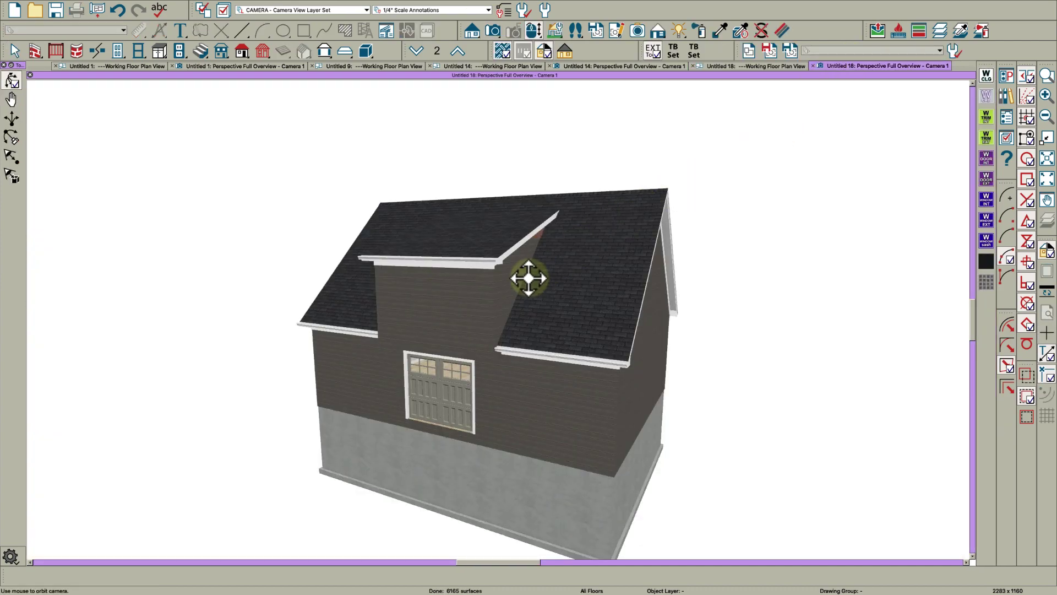
{"action": "left_click_drag", "start_coordinate": [529, 278], "coordinate": [491, 267]}
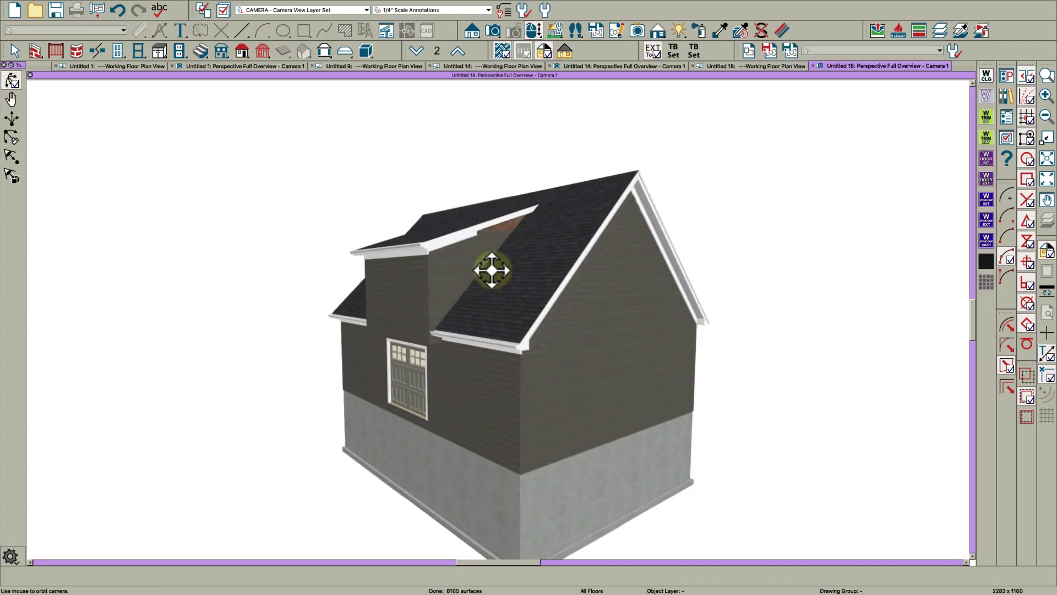
{"action": "left_click", "coordinate": [497, 239]}
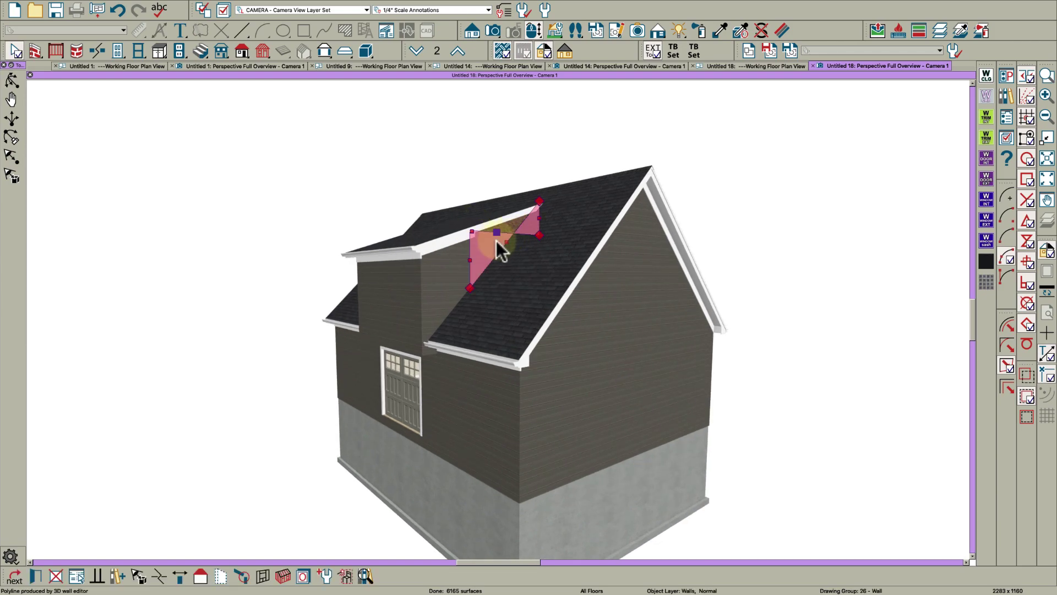
{"action": "double_click", "coordinate": [497, 240]}
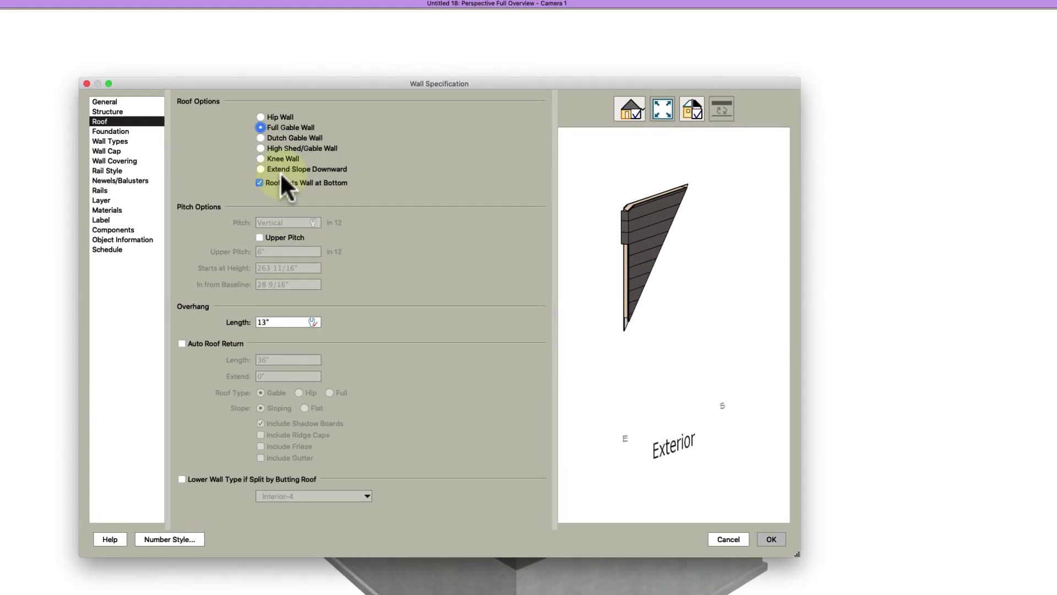
{"action": "left_click", "coordinate": [110, 112]}
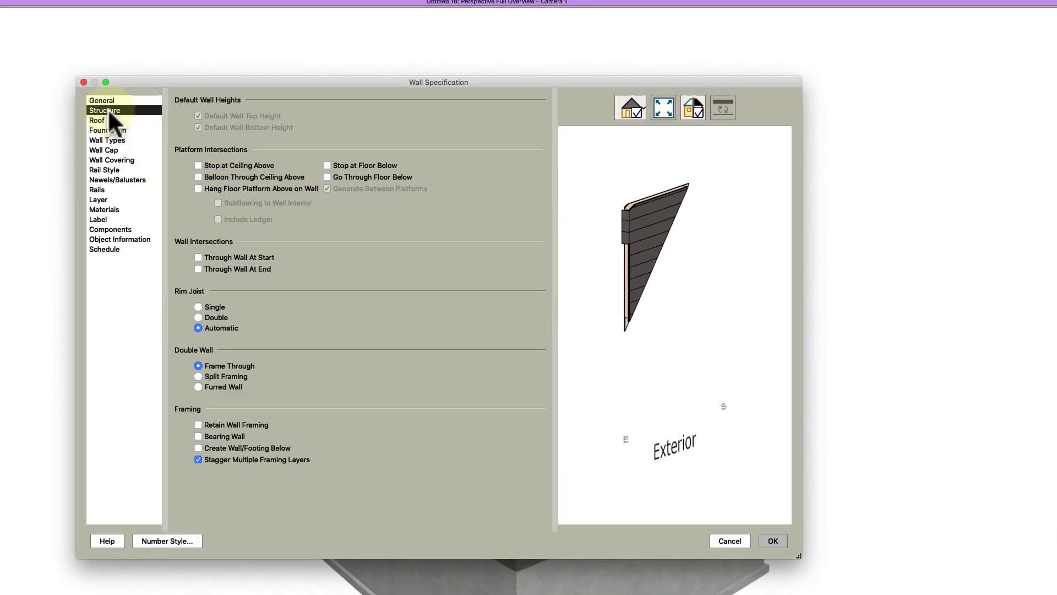
{"action": "left_click", "coordinate": [773, 541]}
- Set the rear segment of the dormer's left wall to Balloon Through Ceiling Above
{"action": "left_click_drag", "start_coordinate": [441, 256], "coordinate": [677, 265]}
{"action": "left_click", "coordinate": [514, 230]}
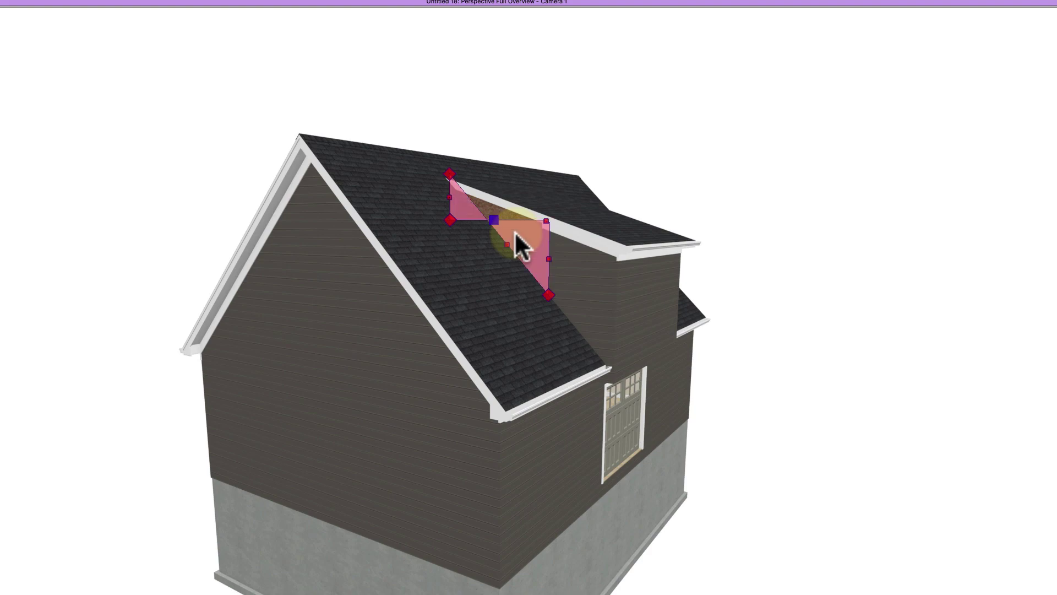
{"action": "double_click", "coordinate": [514, 230]}
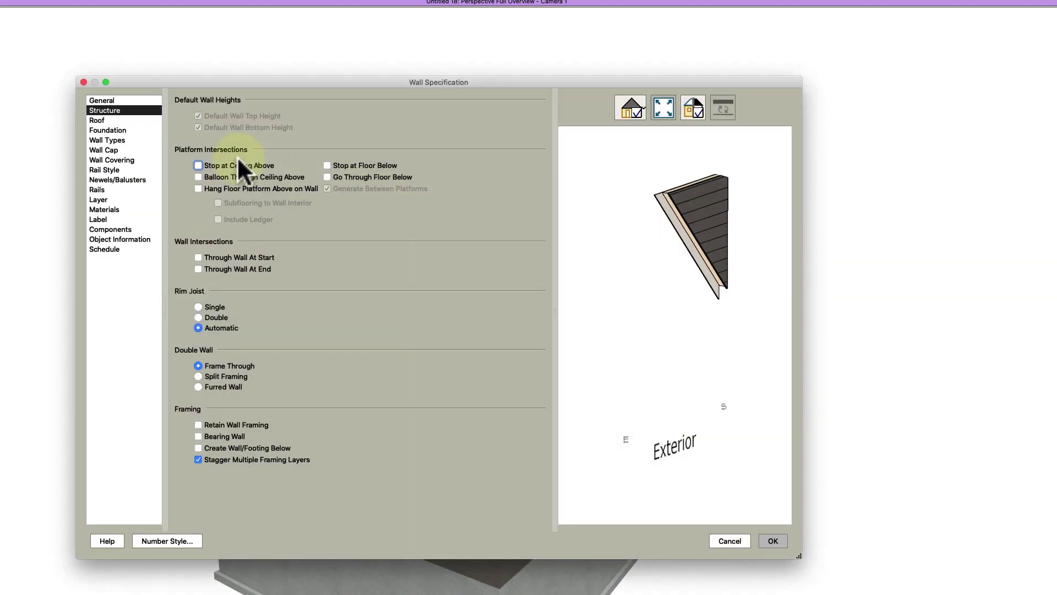
{"action": "left_click", "coordinate": [773, 541]}
{"action": "left_click", "coordinate": [581, 269]}
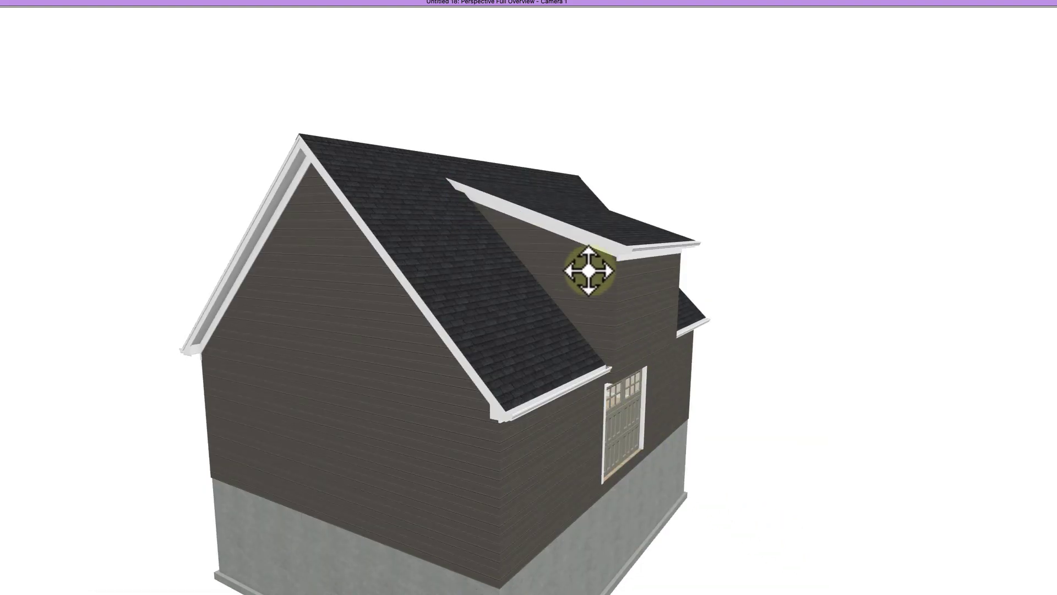
{"action": "left_click_drag", "start_coordinate": [589, 271], "coordinate": [447, 271]}
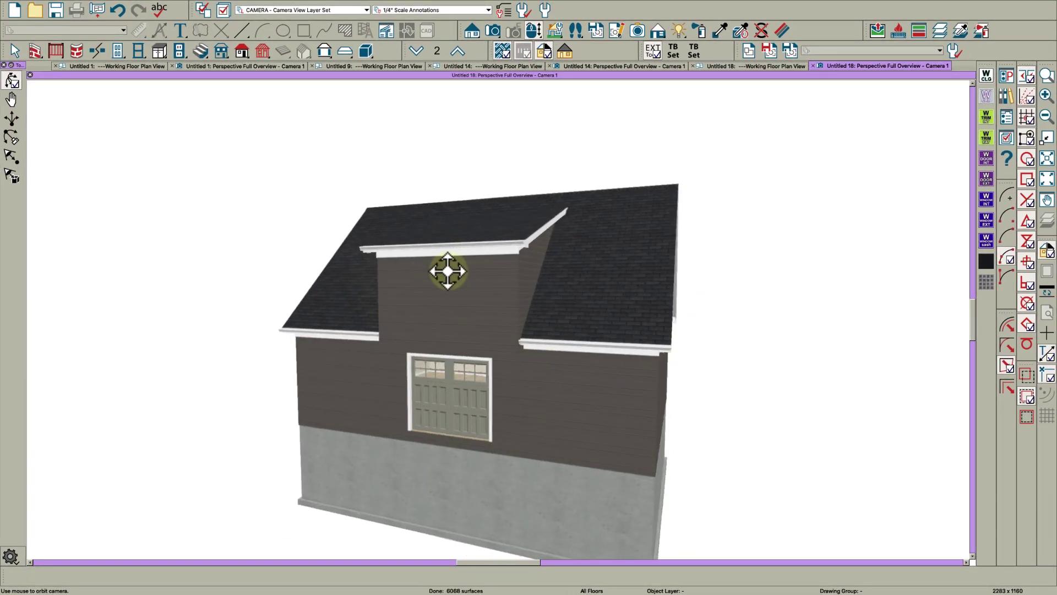
- Delete the dormer's shed roof plane on the floor 2 plan
{"action": "left_click", "coordinate": [735, 64]}
{"action": "scroll", "coordinate": [573, 253], "scroll_direction": "down", "scroll_amount": 2}
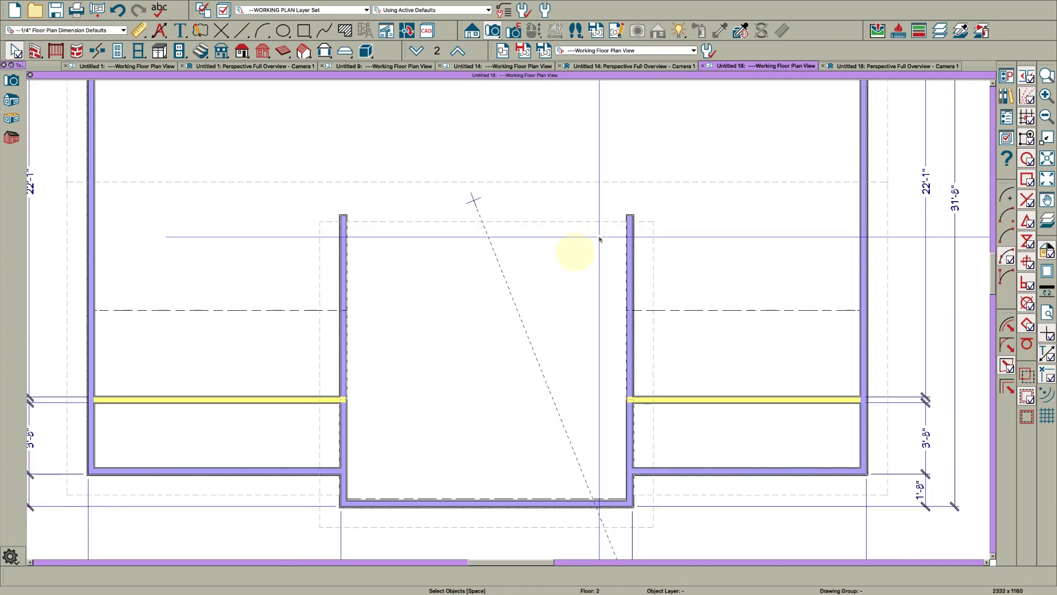
{"action": "scroll", "coordinate": [498, 494], "scroll_direction": "down", "scroll_amount": 1}
{"action": "scroll", "coordinate": [503, 409], "scroll_direction": "up", "scroll_amount": 3}
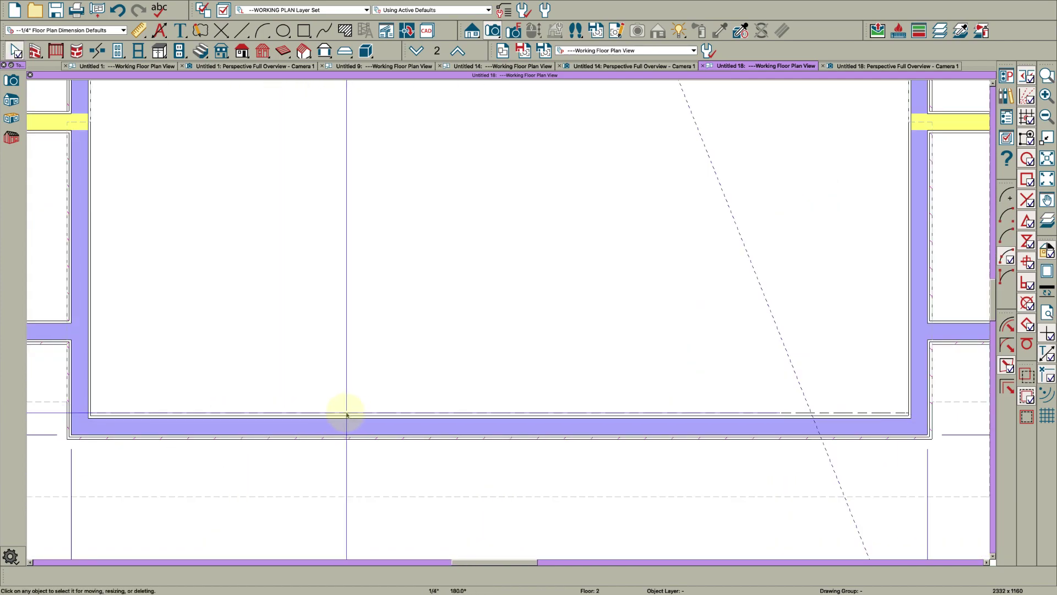
{"action": "scroll", "coordinate": [353, 413], "scroll_direction": "down", "scroll_amount": 4}
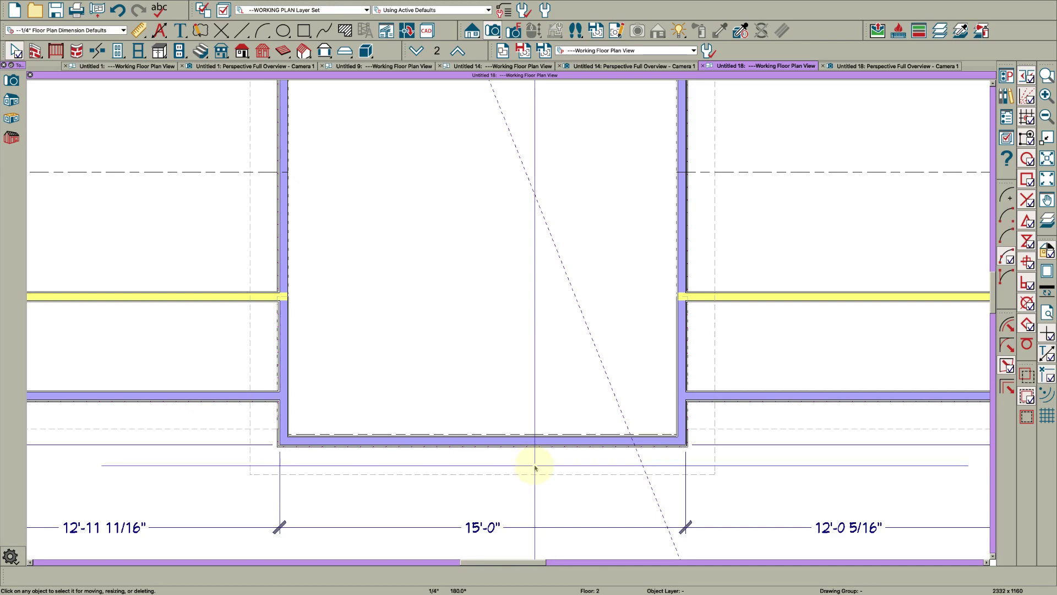
{"action": "scroll", "coordinate": [532, 467], "scroll_direction": "down", "scroll_amount": 3}
{"action": "scroll", "coordinate": [549, 475], "scroll_direction": "up", "scroll_amount": 1}
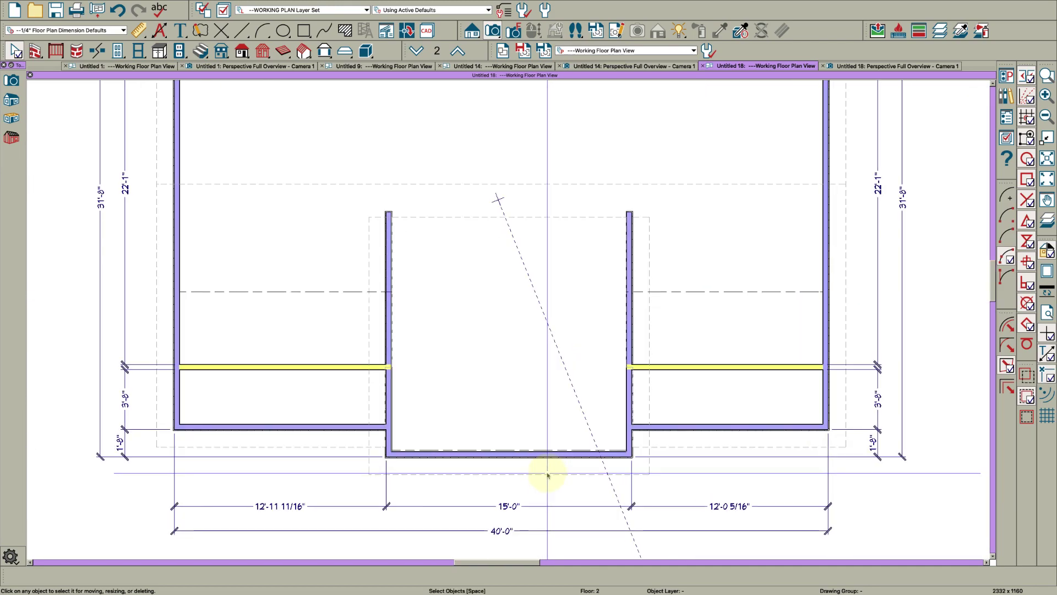
{"action": "left_click", "coordinate": [547, 474]}
{"action": "key", "text": "Delete"}
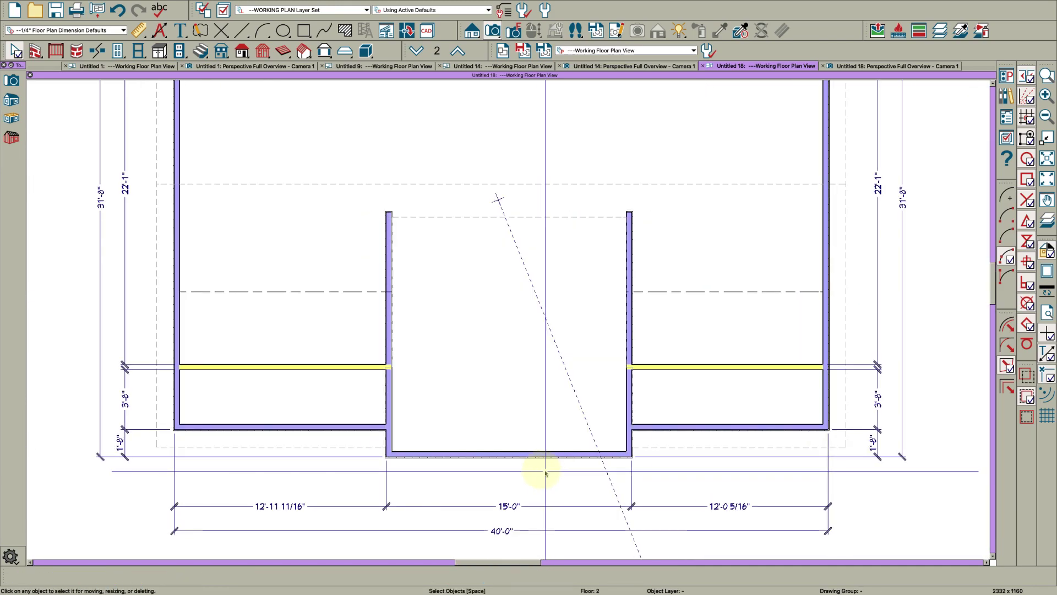
- Set the default roof pitch to 4 in 12 in the roof build settings, leaving automatic roof plane building off
{"action": "key", "text": "r"}
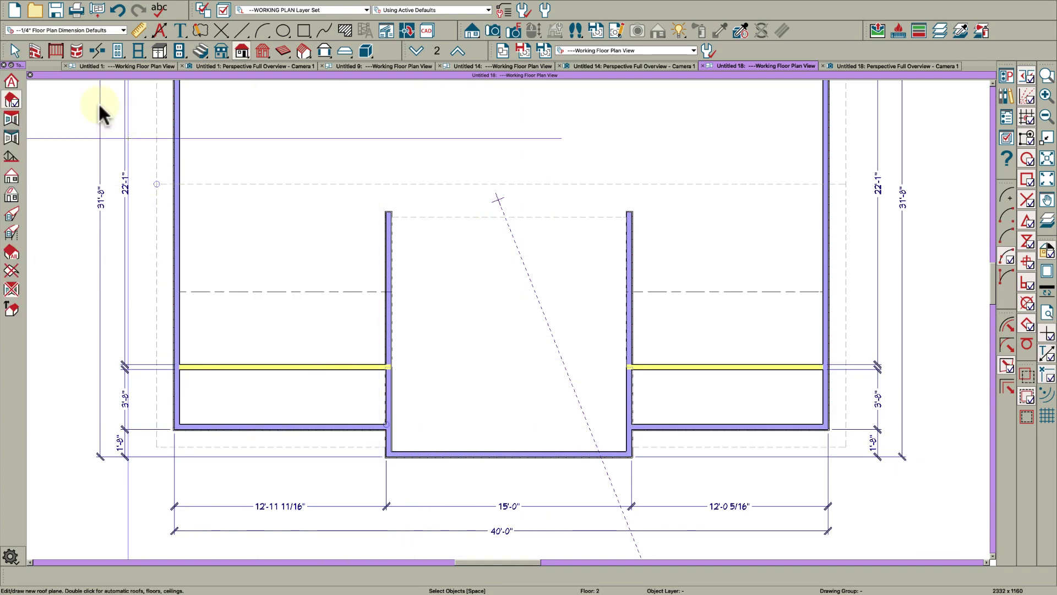
{"action": "double_click", "coordinate": [12, 103]}
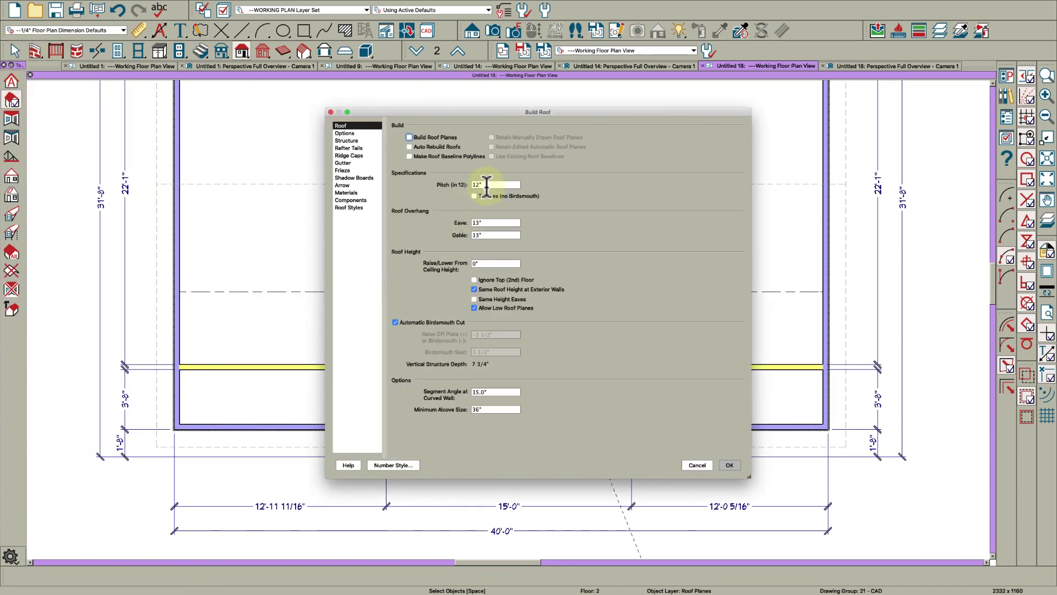
{"action": "type", "text": "4"}
{"action": "key", "text": "Tab"}
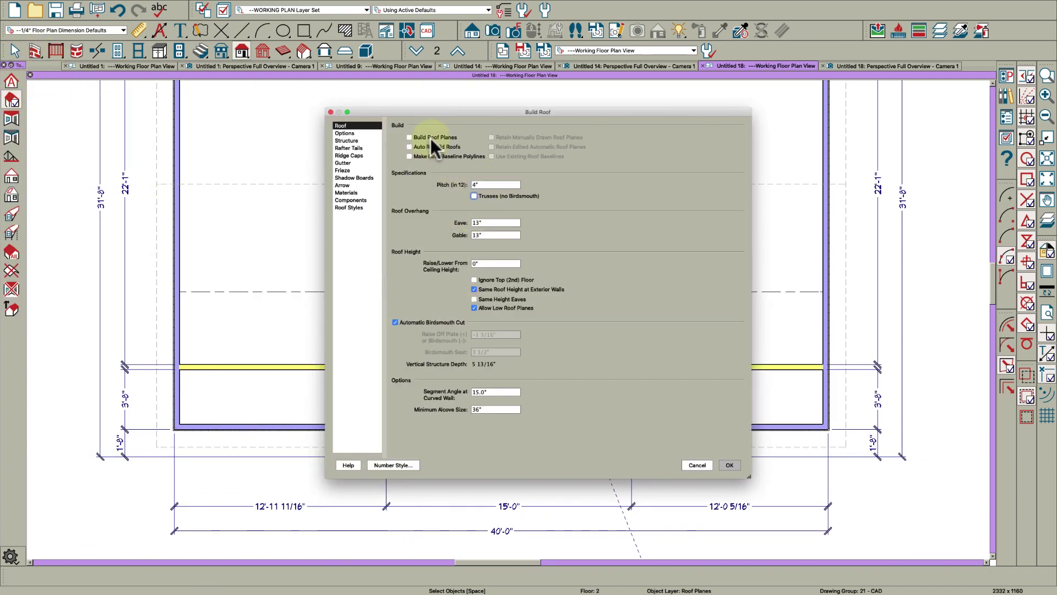
{"action": "left_click", "coordinate": [729, 467]}
- Draw a roof plane from the dormer's front wall and join its upper edge to the main roof plane behind the dormer
{"action": "key", "text": "r"}
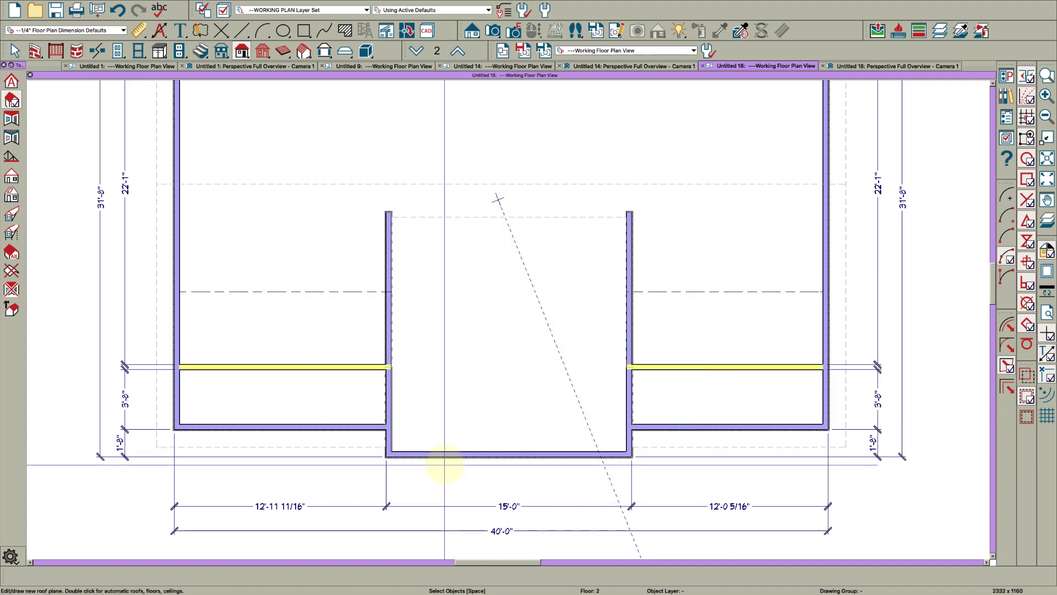
{"action": "left_click_drag", "start_coordinate": [441, 462], "coordinate": [558, 461]}
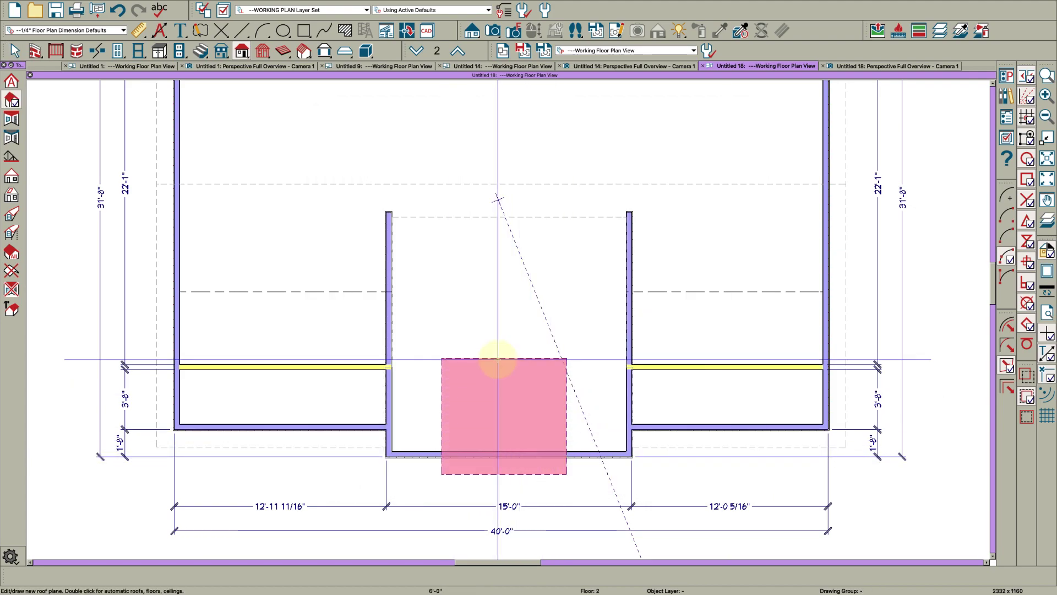
{"action": "left_click", "coordinate": [496, 358]}
{"action": "key", "text": "2"}
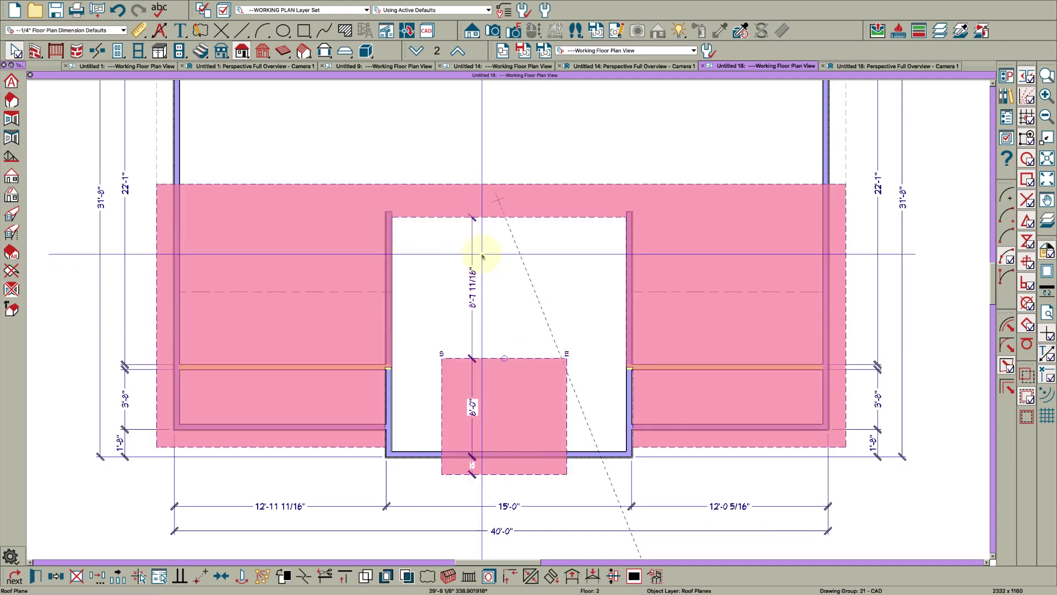
{"action": "left_click_drag", "start_coordinate": [474, 223], "coordinate": [468, 219]}
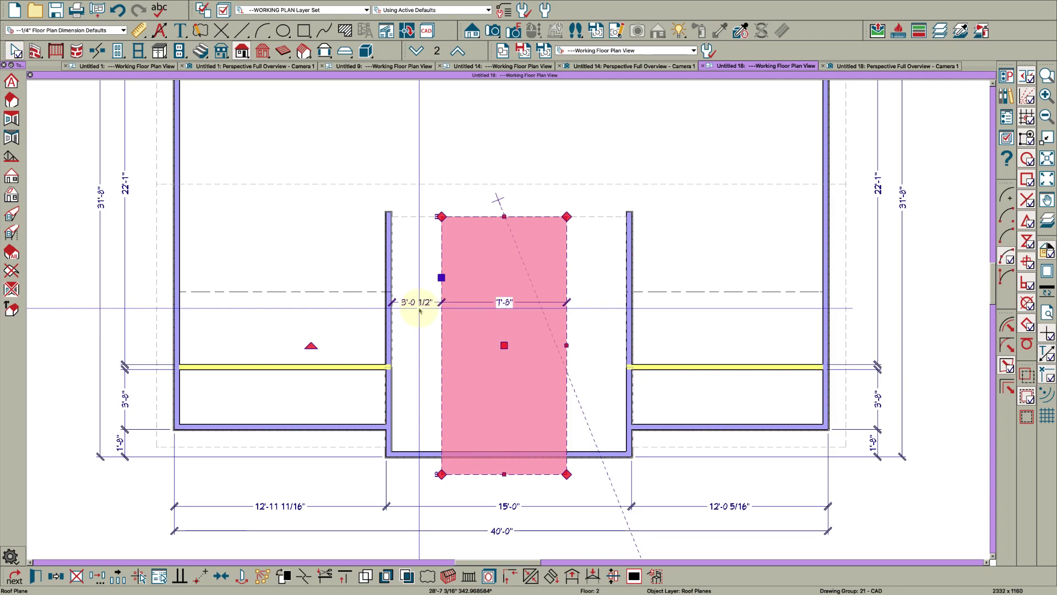
- Extend both side edges of the dormer roof plane past the side walls as overhangs, and check it in the exterior perspective view
{"action": "key", "text": "super+z"}
{"action": "key", "text": "Escape"}
{"action": "left_click", "coordinate": [567, 318]}
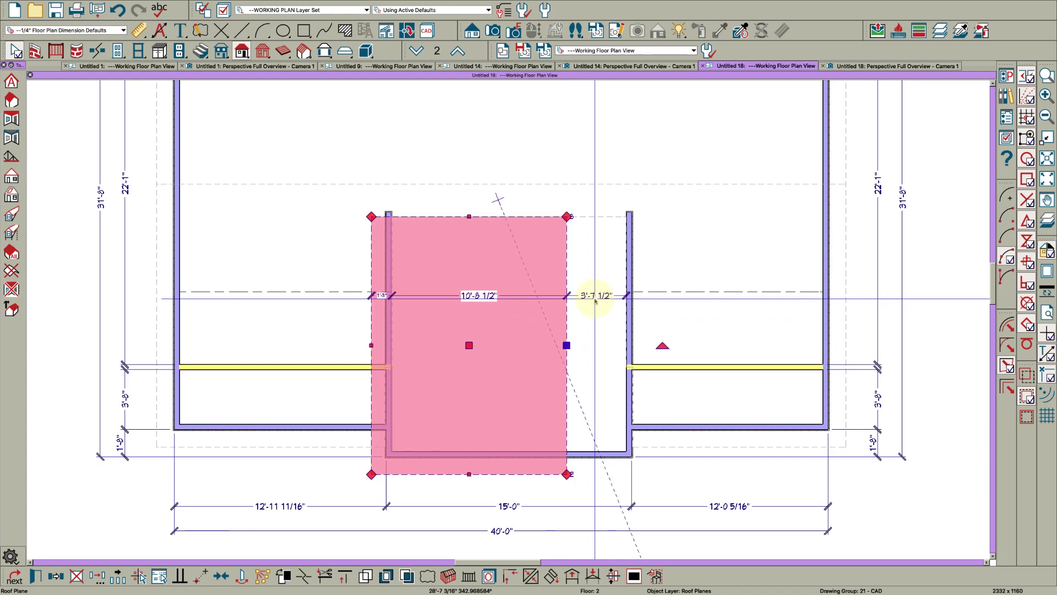
{"action": "key", "text": "super+z"}
{"action": "key", "text": "Escape"}
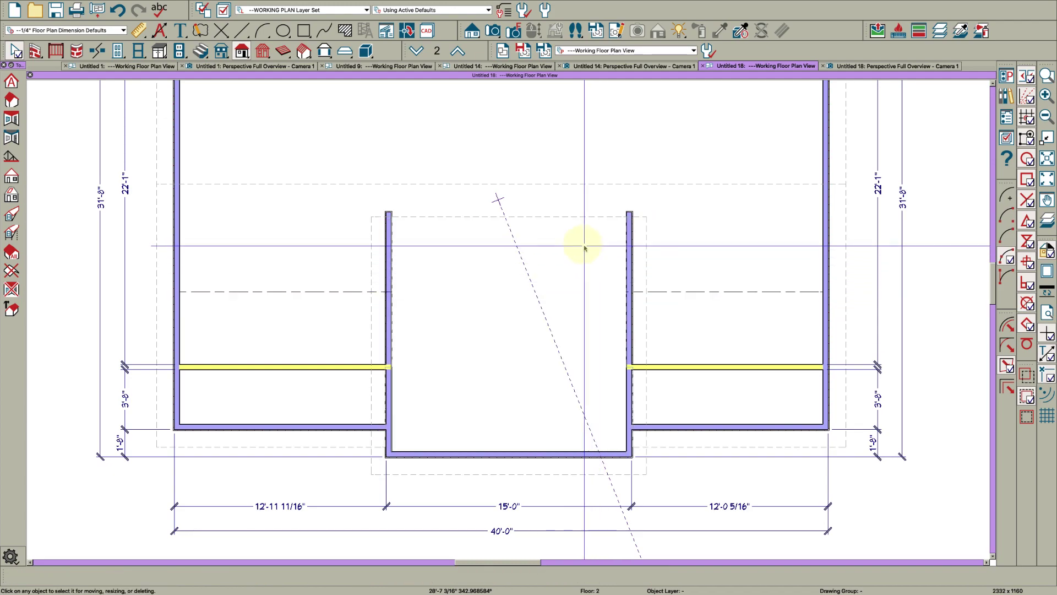
{"action": "left_click", "coordinate": [857, 66]}
{"action": "mouse_move", "coordinate": [570, 295]}
{"action": "left_mouse_down"}
{"action": "mouse_move", "coordinate": [562, 271]}
{"action": "mouse_move", "coordinate": [578, 295]}
{"action": "left_mouse_up"}
{"action": "key", "text": "space"}
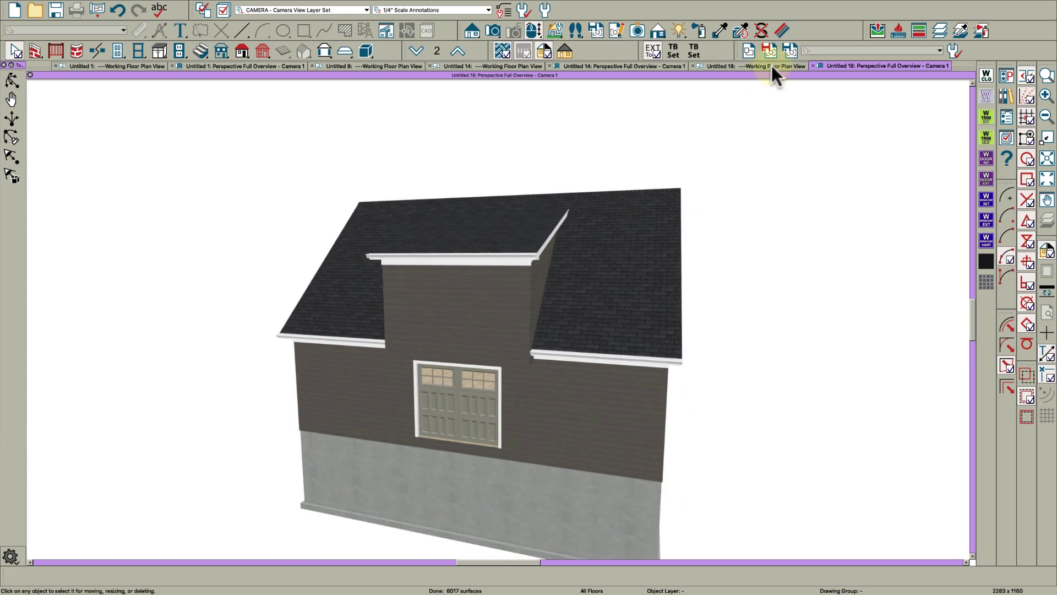
- On the floor 2 plan, copy the wall type of the dormer's right rear wall segment as "Siding-4: Cheek Wall"
{"action": "left_click", "coordinate": [769, 65]}
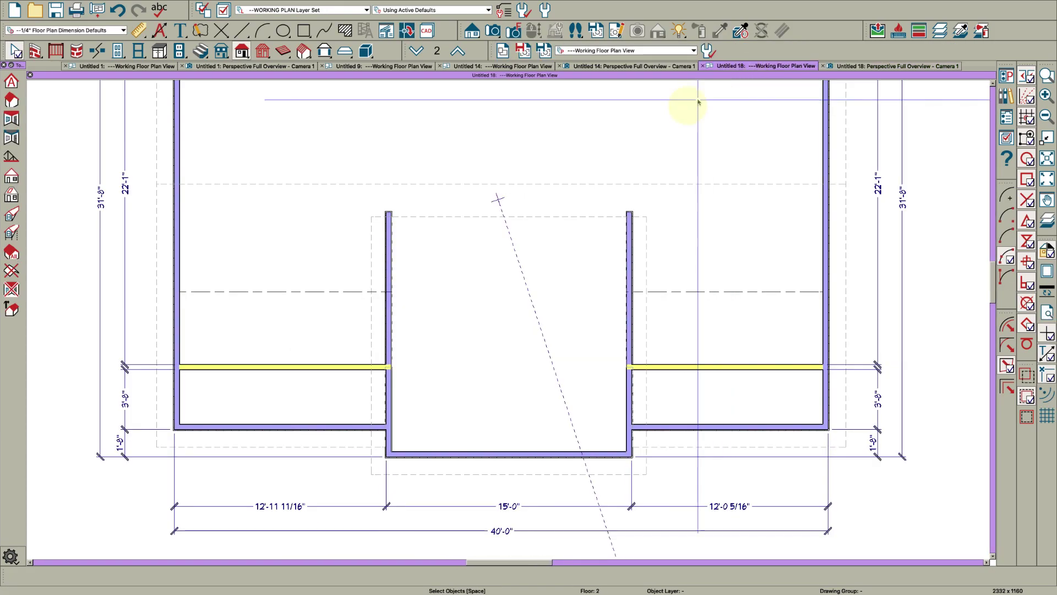
{"action": "scroll", "coordinate": [635, 283], "scroll_direction": "up", "scroll_amount": 1}
{"action": "left_click", "coordinate": [629, 280]}
{"action": "key", "text": "Escape"}
{"action": "left_click", "coordinate": [310, 274]}
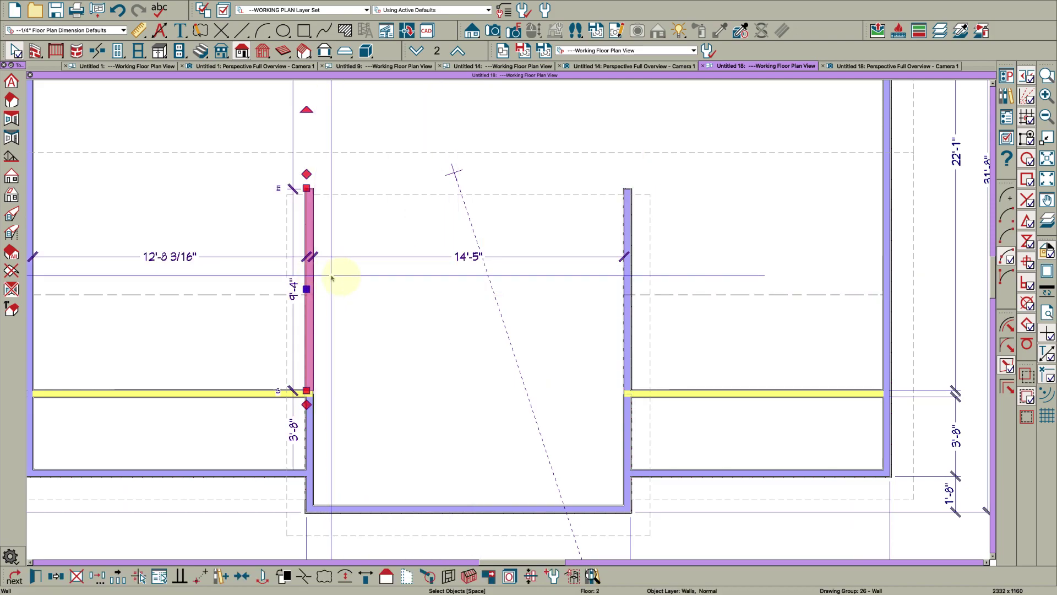
{"action": "left_click", "coordinate": [685, 335]}
{"action": "scroll", "coordinate": [685, 335], "scroll_direction": "up", "scroll_amount": 2}
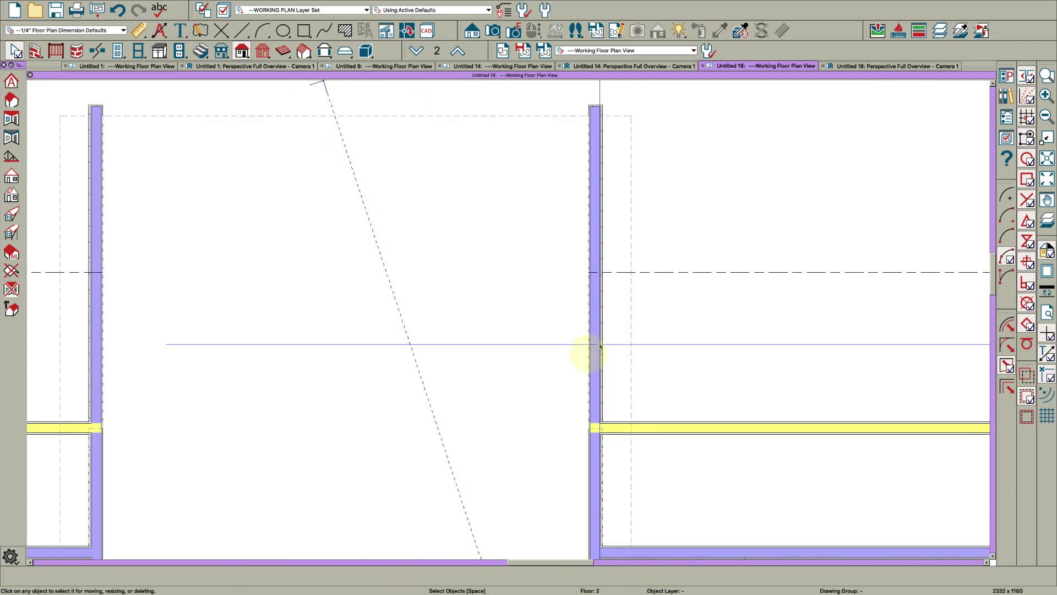
{"action": "left_click", "coordinate": [594, 372]}
{"action": "double_click", "coordinate": [599, 318]}
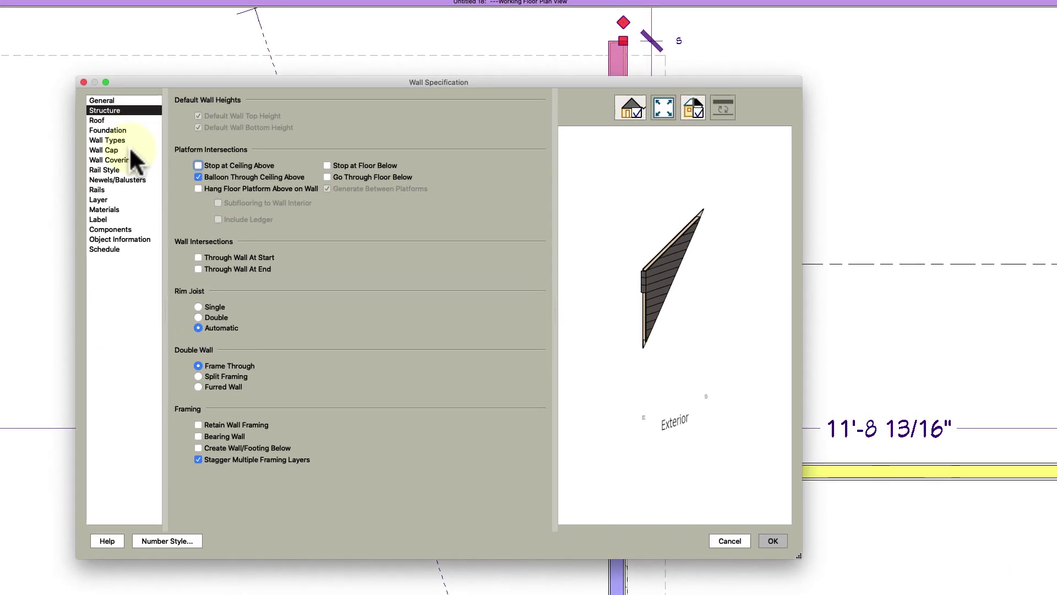
{"action": "left_click", "coordinate": [132, 141]}
{"action": "left_click", "coordinate": [438, 119]}
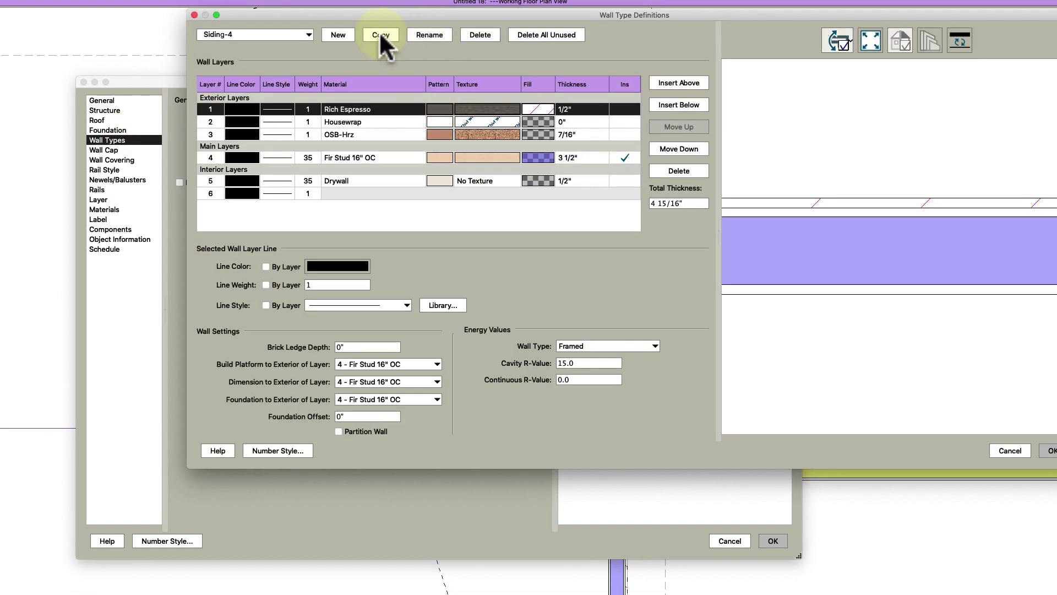
{"action": "left_click", "coordinate": [380, 35]}
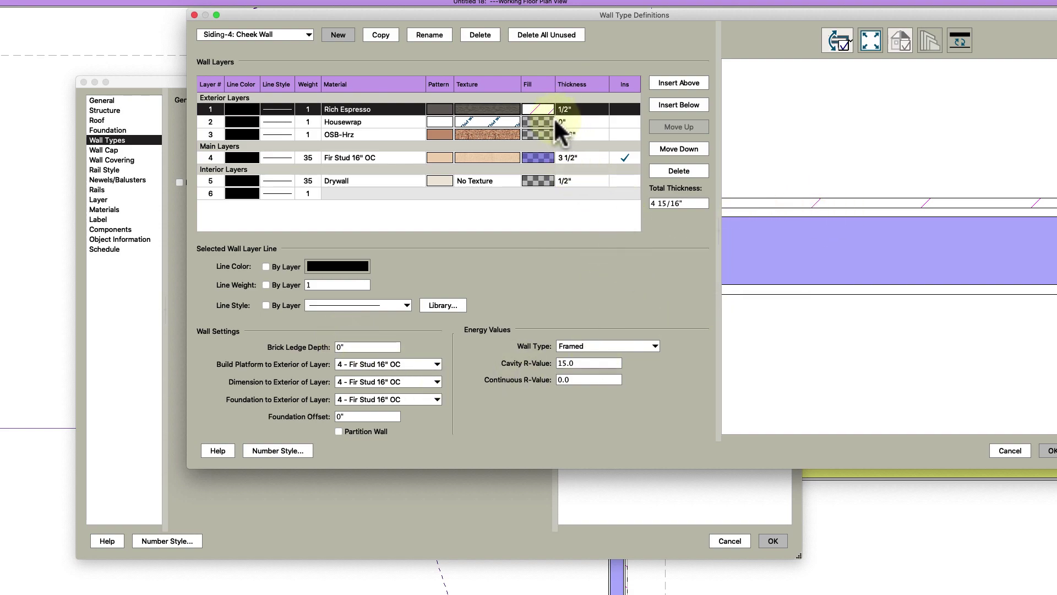
- Set the Cheek Wall type's Rich Espresso hatch and Fir Stud 16" OC fill to Use Background Color with 0% transparency
{"action": "double_click", "coordinate": [535, 113]}
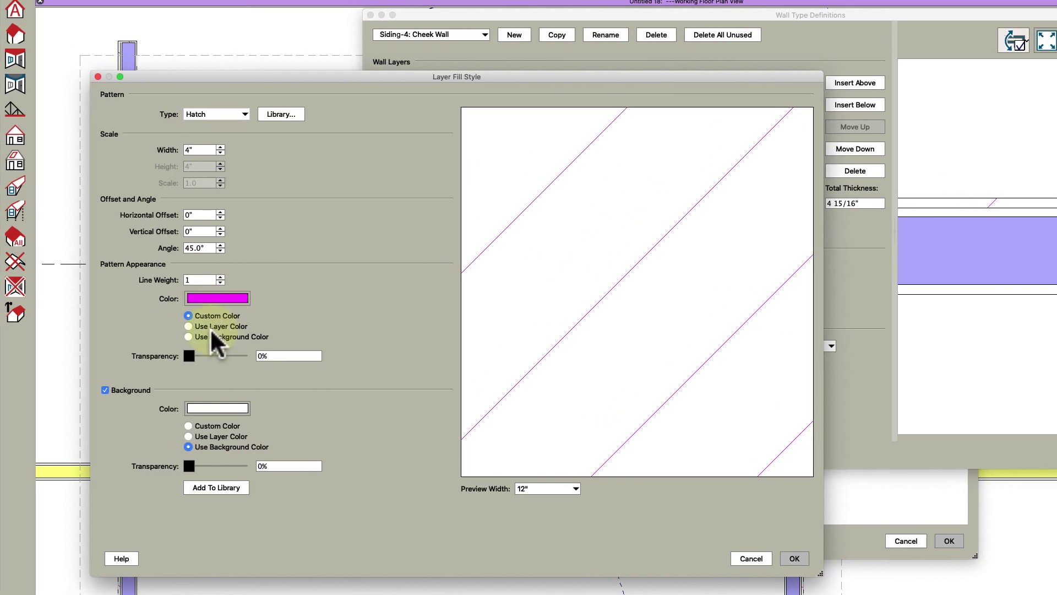
{"action": "left_click", "coordinate": [212, 336]}
{"action": "left_click", "coordinate": [795, 558]}
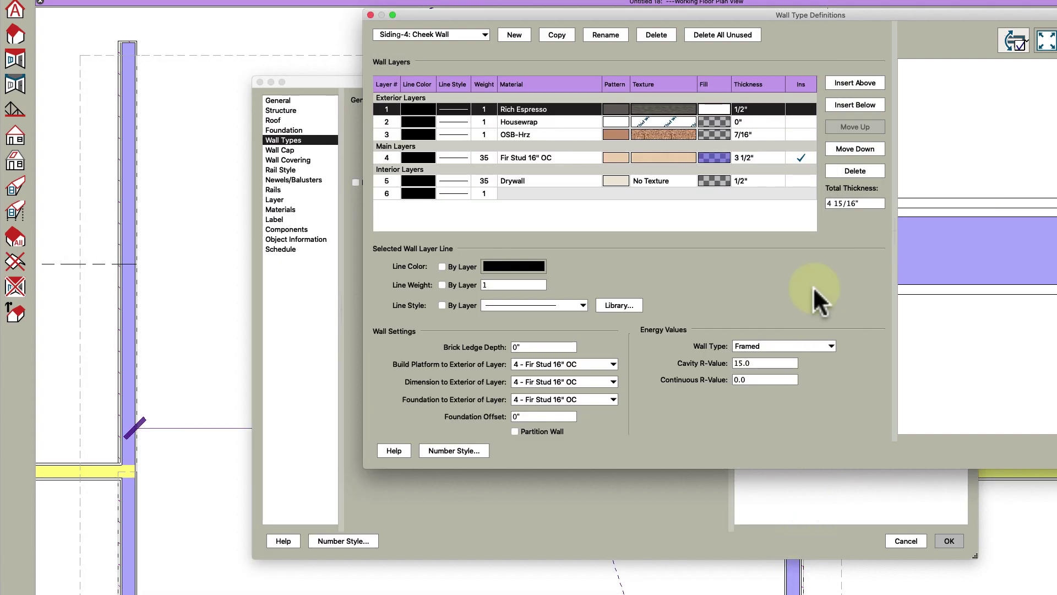
{"action": "double_click", "coordinate": [712, 156]}
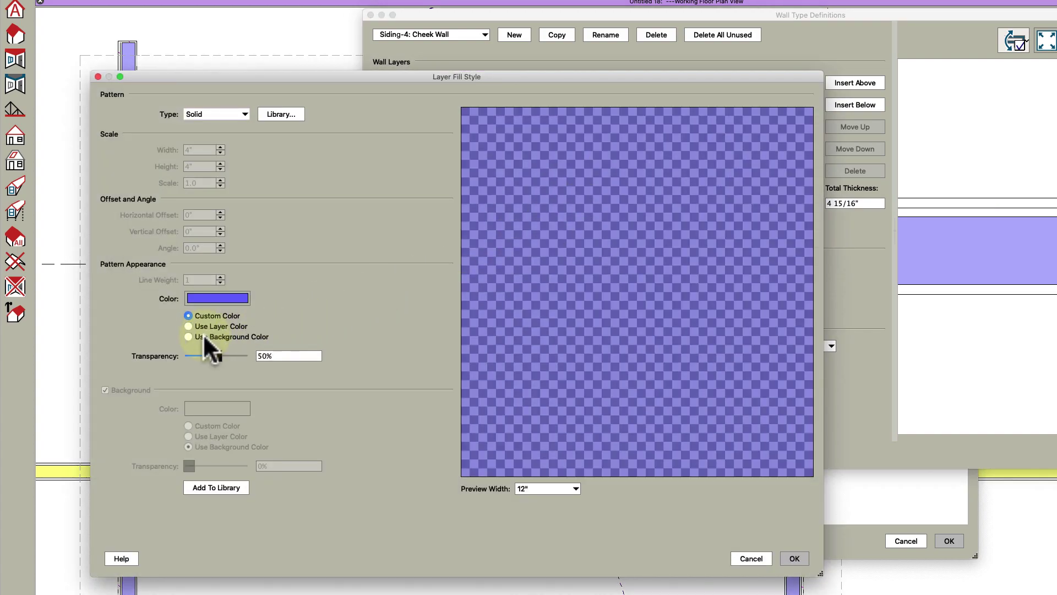
{"action": "left_click", "coordinate": [205, 337]}
{"action": "left_click_drag", "start_coordinate": [214, 356], "coordinate": [146, 350]}
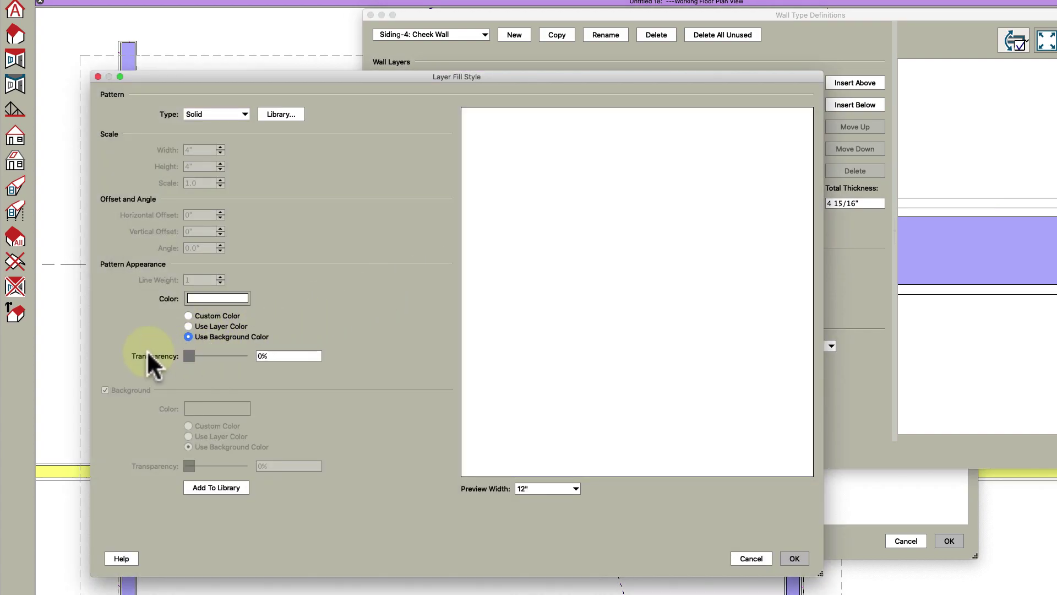
{"action": "left_click", "coordinate": [794, 559]}
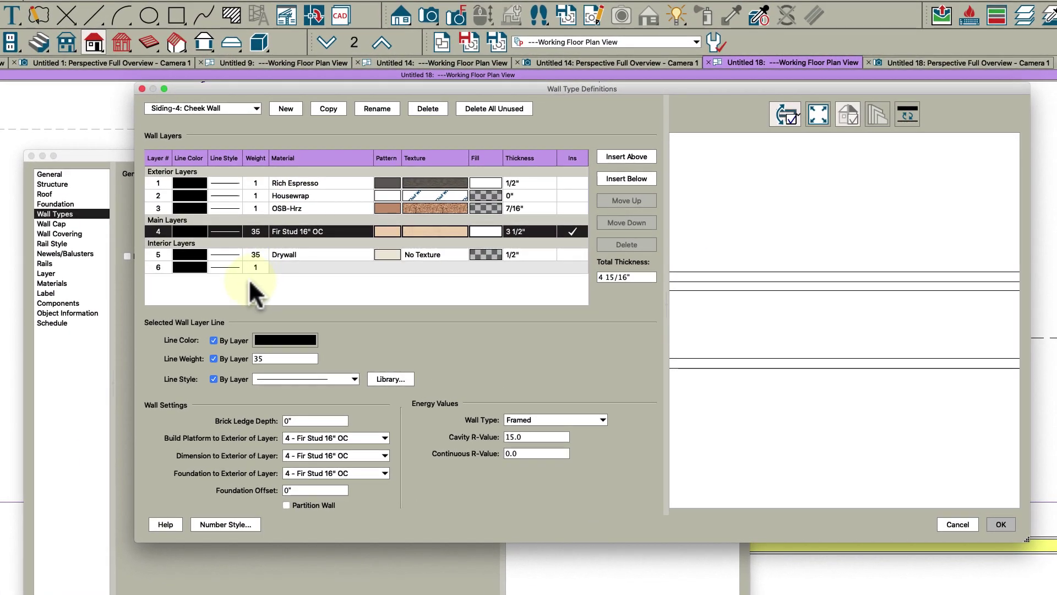
- Give layer 1, Rich Espresso, of the Cheek Wall type a long-dashed line style
{"action": "left_click", "coordinate": [218, 182]}
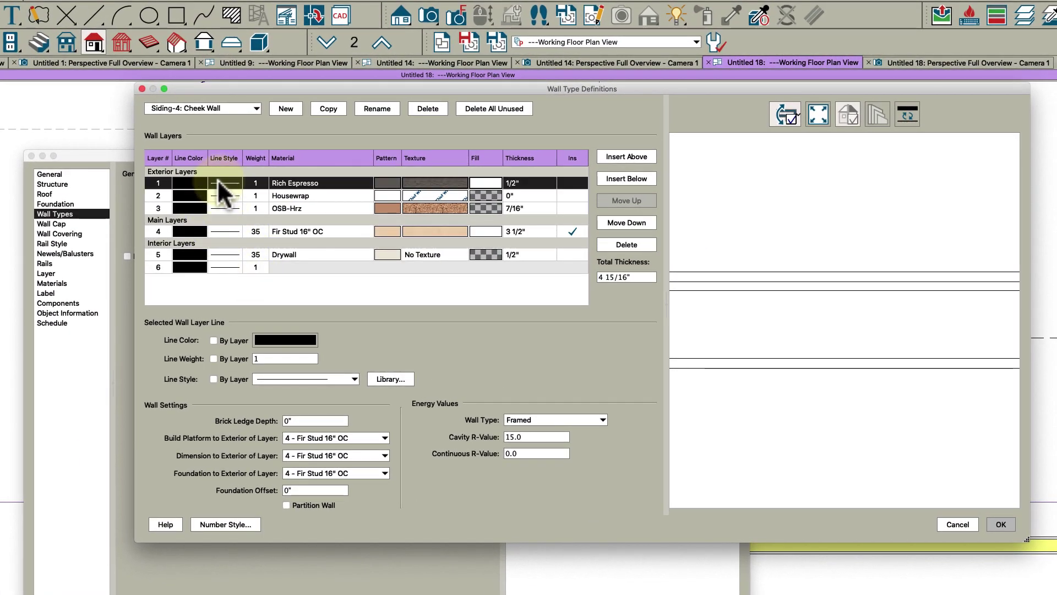
{"action": "left_click", "coordinate": [279, 380]}
{"action": "left_click", "coordinate": [278, 385]}
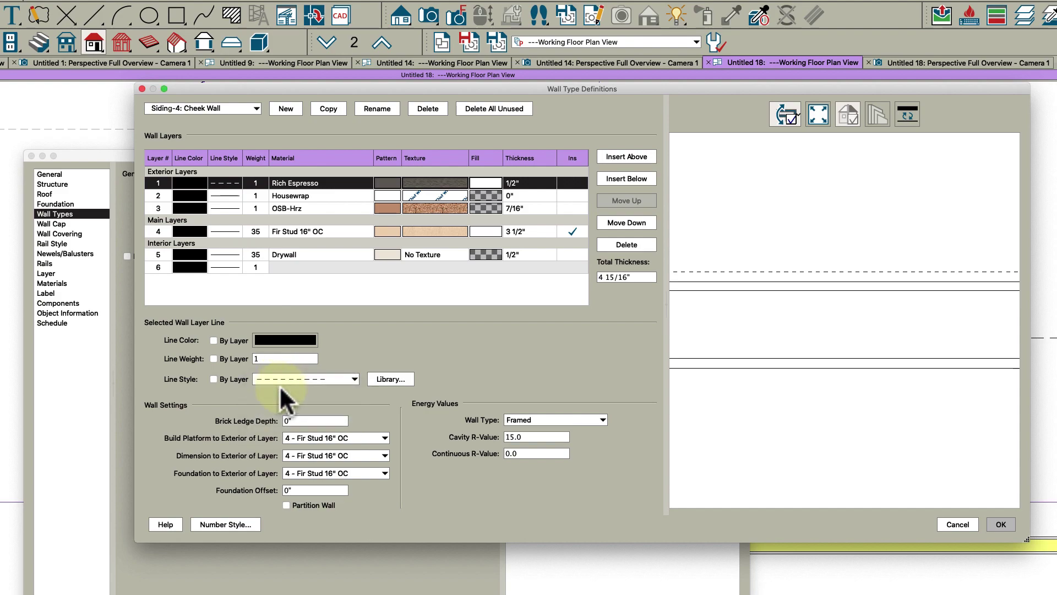
{"action": "left_click", "coordinate": [288, 377]}
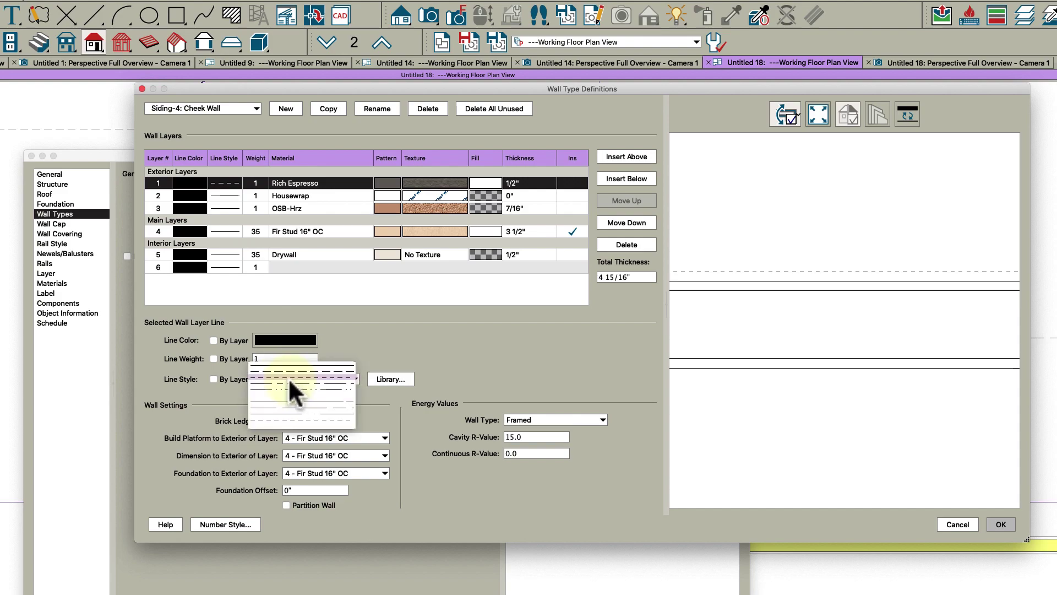
{"action": "left_click", "coordinate": [289, 376]}
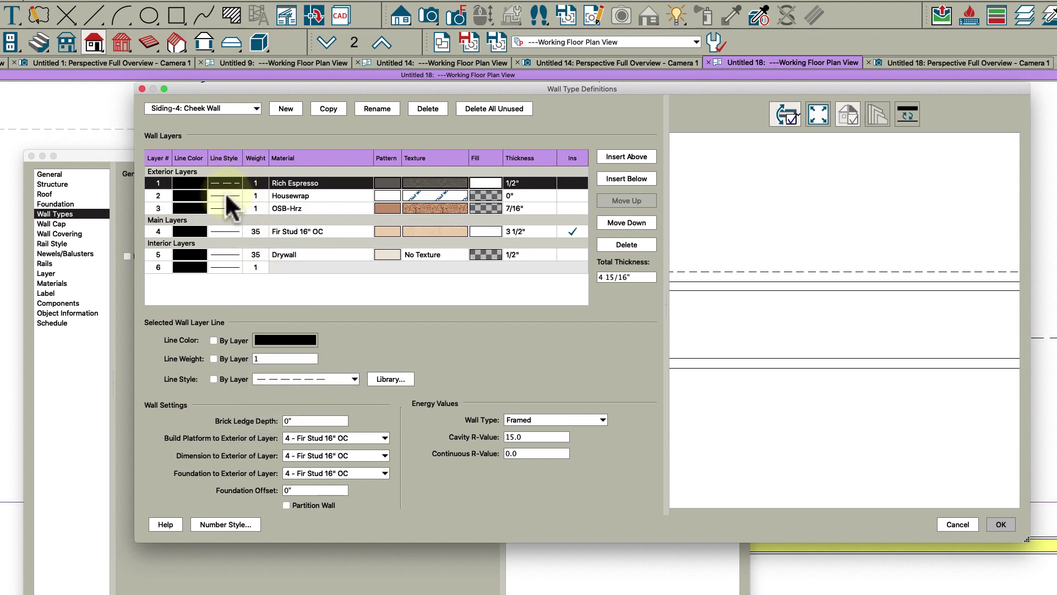
- Set a blank line style for the Housewrap, OSB-Hrz, Fir Stud 16" OC and Drywall layers, numbers 2 to 5
{"action": "left_click", "coordinate": [226, 196]}
{"action": "left_click", "coordinate": [274, 378]}
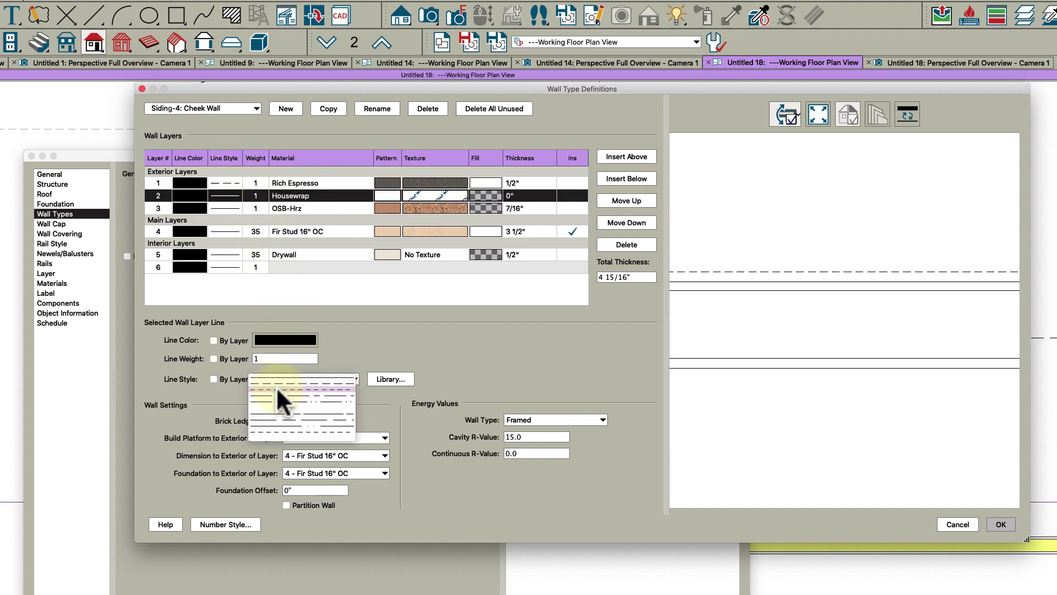
{"action": "left_click", "coordinate": [275, 404]}
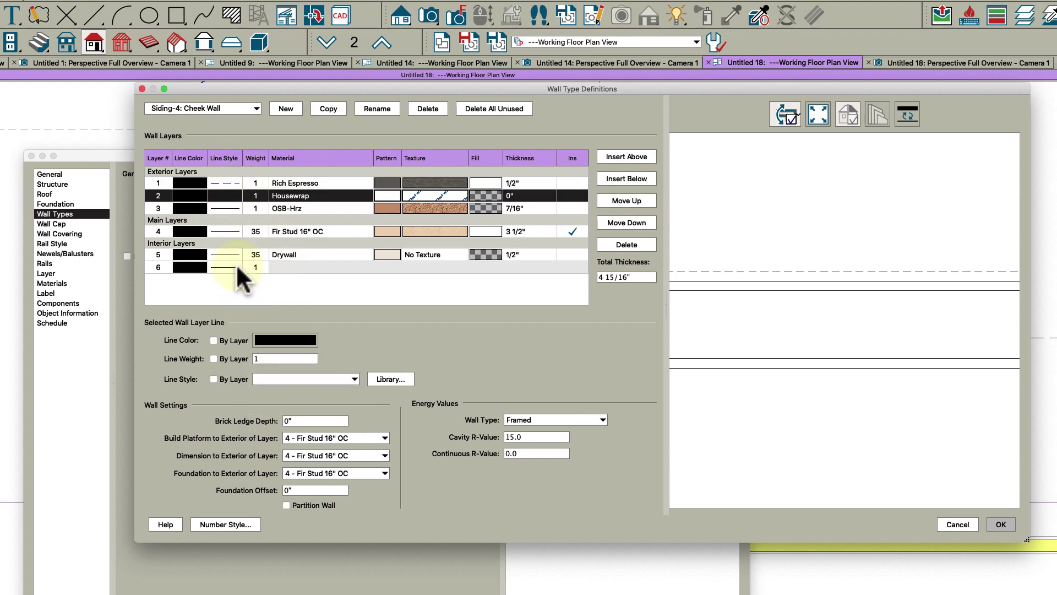
{"action": "left_click", "coordinate": [224, 208]}
{"action": "left_click", "coordinate": [279, 379]}
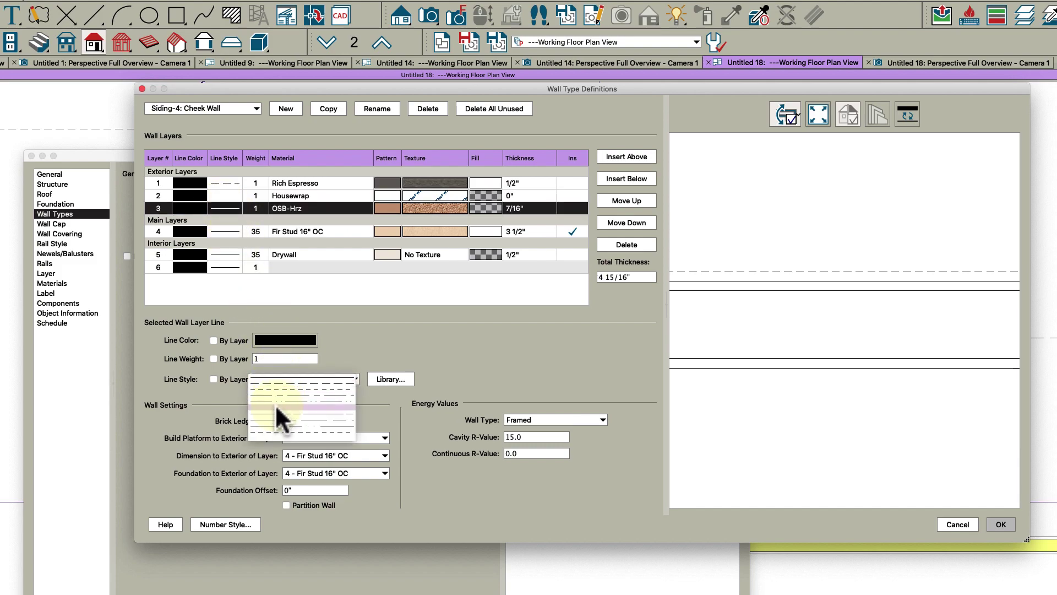
{"action": "left_click", "coordinate": [276, 404]}
{"action": "left_click", "coordinate": [225, 232]}
{"action": "left_click", "coordinate": [276, 380]}
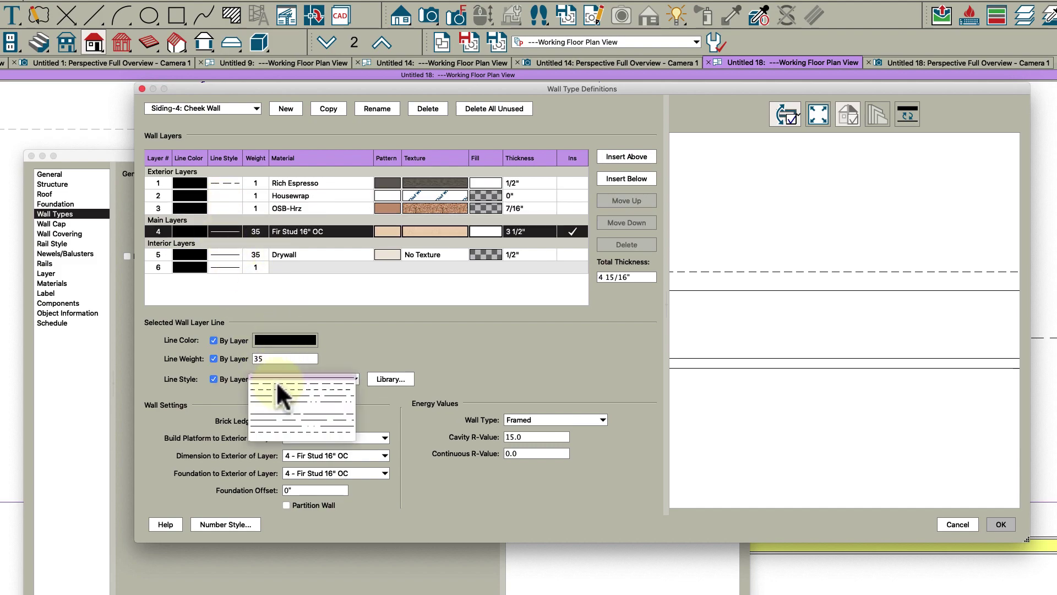
{"action": "left_click", "coordinate": [277, 407]}
{"action": "left_click", "coordinate": [223, 253]}
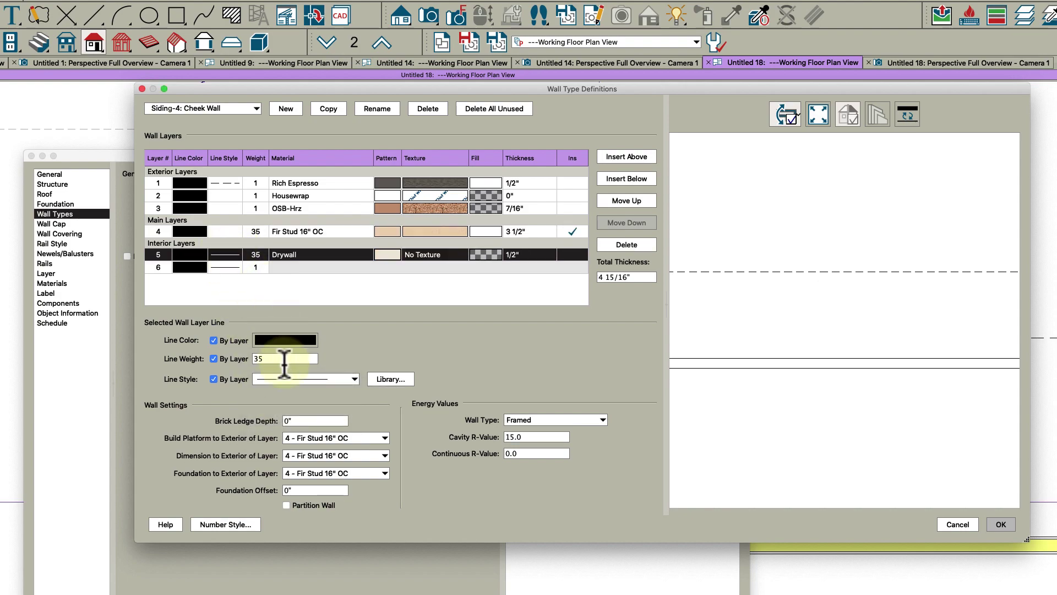
{"action": "left_click", "coordinate": [280, 380]}
{"action": "left_click", "coordinate": [280, 405]}
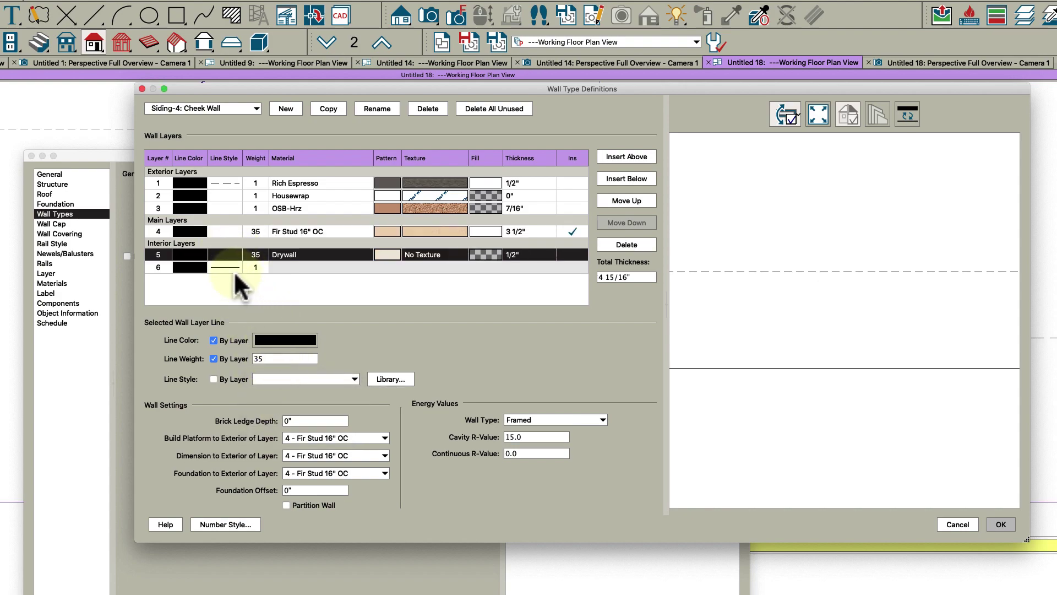
- Give line 6, the interior edge, a dashed line style and apply the Cheek Wall type to the dormer's right rear wall segment
{"action": "left_click", "coordinate": [233, 268]}
{"action": "left_click", "coordinate": [273, 378]}
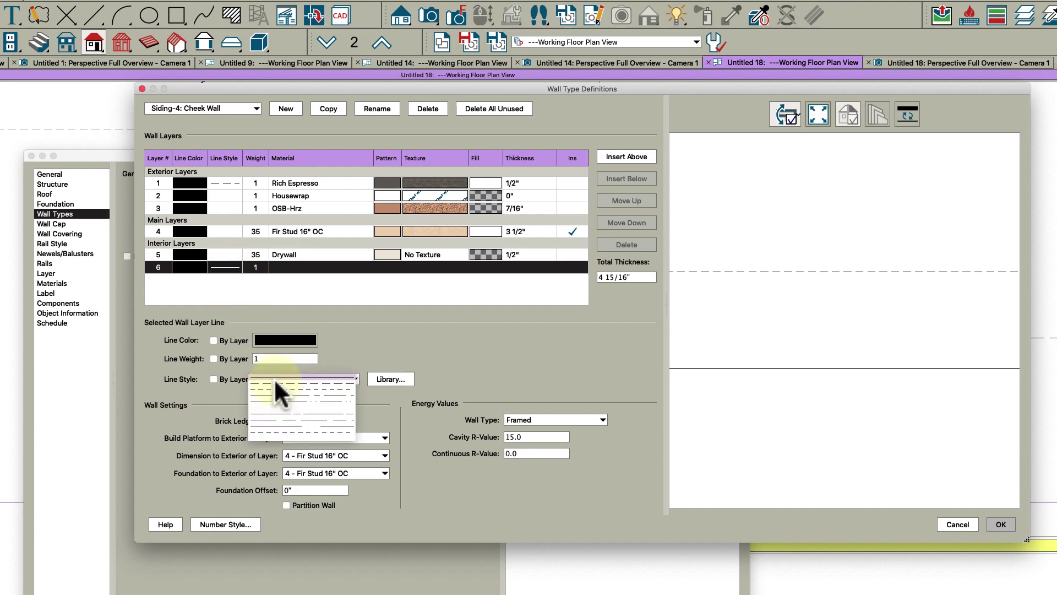
{"action": "left_click", "coordinate": [276, 388]}
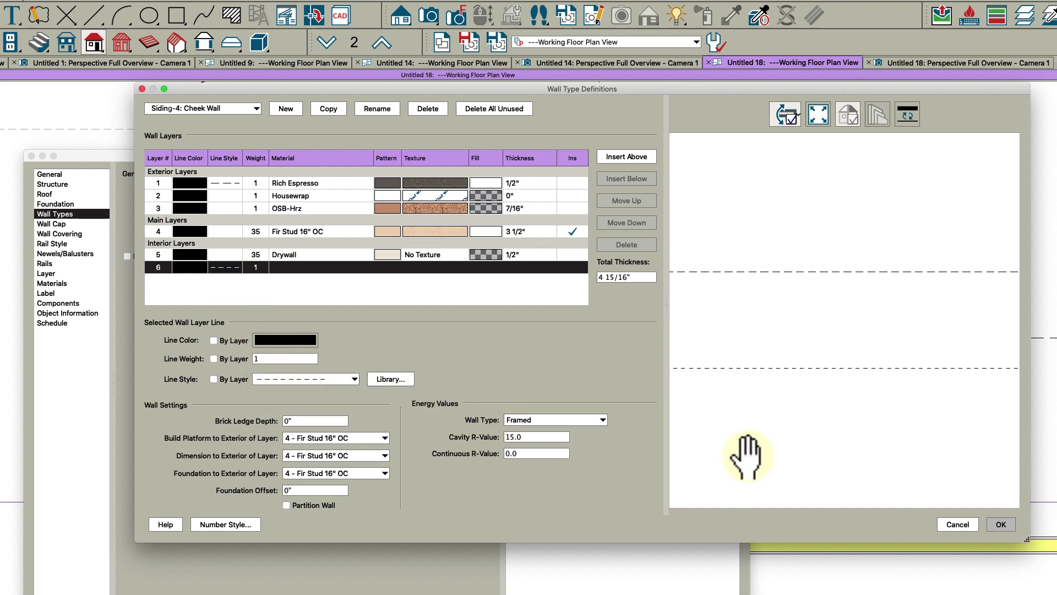
{"action": "left_click", "coordinate": [996, 523]}
{"action": "left_click", "coordinate": [720, 581]}
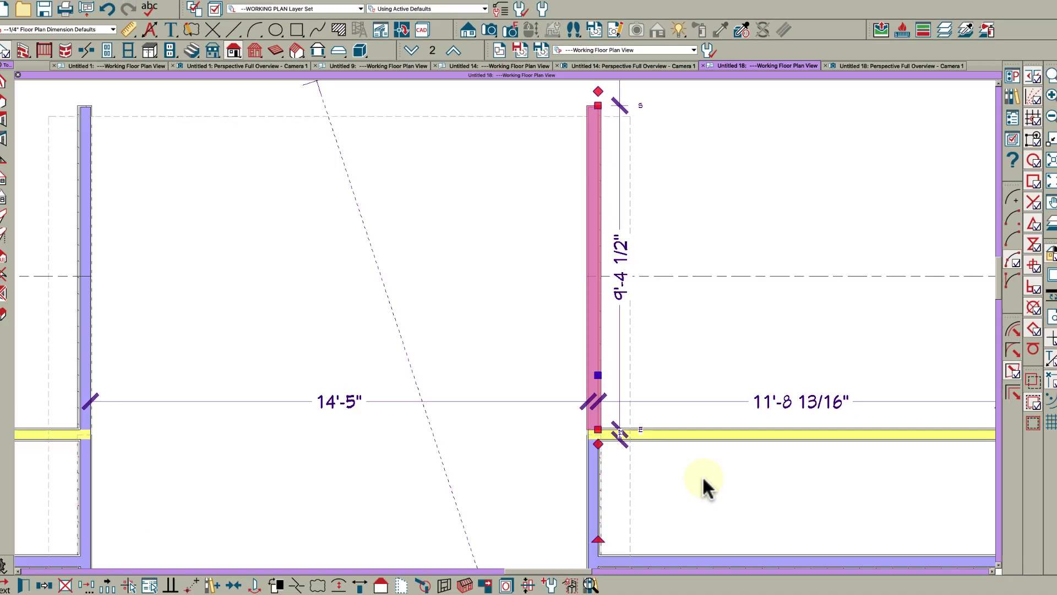
{"action": "left_click", "coordinate": [604, 363]}
{"action": "key", "text": "Escape"}
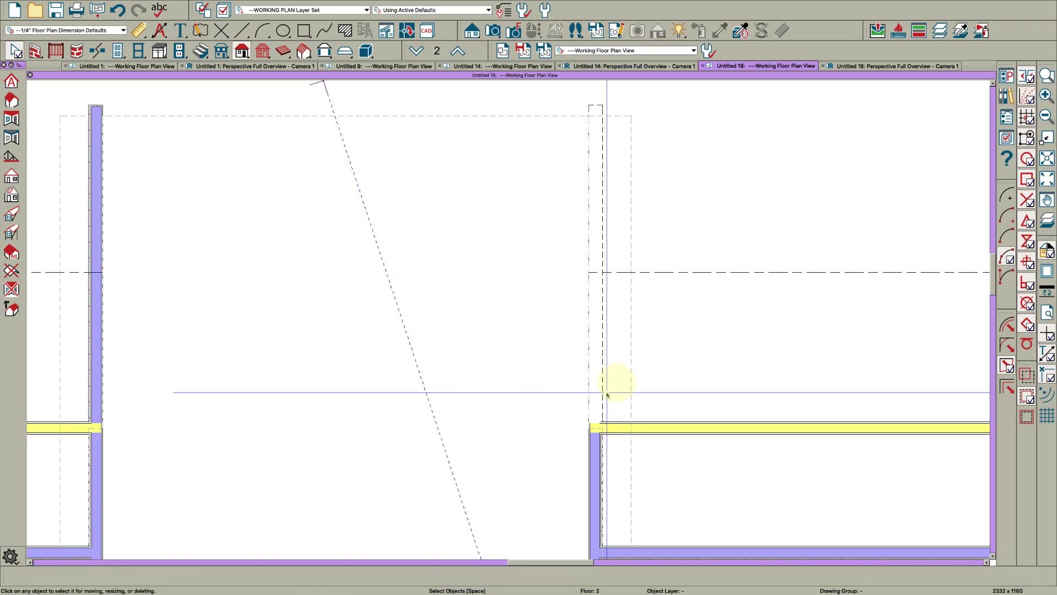
{"action": "scroll", "coordinate": [708, 309], "scroll_direction": "down", "scroll_amount": 4}
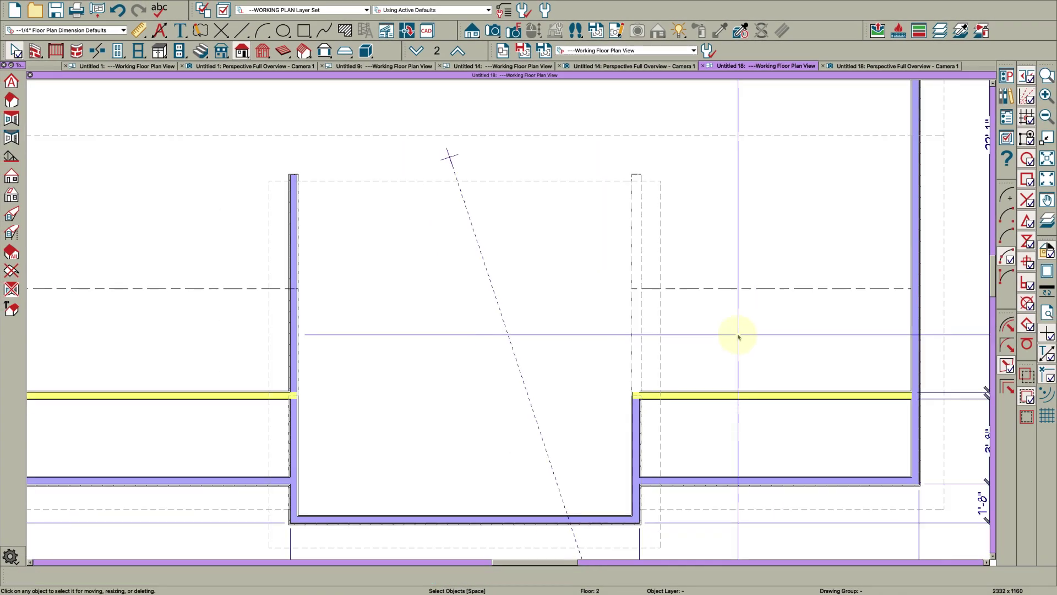
- Edit the layer intersection of the right knee wall, extending its rear outer layer across to the dormer side wall's interior face
{"action": "scroll", "coordinate": [595, 413], "scroll_direction": "up", "scroll_amount": 5}
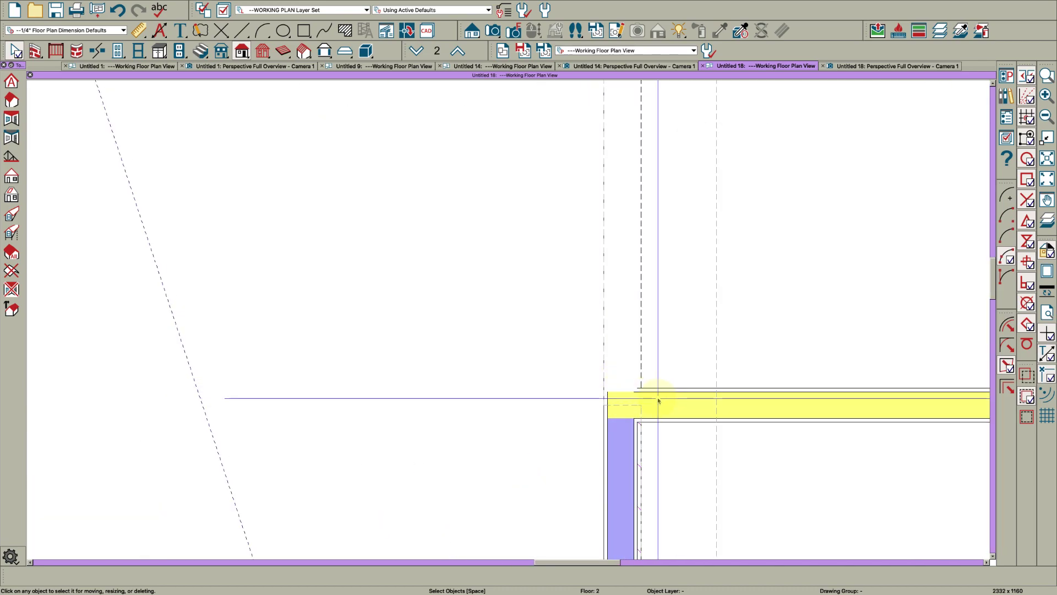
{"action": "left_click", "coordinate": [656, 404]}
{"action": "left_click", "coordinate": [488, 577]}
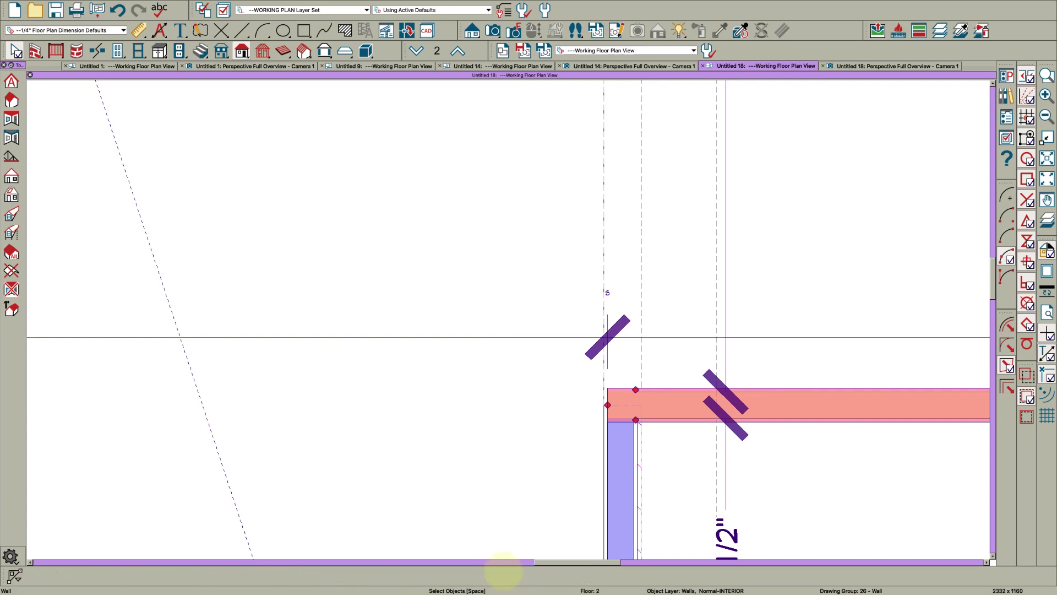
{"action": "scroll", "coordinate": [659, 442], "scroll_direction": "up", "scroll_amount": 1}
{"action": "scroll", "coordinate": [645, 439], "scroll_direction": "up", "scroll_amount": 2}
{"action": "left_click_drag", "start_coordinate": [617, 335], "coordinate": [551, 336]}
{"action": "scroll", "coordinate": [637, 342], "scroll_direction": "down", "scroll_amount": 3}
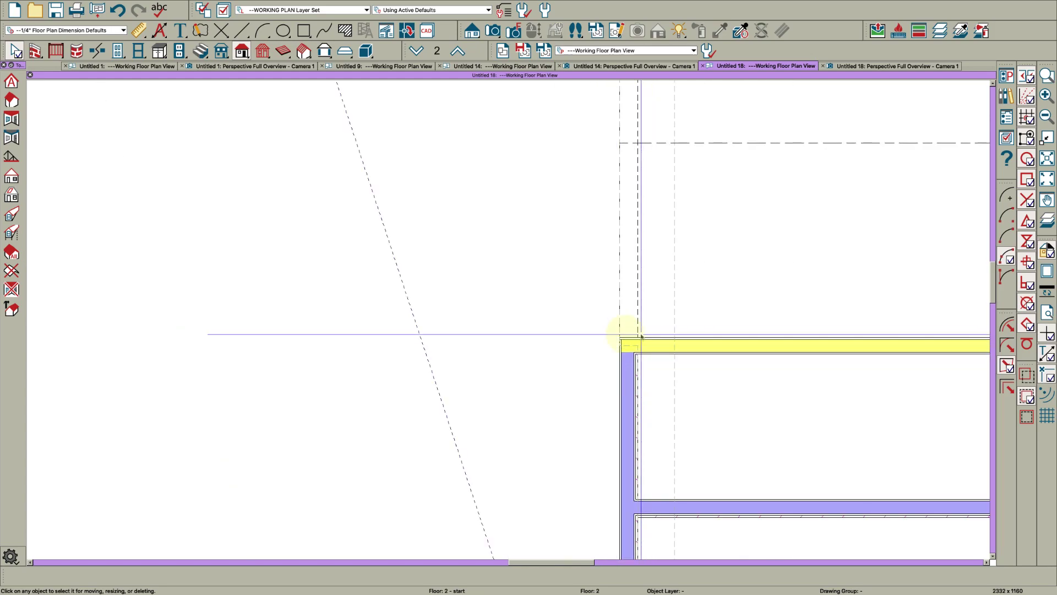
{"action": "scroll", "coordinate": [676, 363], "scroll_direction": "down", "scroll_amount": 2}
{"action": "scroll", "coordinate": [435, 303], "scroll_direction": "up", "scroll_amount": 1}
- Apply the Siding-4: Cheek Wall type to the dormer's left rear wall segment
{"action": "left_click", "coordinate": [442, 318]}
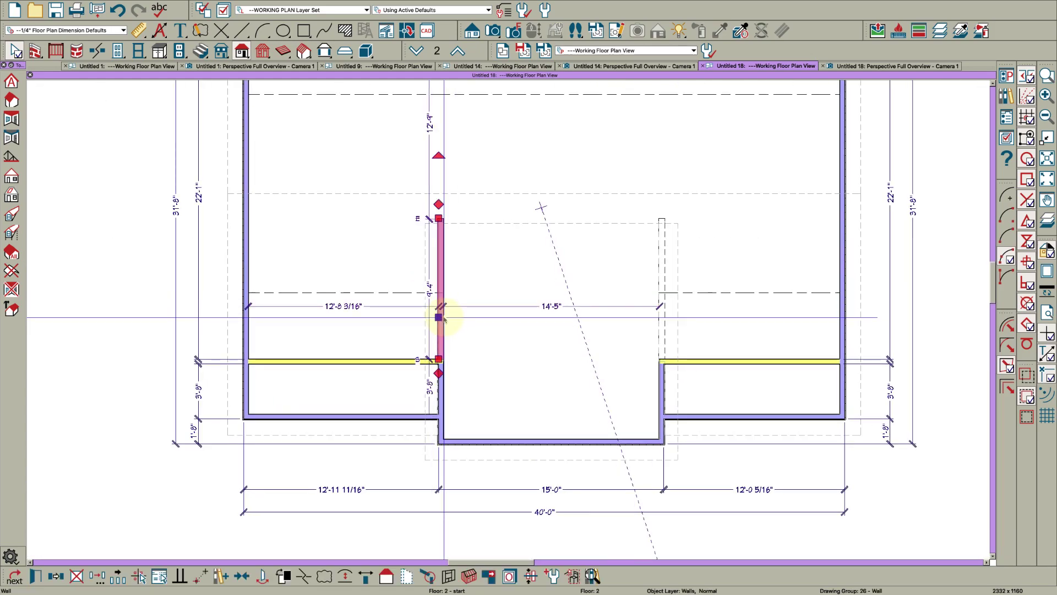
{"action": "double_click", "coordinate": [443, 318]}
{"action": "left_click", "coordinate": [385, 165]}
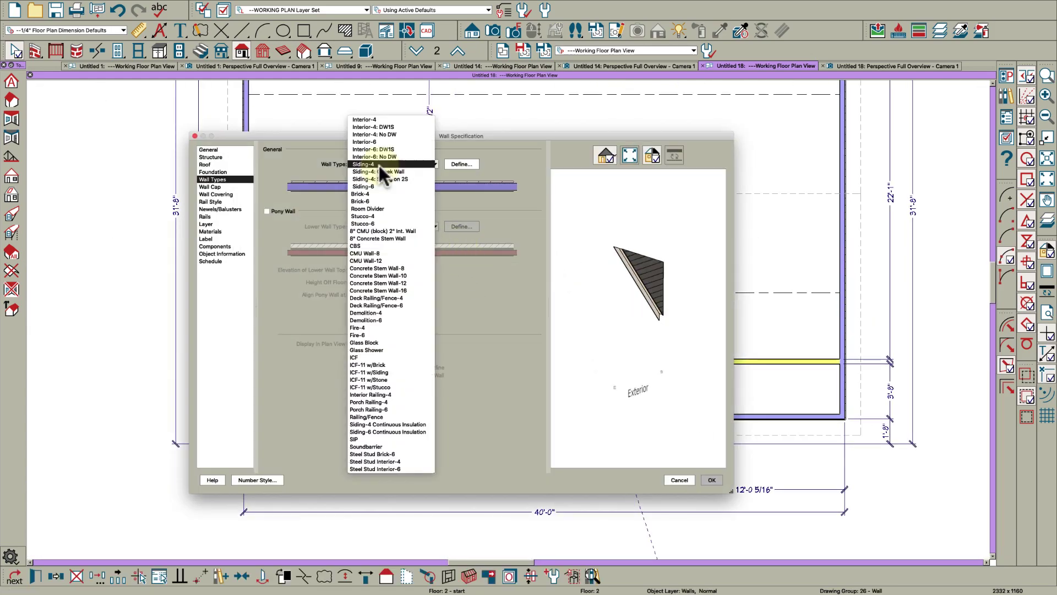
{"action": "left_click", "coordinate": [404, 171]}
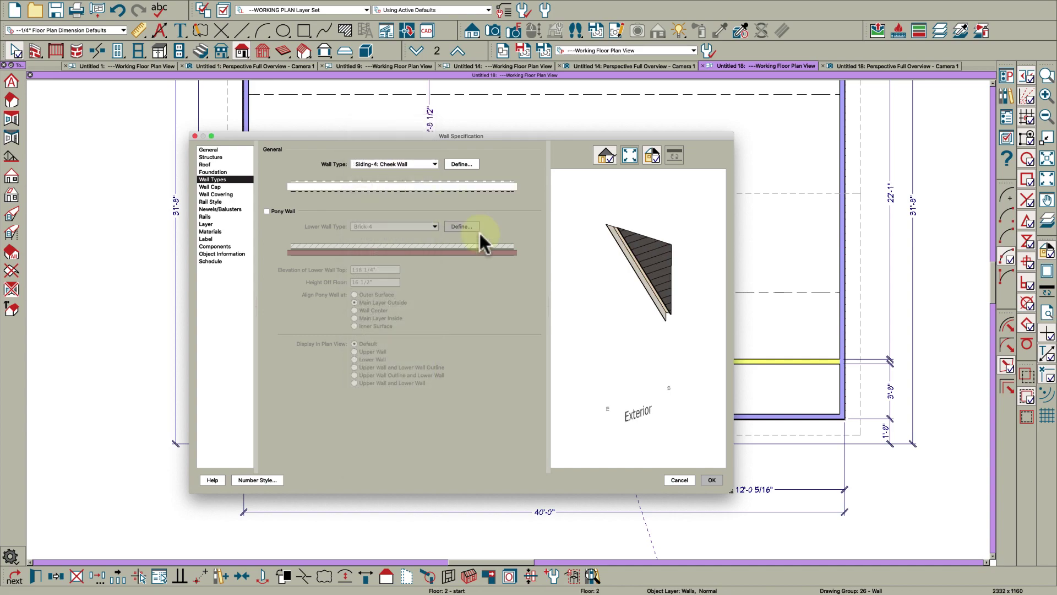
{"action": "left_click", "coordinate": [712, 479]}
{"action": "key", "text": "Escape"}
- Place three adjoining windows in the dormer's front wall, one at the wall's centre and one directly on each side
{"action": "scroll", "coordinate": [366, 251], "scroll_direction": "down", "scroll_amount": 1}
{"action": "middle_click_drag", "start_coordinate": [465, 263], "coordinate": [454, 289]}
{"action": "key", "text": "w"}
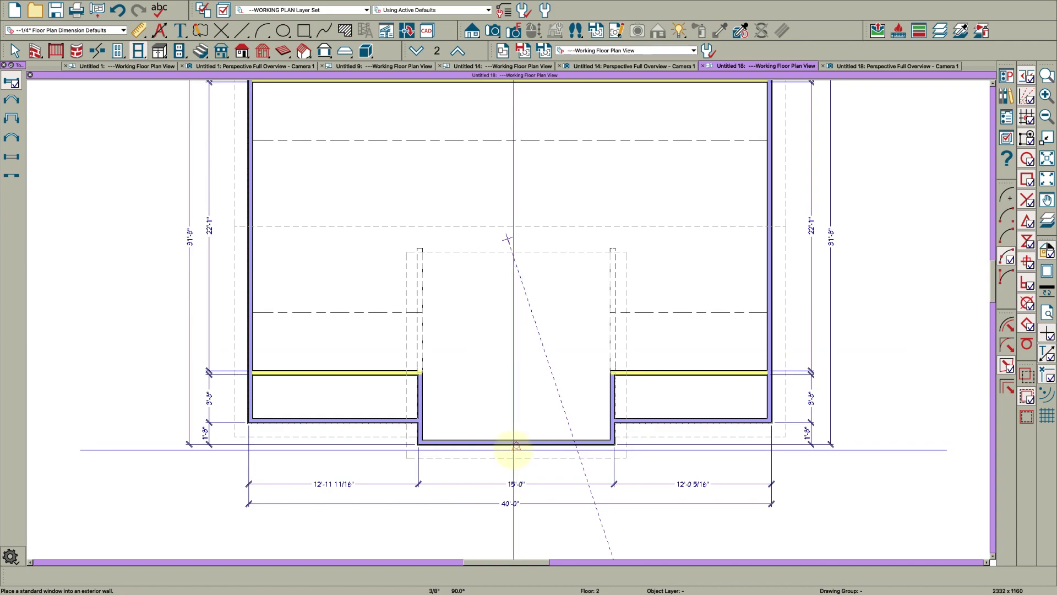
{"action": "left_click", "coordinate": [516, 444]}
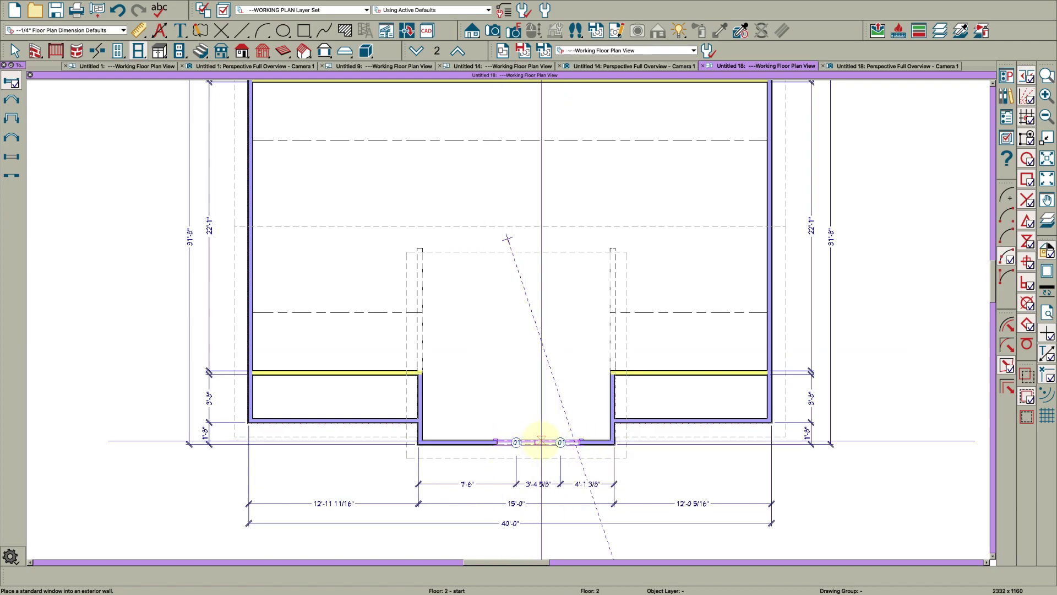
{"action": "left_click", "coordinate": [560, 444]}
{"action": "left_click_drag", "start_coordinate": [560, 443], "coordinate": [522, 445]}
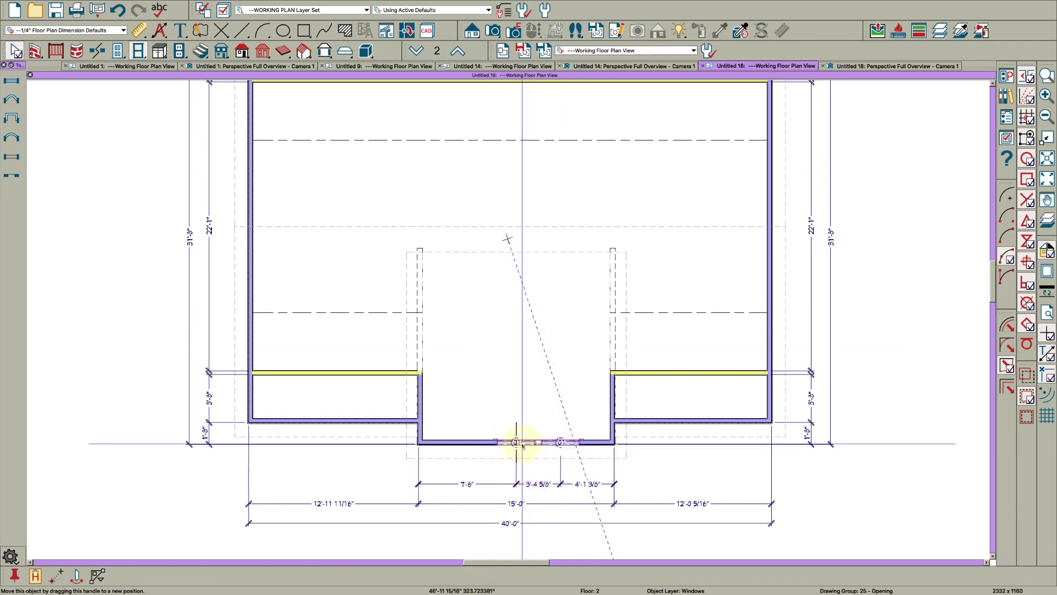
{"action": "left_click", "coordinate": [522, 445]}
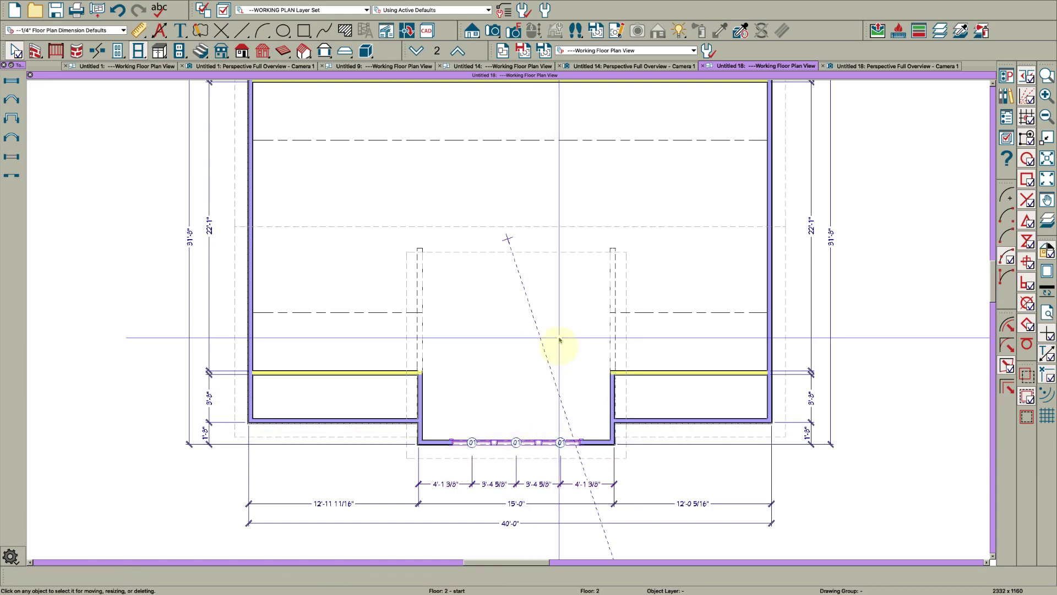
- Examine the dormer's cheek walls, shed roof and windows from both sides in the perspective full overview
{"action": "left_click", "coordinate": [863, 67]}
{"action": "left_click_drag", "start_coordinate": [571, 302], "coordinate": [513, 272]}
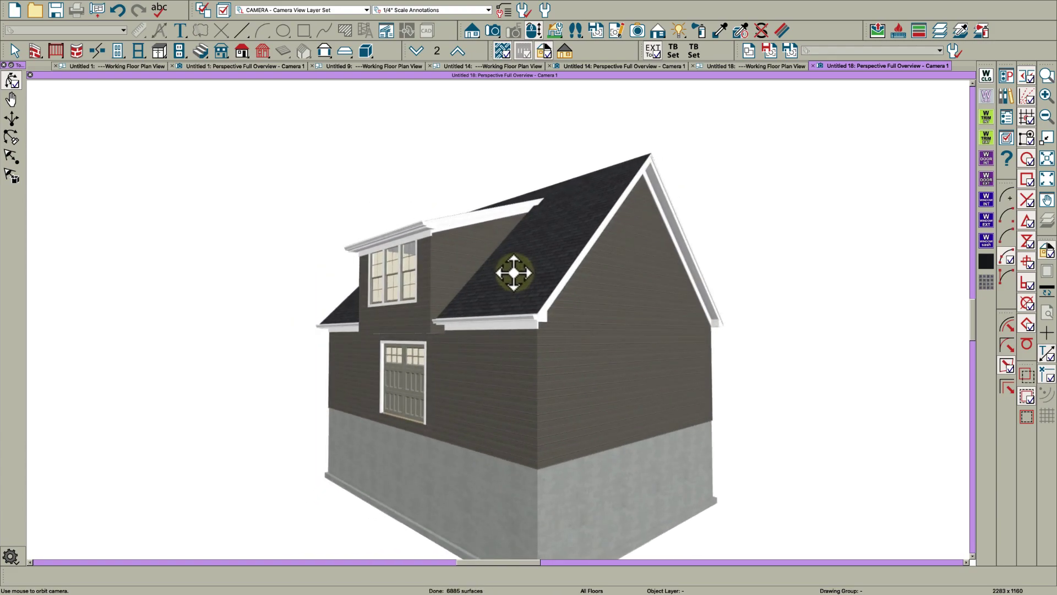
{"action": "left_click_drag", "start_coordinate": [521, 213], "coordinate": [695, 275]}
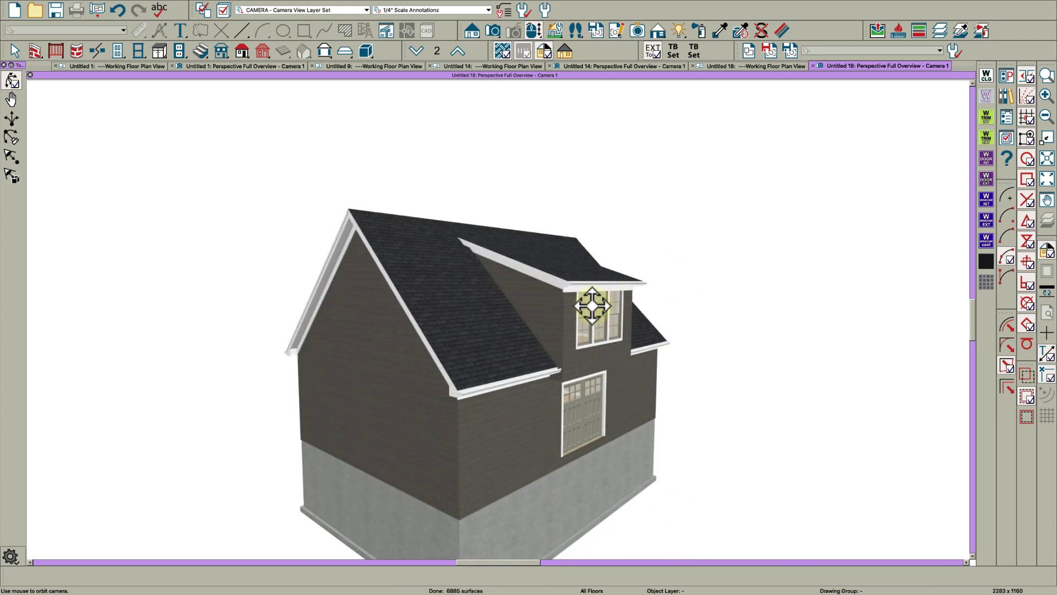
{"action": "left_click_drag", "start_coordinate": [592, 305], "coordinate": [442, 297]}
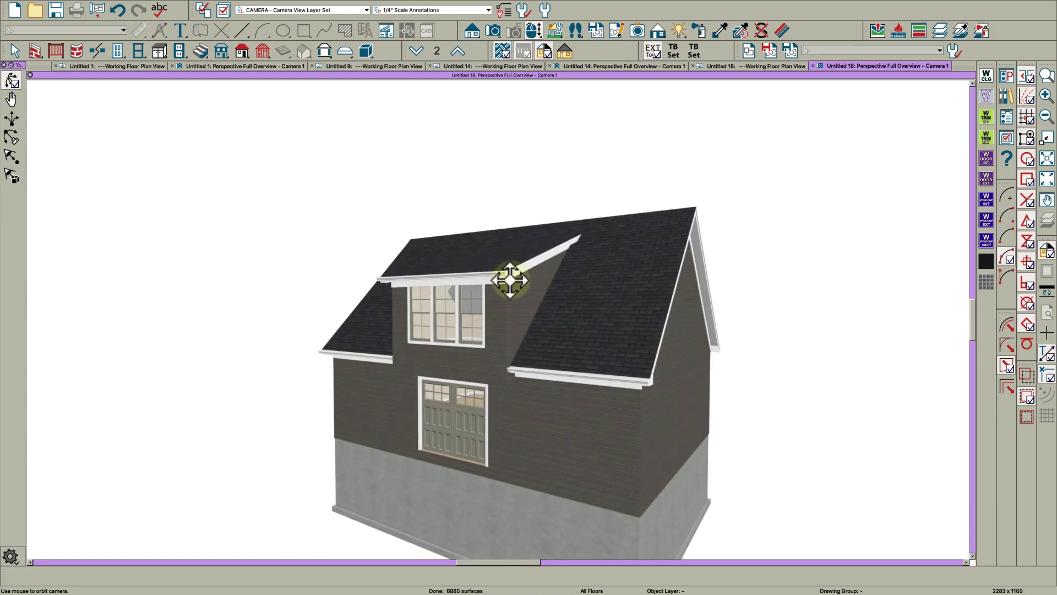
{"action": "left_click_drag", "start_coordinate": [533, 279], "coordinate": [567, 323]}
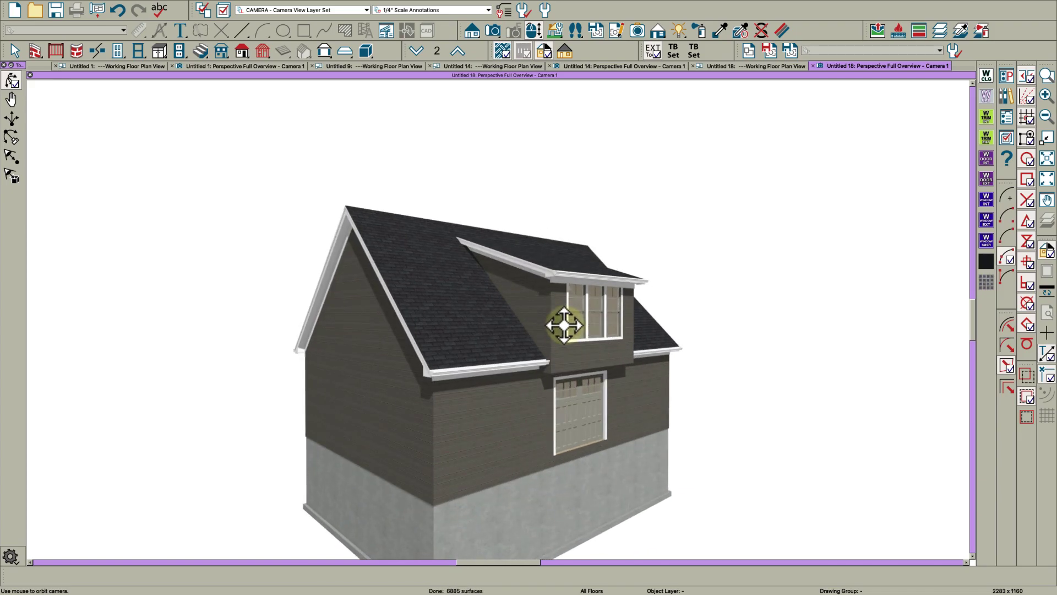
{"action": "left_click_drag", "start_coordinate": [566, 323], "coordinate": [505, 307]}
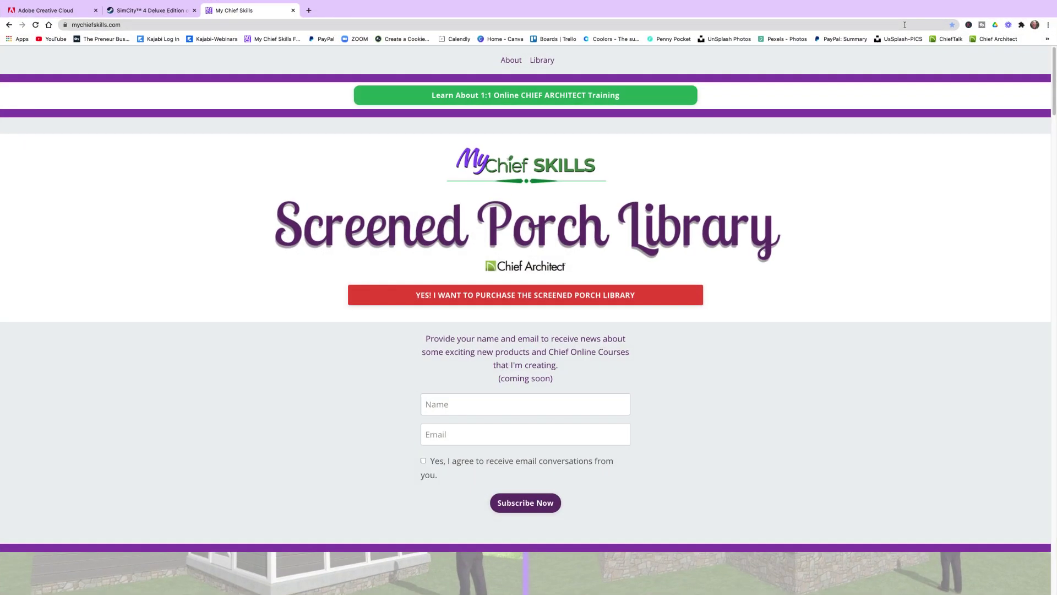